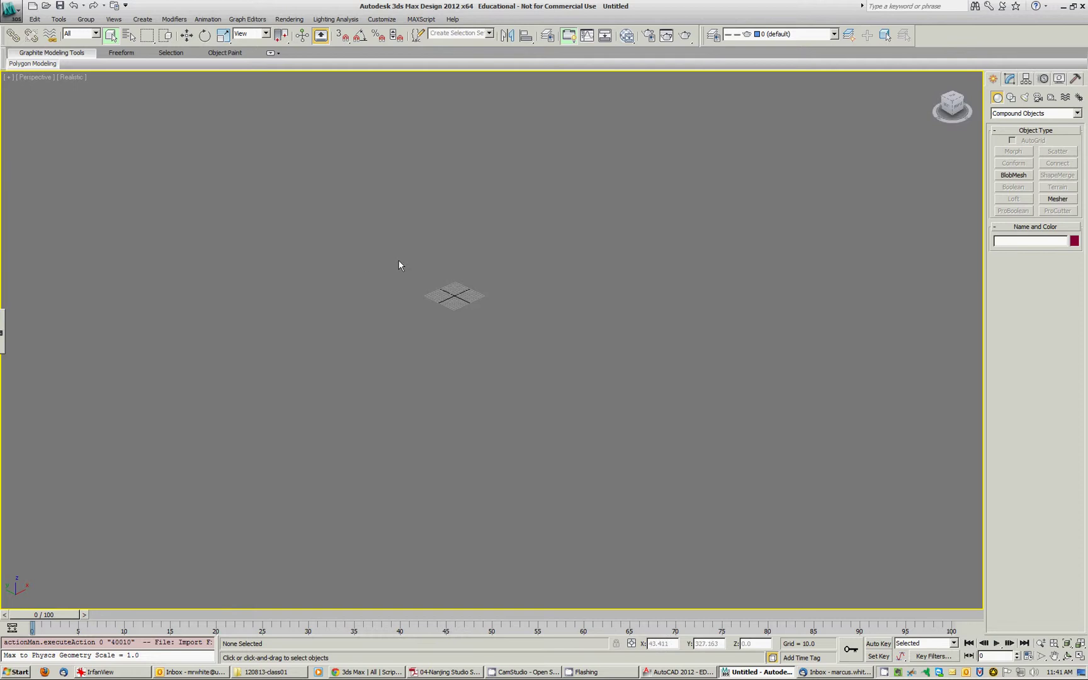
Check the scene's system unit scale in the units setup and close it without changes
{"action": "left_click", "coordinate": [383, 19]}
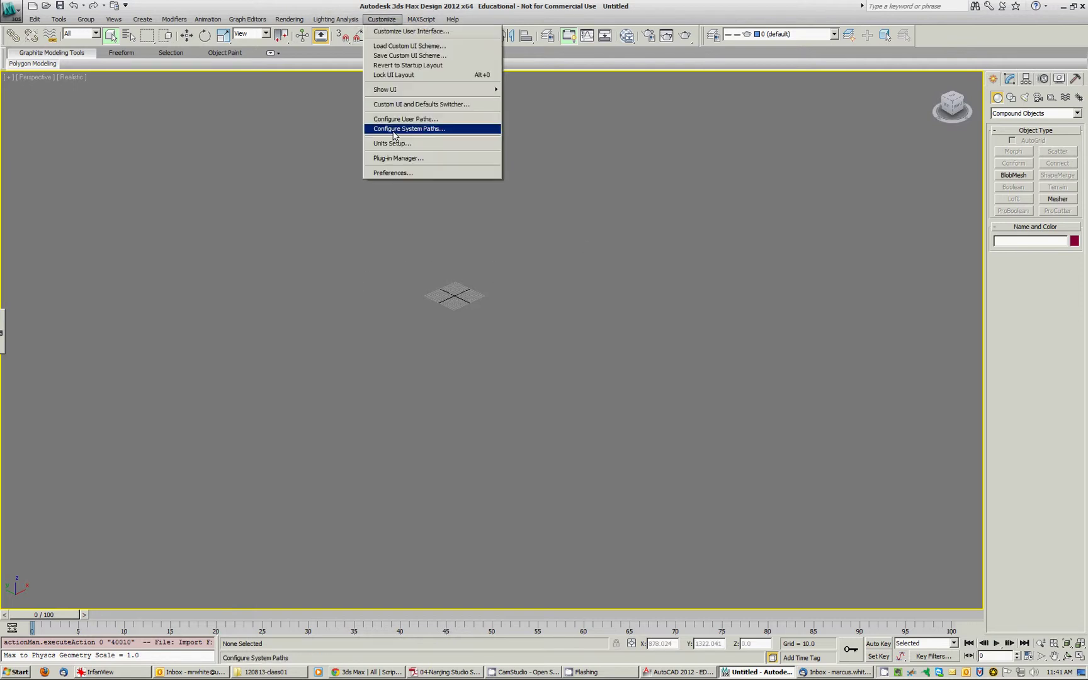
{"action": "left_click", "coordinate": [410, 144]}
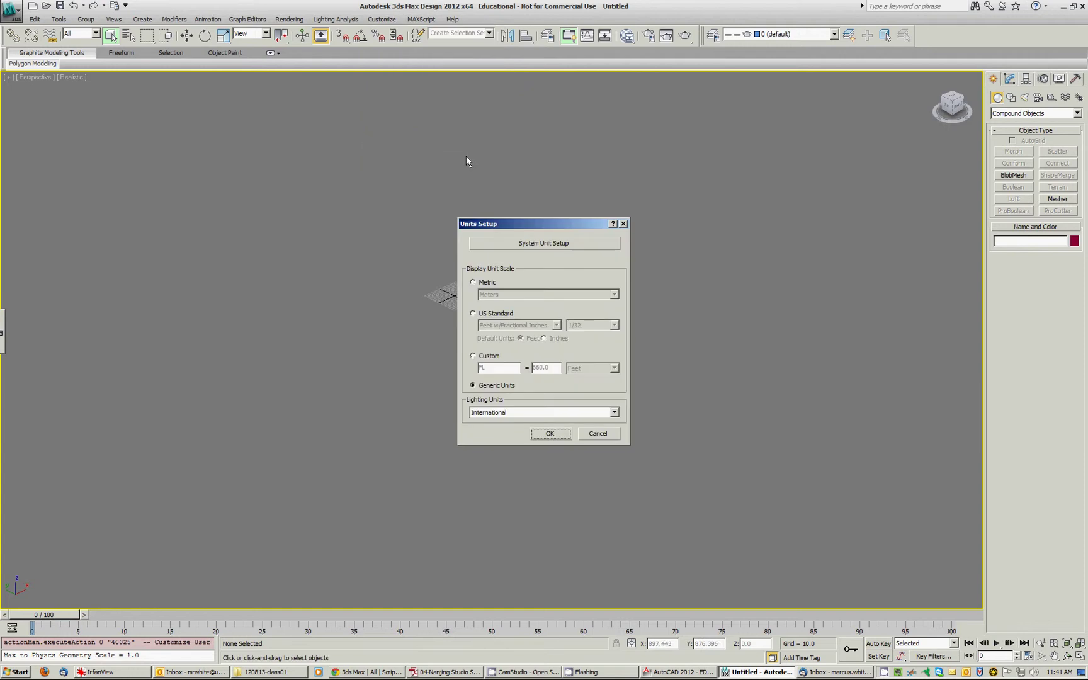
{"action": "left_click", "coordinate": [525, 244]}
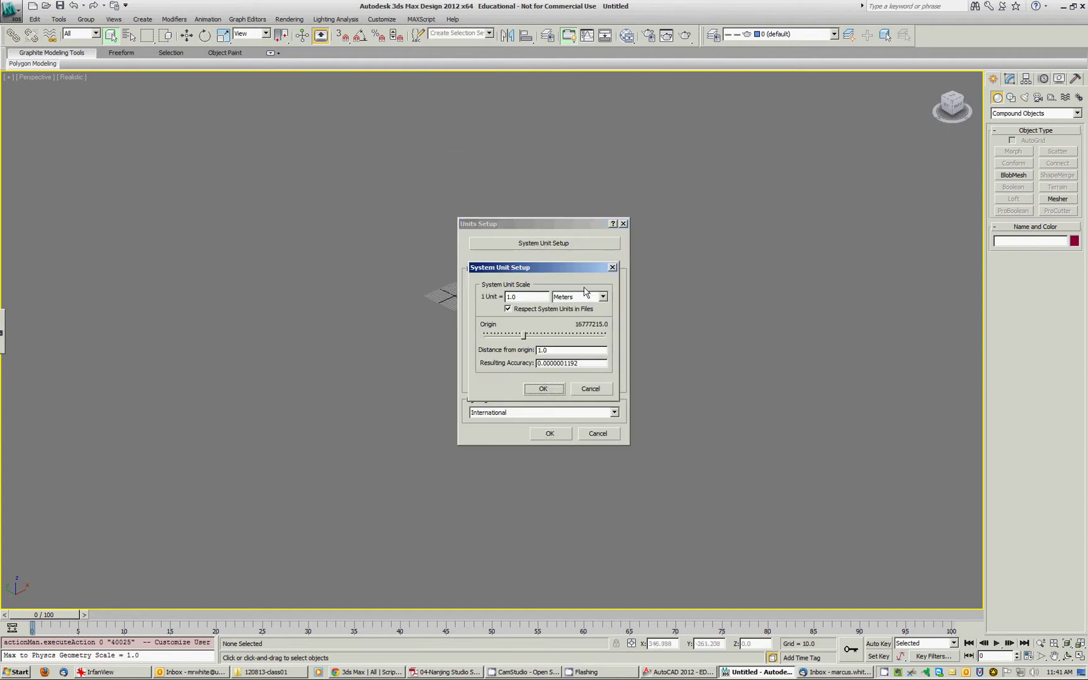
{"action": "left_click", "coordinate": [612, 268]}
{"action": "left_click", "coordinate": [623, 224]}
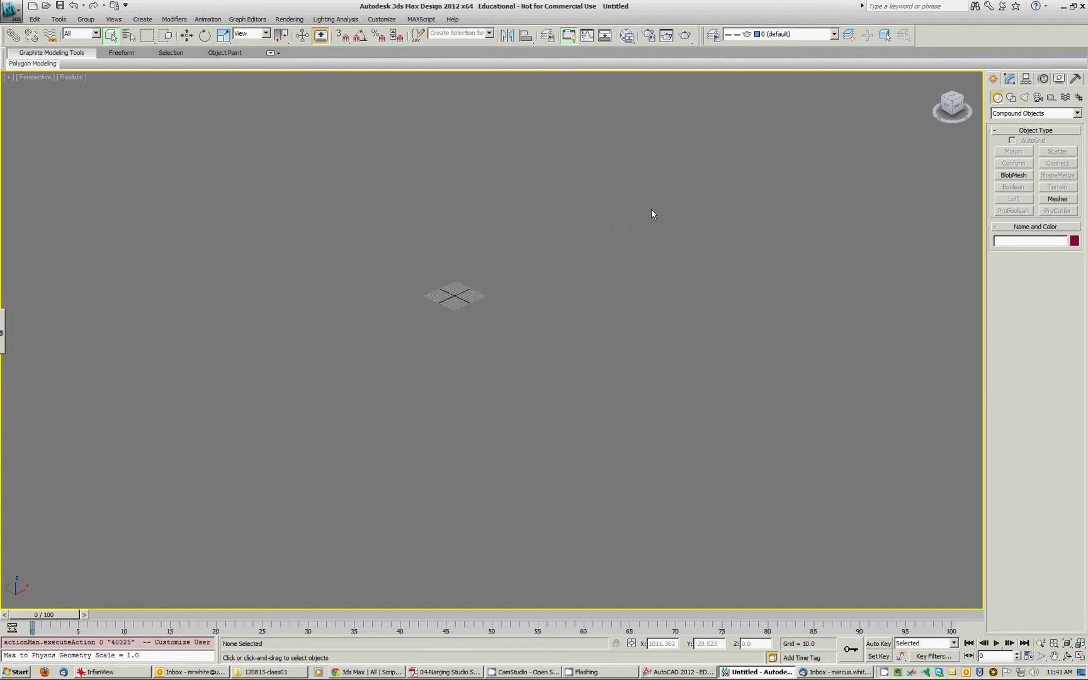
Import the R3-CNTR.DWG contour drawing using Meters as incoming file units with rescaling on
{"action": "left_click", "coordinate": [12, 10]}
{"action": "mouse_move", "coordinate": [71, 162]}
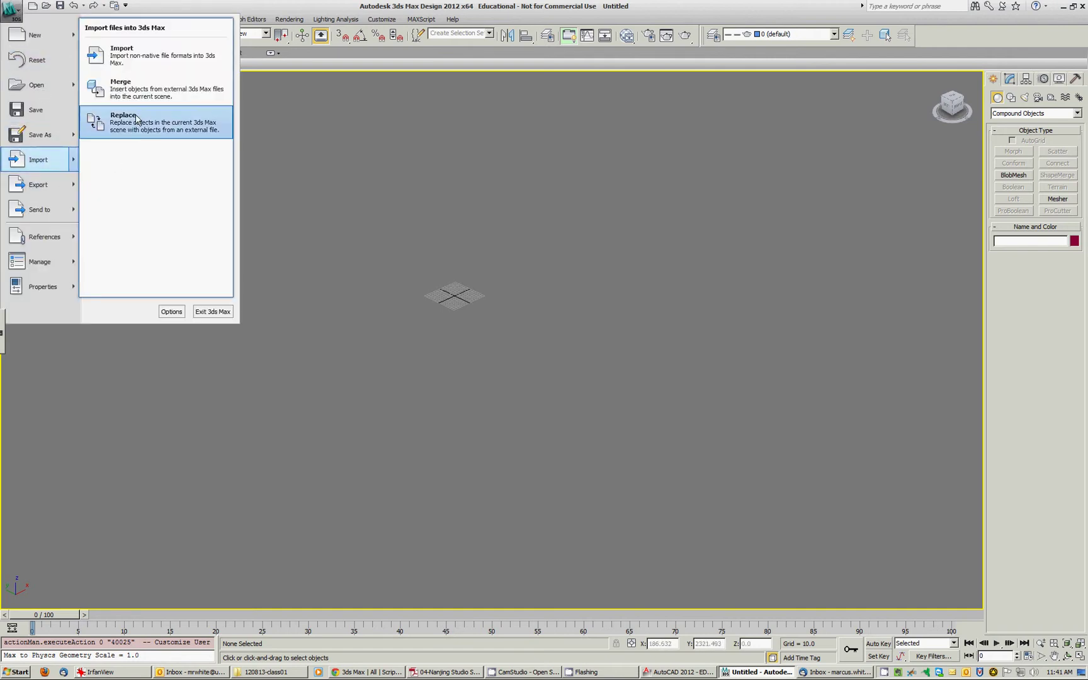
{"action": "left_click", "coordinate": [142, 60]}
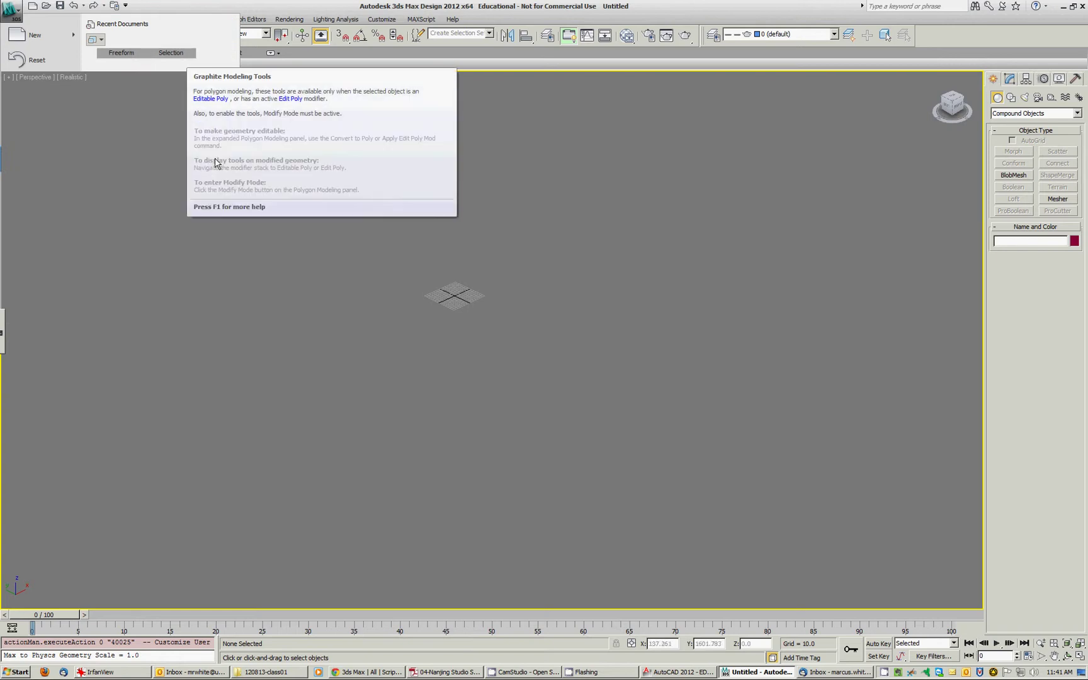
{"action": "left_click", "coordinate": [75, 48]}
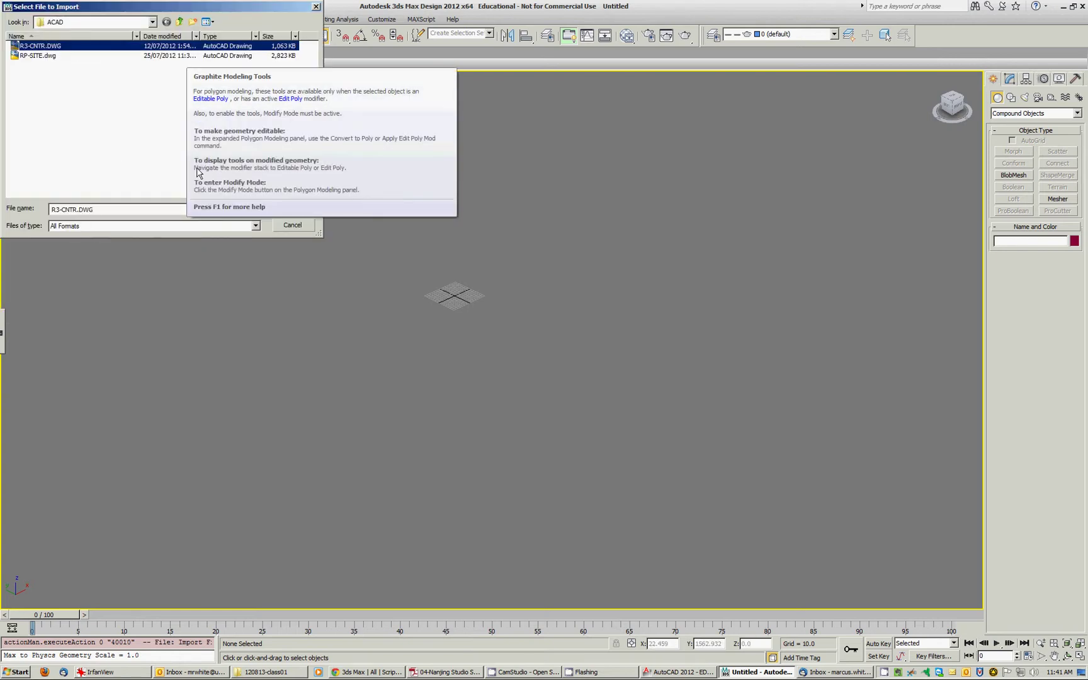
{"action": "left_click_drag", "start_coordinate": [252, 7], "coordinate": [380, 233]}
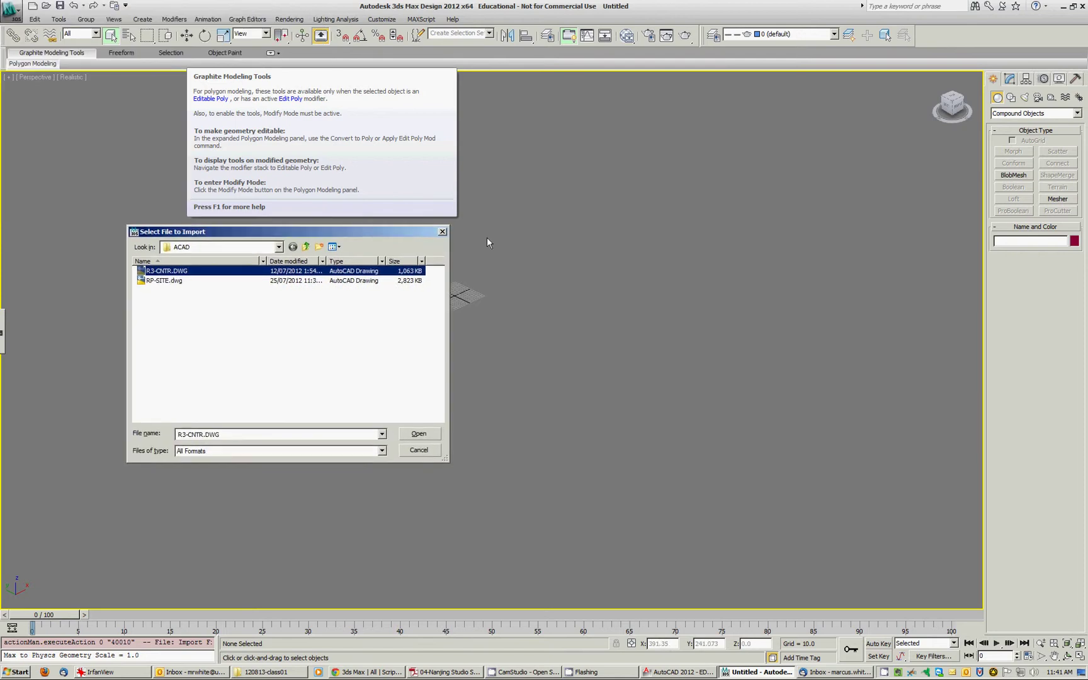
{"action": "left_click", "coordinate": [423, 434]}
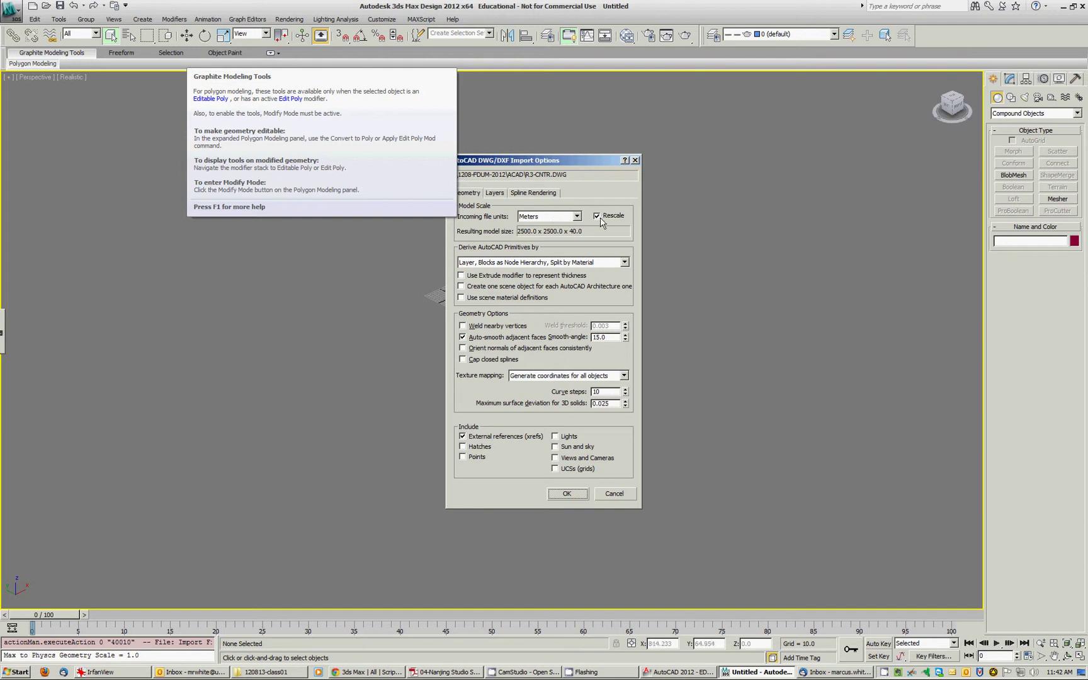
{"action": "left_click", "coordinate": [567, 493]}
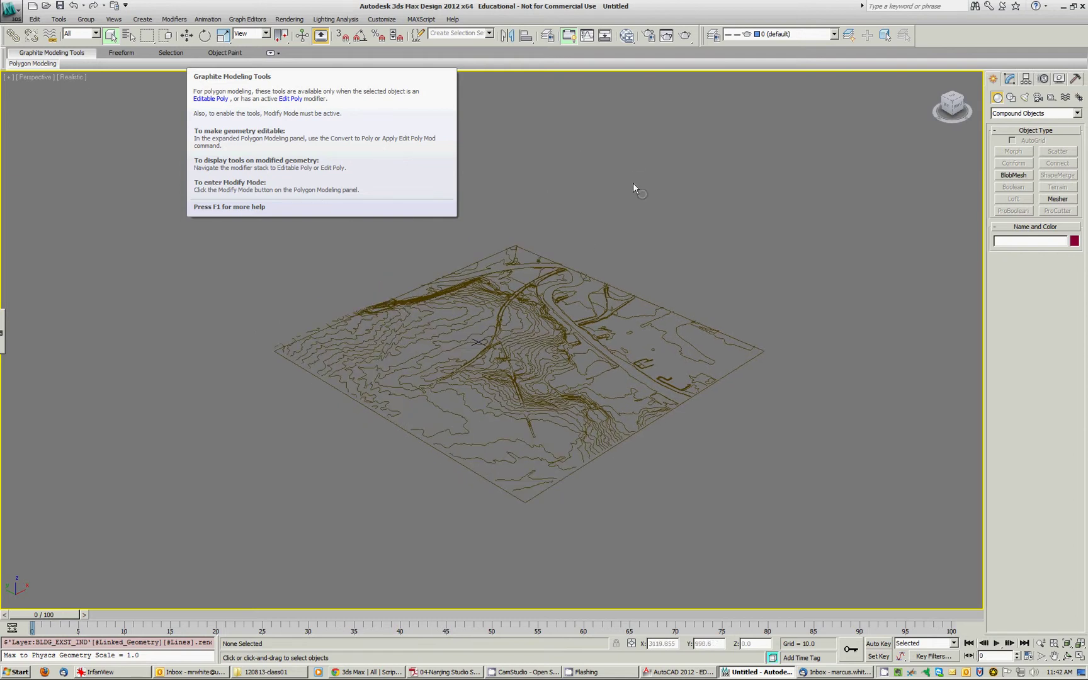
Create a Terrain compound object from the imported contour lines and inspect the resulting surface
{"action": "mouse_move", "coordinate": [499, 311]}
{"action": "middle_mouse_down"}
{"action": "mouse_move", "coordinate": [510, 301]}
{"action": "mouse_move", "coordinate": [479, 292]}
{"action": "middle_mouse_up"}
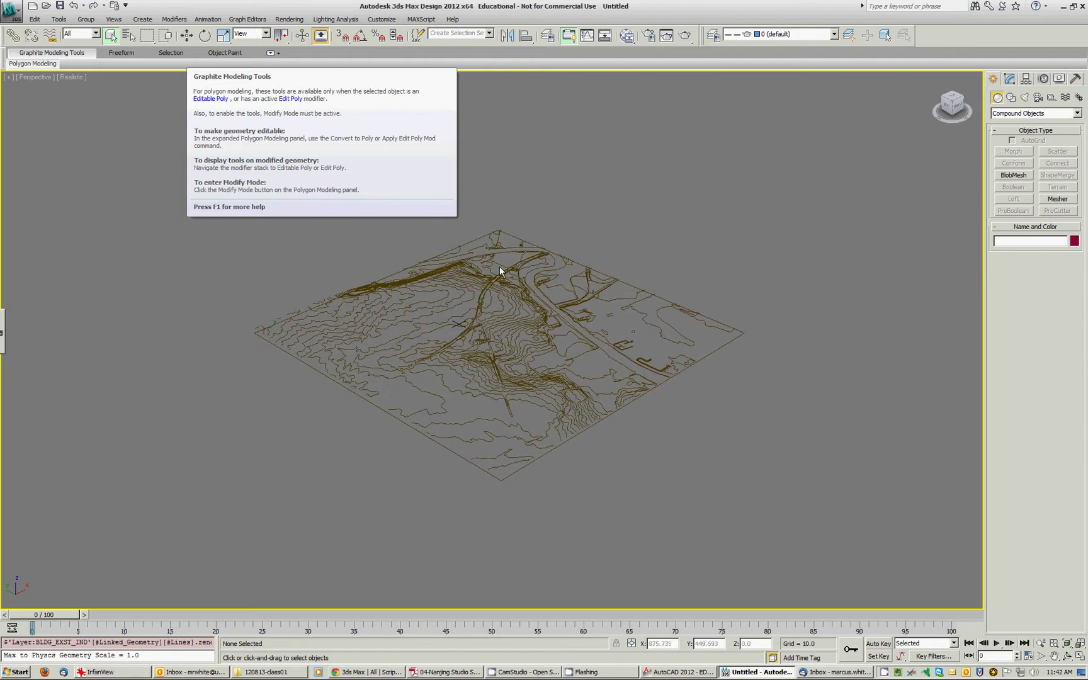
{"action": "left_click", "coordinate": [567, 325]}
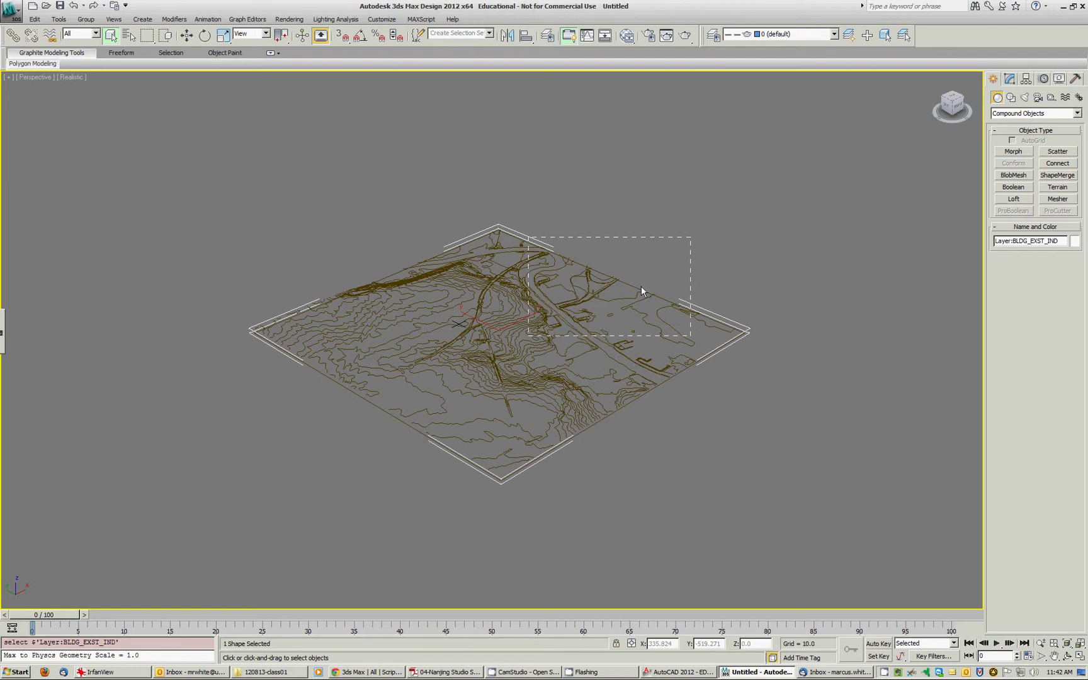
{"action": "left_click", "coordinate": [1010, 113]}
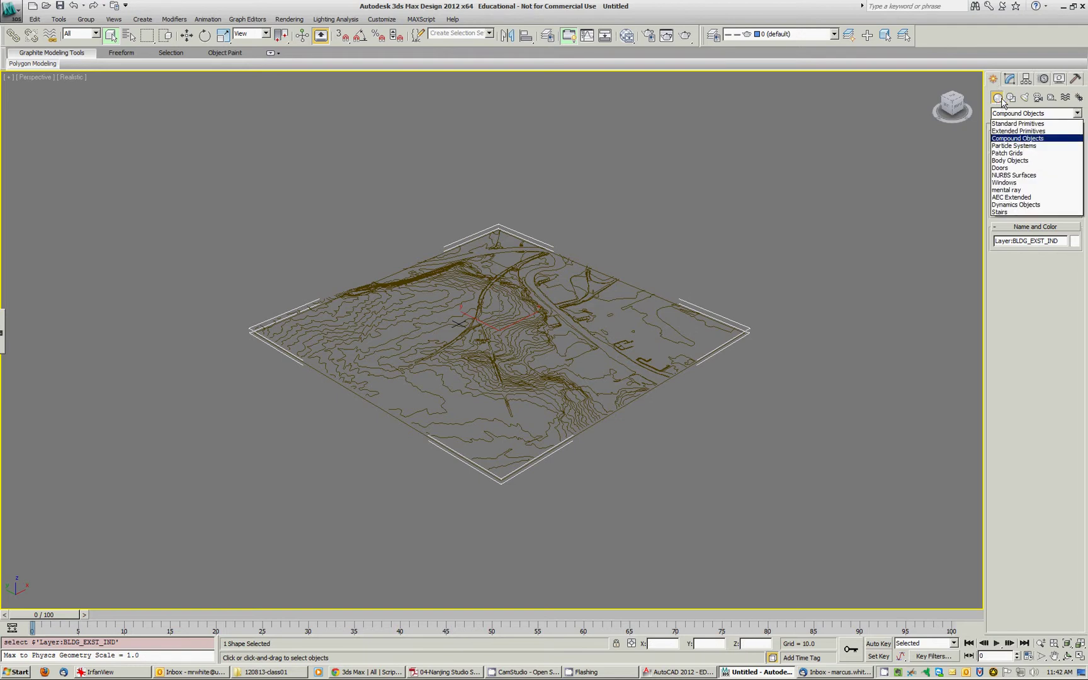
{"action": "left_click", "coordinate": [1019, 139]}
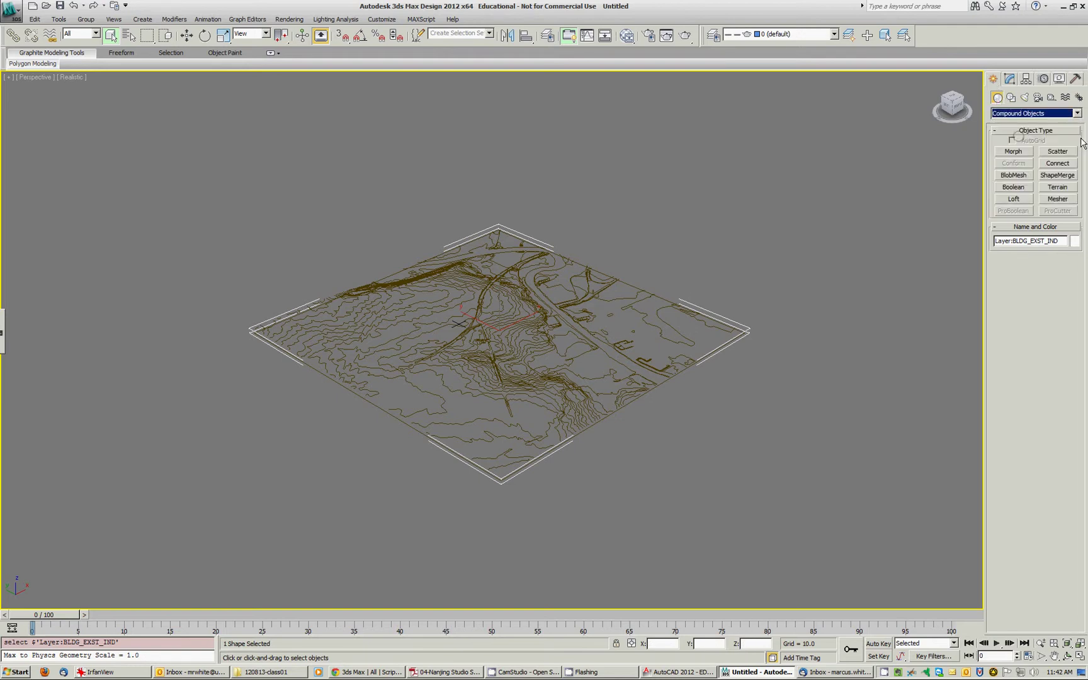
{"action": "left_click", "coordinate": [1057, 187]}
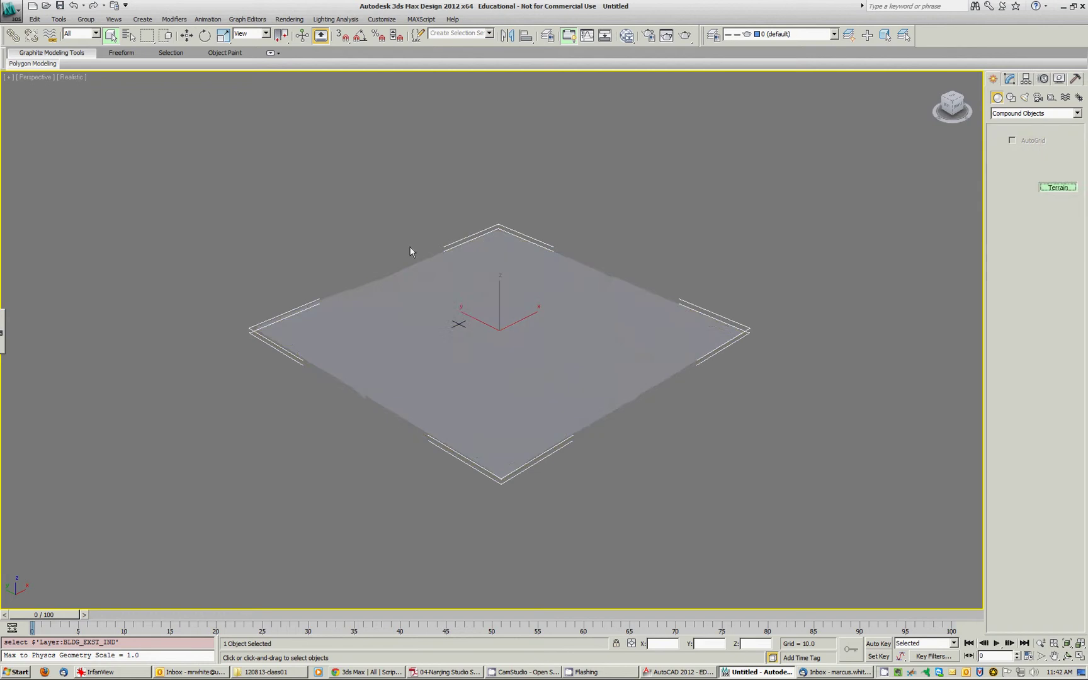
{"action": "scroll", "coordinate": [507, 356], "scroll_direction": "up", "scroll_amount": 5}
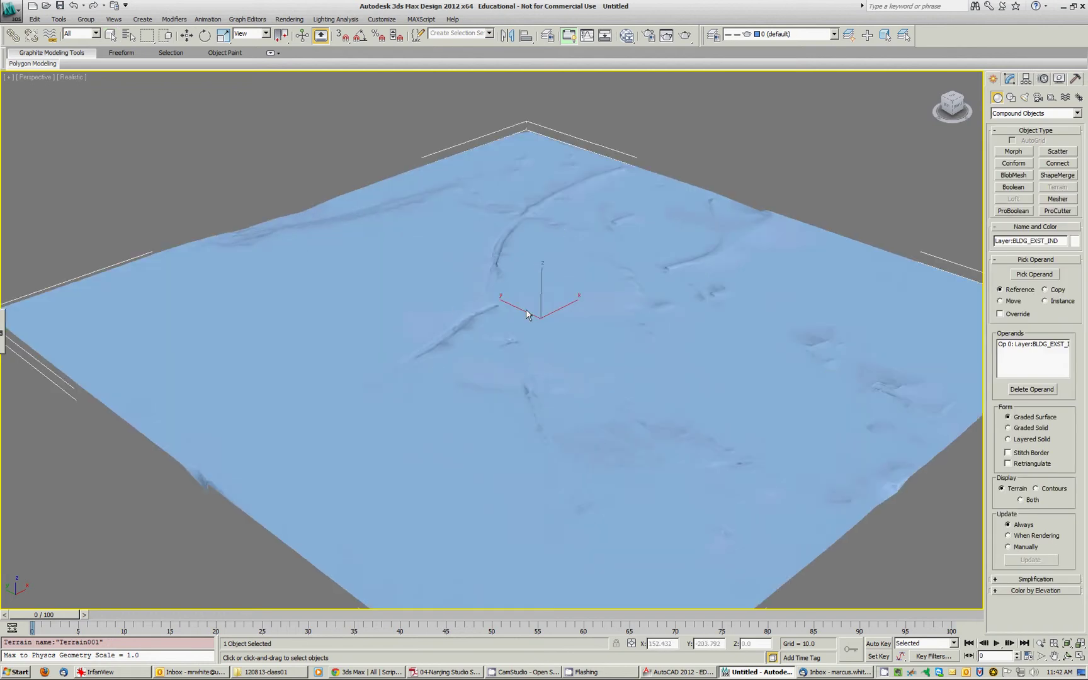
{"action": "scroll", "coordinate": [527, 309], "scroll_direction": "down", "scroll_amount": 3}
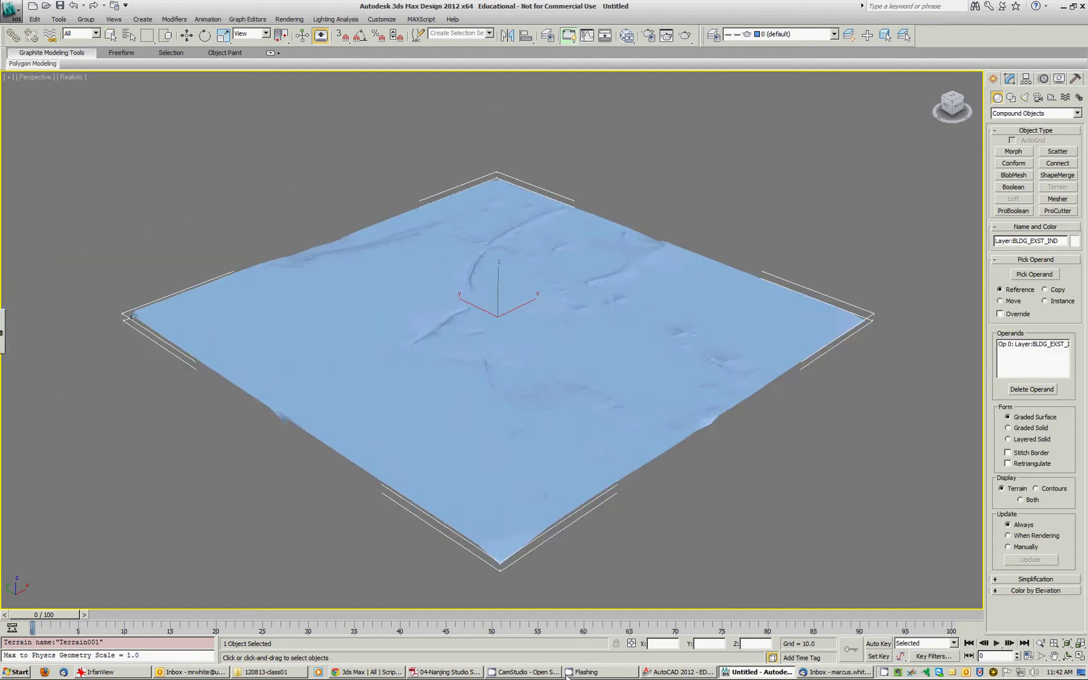
Switch to AutoCAD, look over the site drawing RP-SITE.dwg and select its aerial raster image to view its properties
{"action": "left_click", "coordinate": [676, 673]}
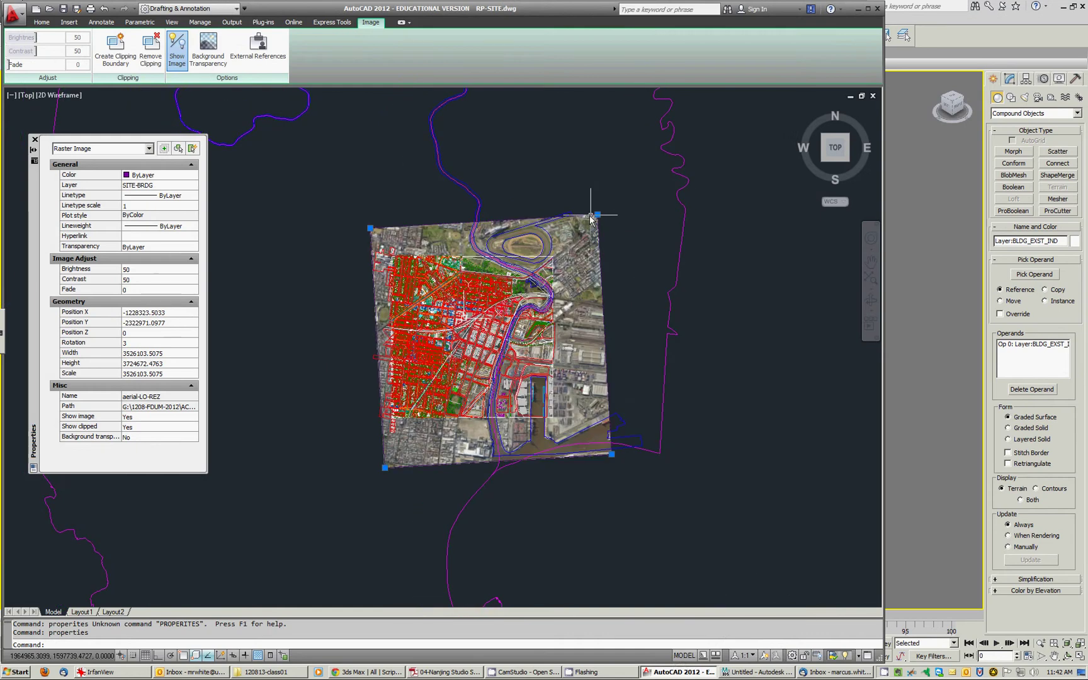
{"action": "key", "text": "Escape"}
{"action": "key", "text": "Escape"}
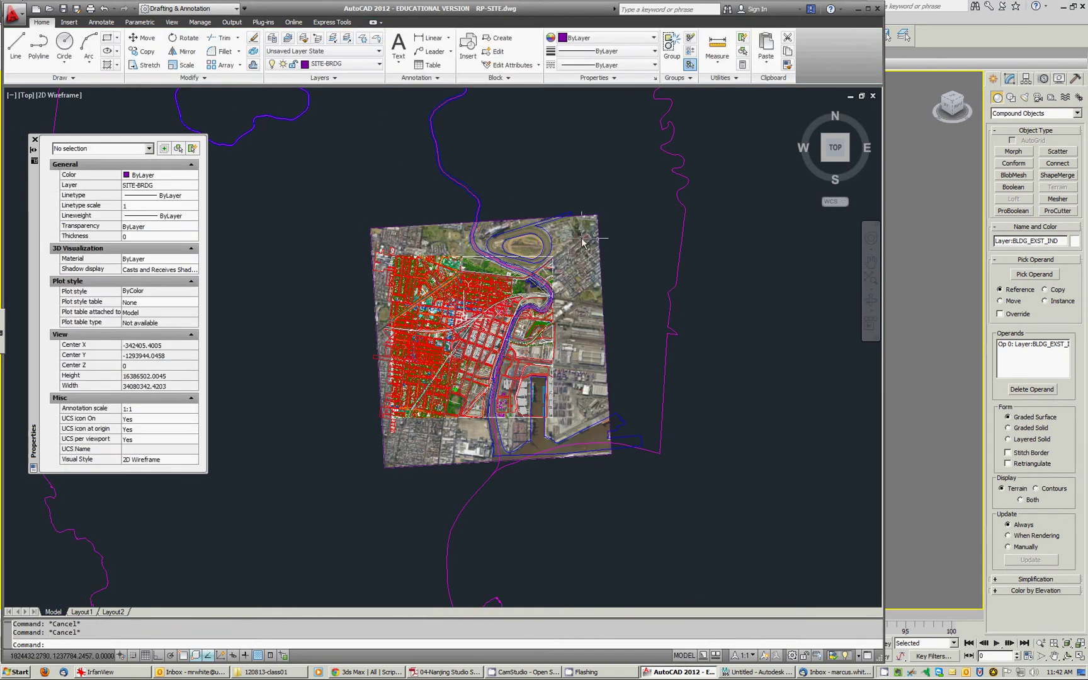
{"action": "scroll", "coordinate": [491, 270], "scroll_direction": "up", "scroll_amount": 3}
{"action": "scroll", "coordinate": [491, 272], "scroll_direction": "up", "scroll_amount": 3}
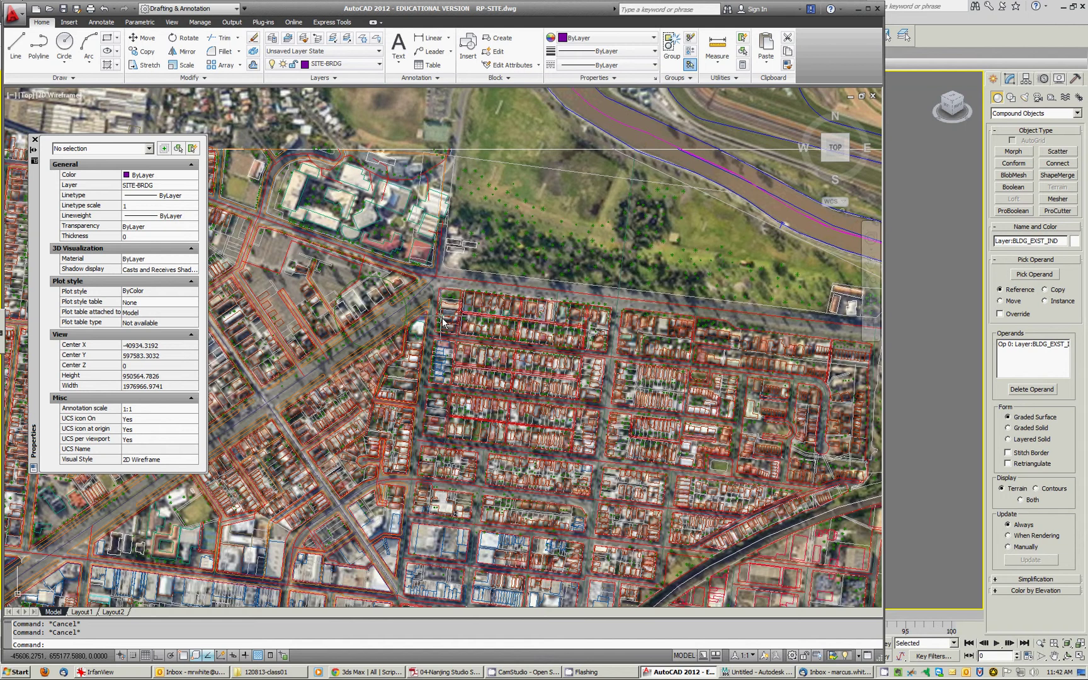
{"action": "scroll", "coordinate": [484, 283], "scroll_direction": "down", "scroll_amount": 1}
{"action": "scroll", "coordinate": [485, 283], "scroll_direction": "down", "scroll_amount": 3}
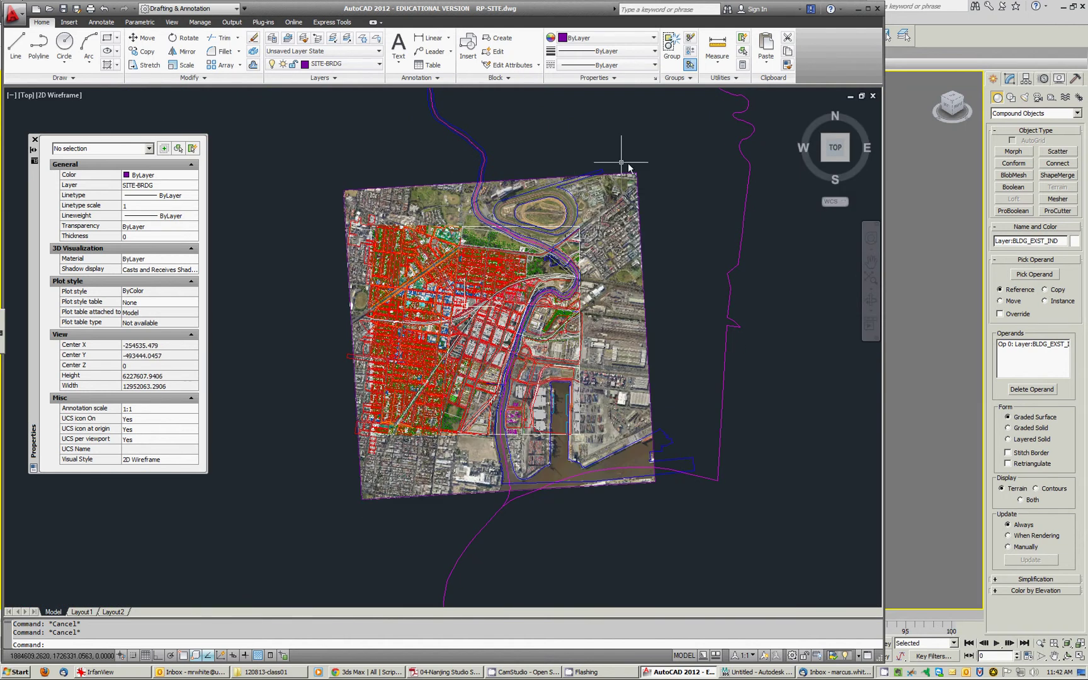
{"action": "left_click", "coordinate": [657, 167]}
{"action": "left_click", "coordinate": [643, 184]}
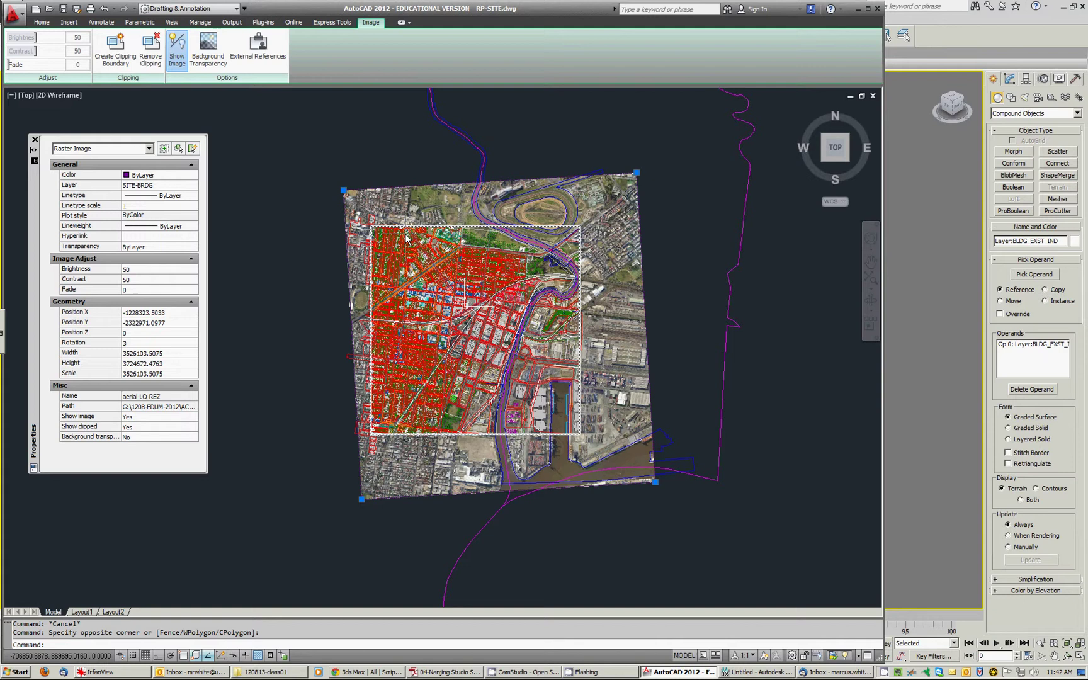
Arrange the AutoCAD and 3ds Max windows side by side, with AutoCAD narrowed and 3ds Max filling the remaining space
{"action": "left_click_drag", "start_coordinate": [884, 198], "coordinate": [331, 203]}
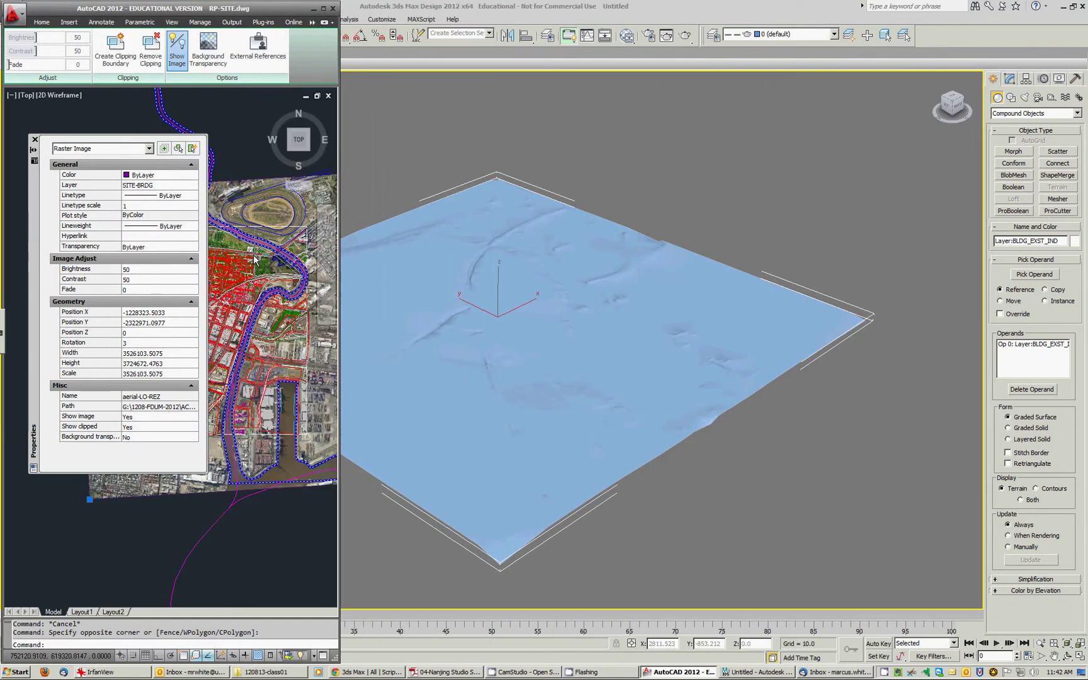
{"action": "left_click", "coordinate": [1068, 5]}
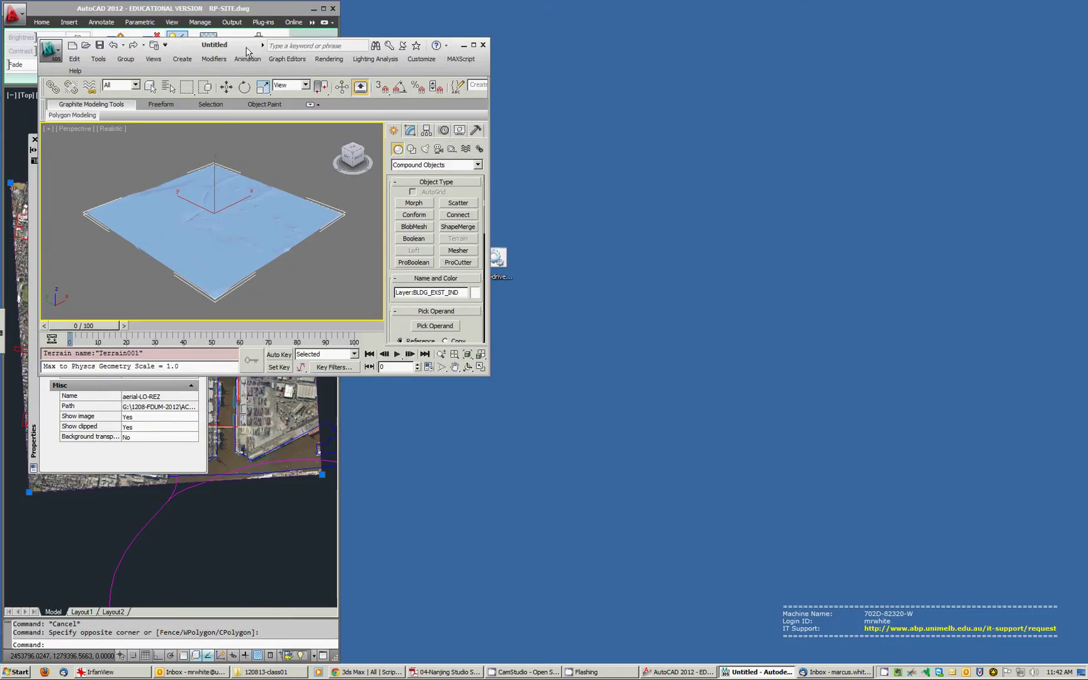
{"action": "left_click_drag", "start_coordinate": [246, 48], "coordinate": [838, 10]}
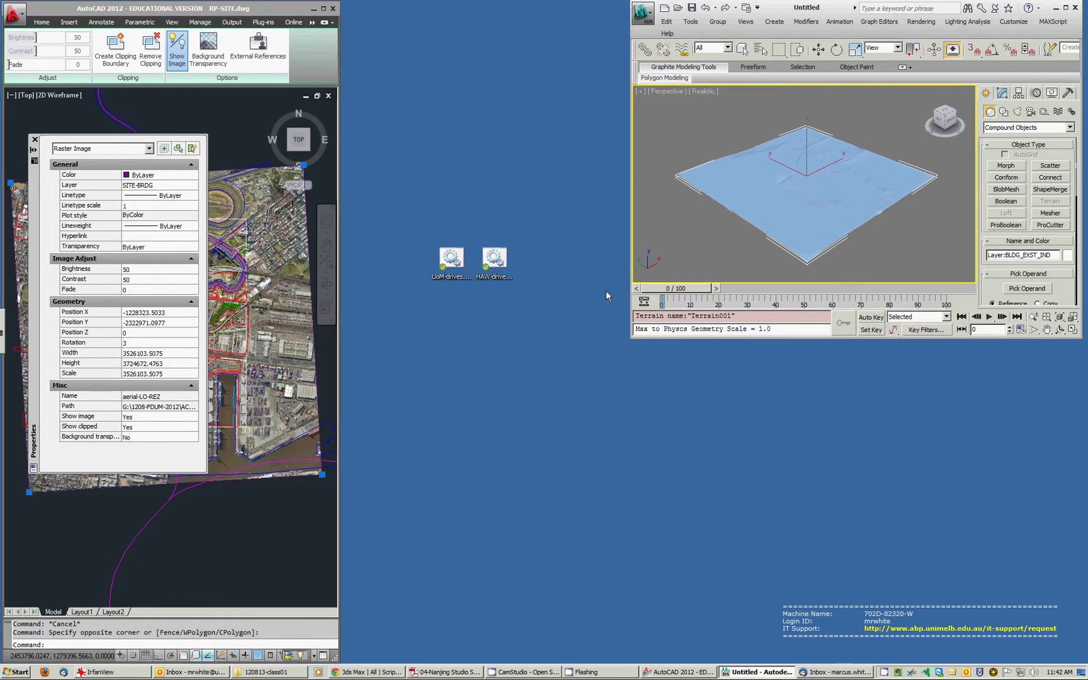
{"action": "left_click_drag", "start_coordinate": [632, 339], "coordinate": [418, 609]}
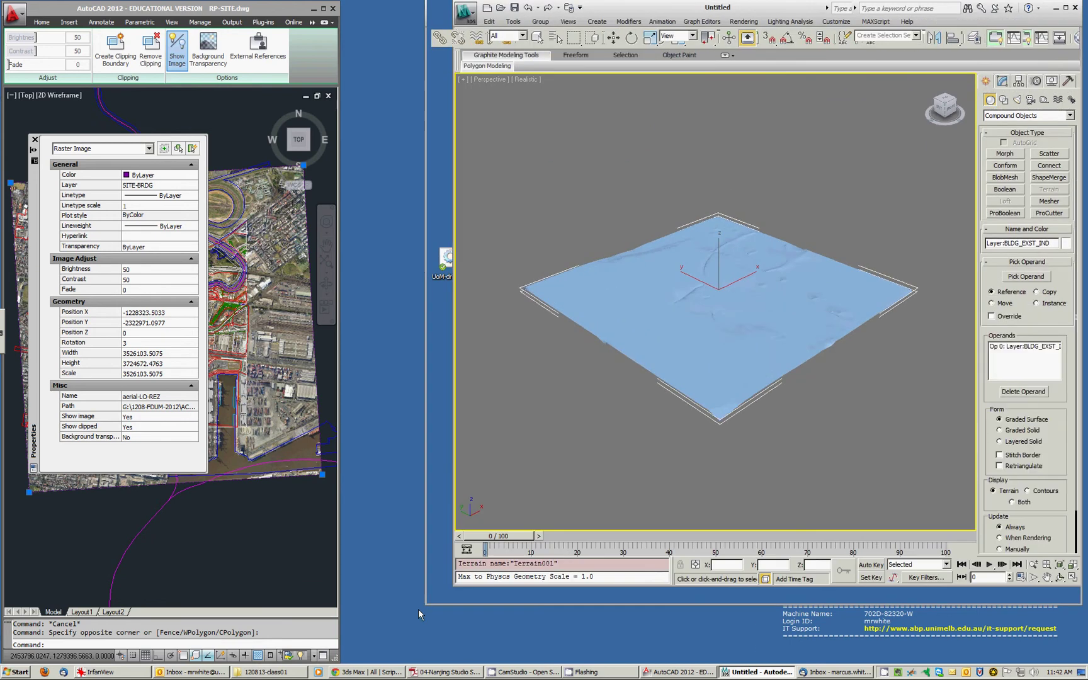
{"action": "left_click_drag", "start_coordinate": [340, 548], "coordinate": [418, 542]}
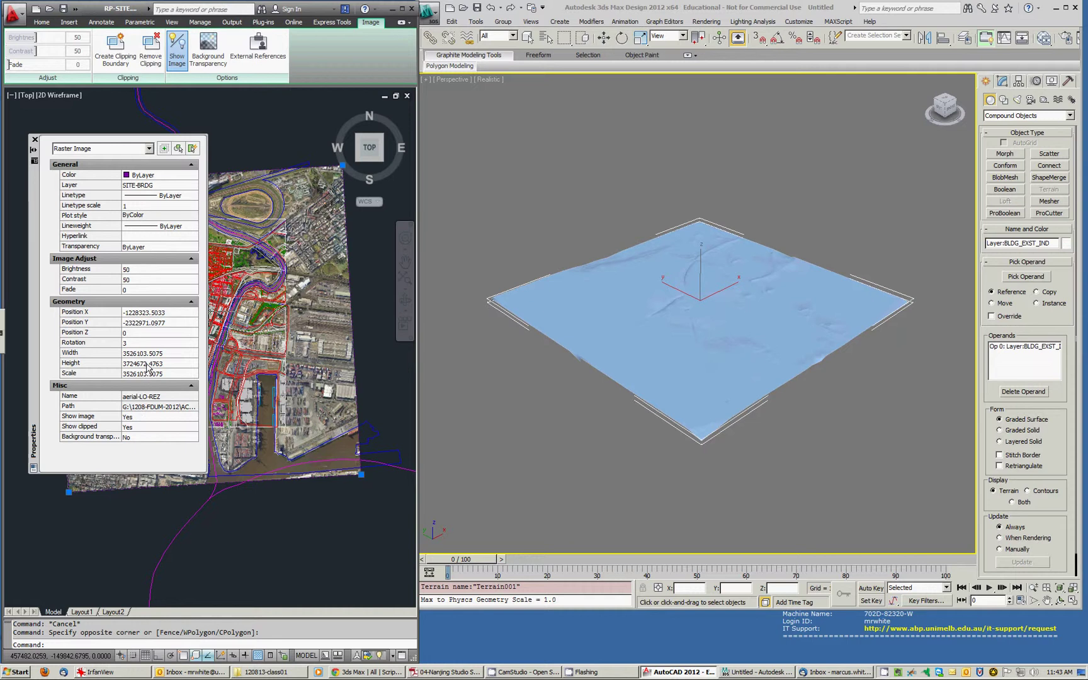
Set the drawing units' angle precision to 0.00 in AutoCAD and reselect the aerial image to read its exact rotation
{"action": "left_click", "coordinate": [136, 344]}
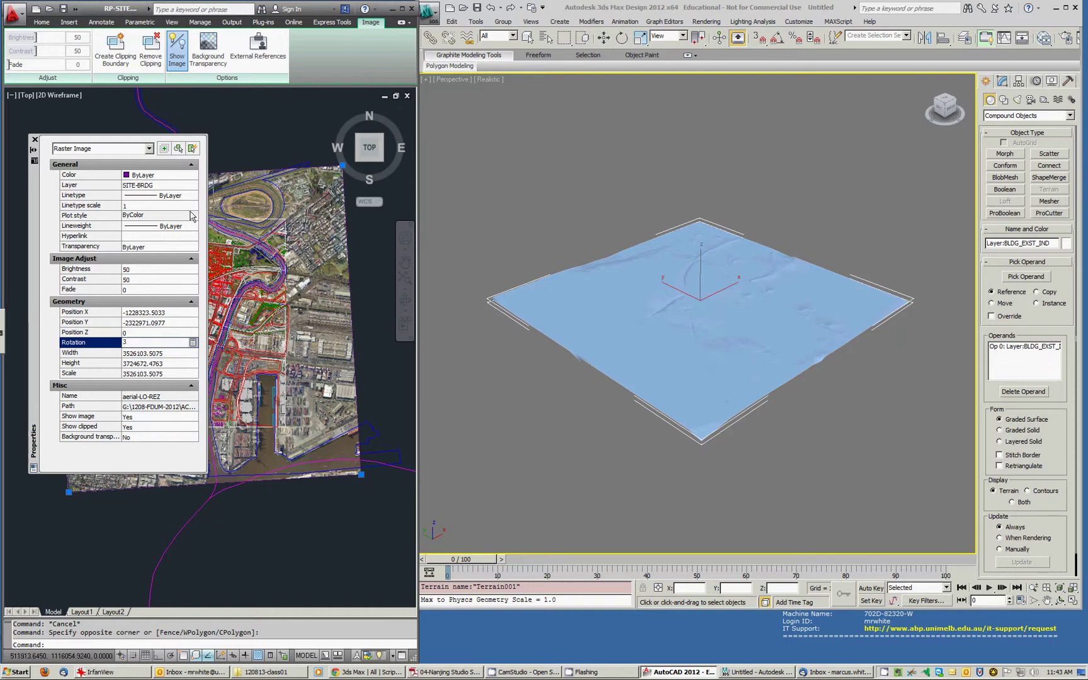
{"action": "mouse_move", "coordinate": [280, 518]}
{"action": "middle_mouse_down"}
{"action": "mouse_move", "coordinate": [323, 526]}
{"action": "mouse_move", "coordinate": [313, 523]}
{"action": "middle_mouse_up"}
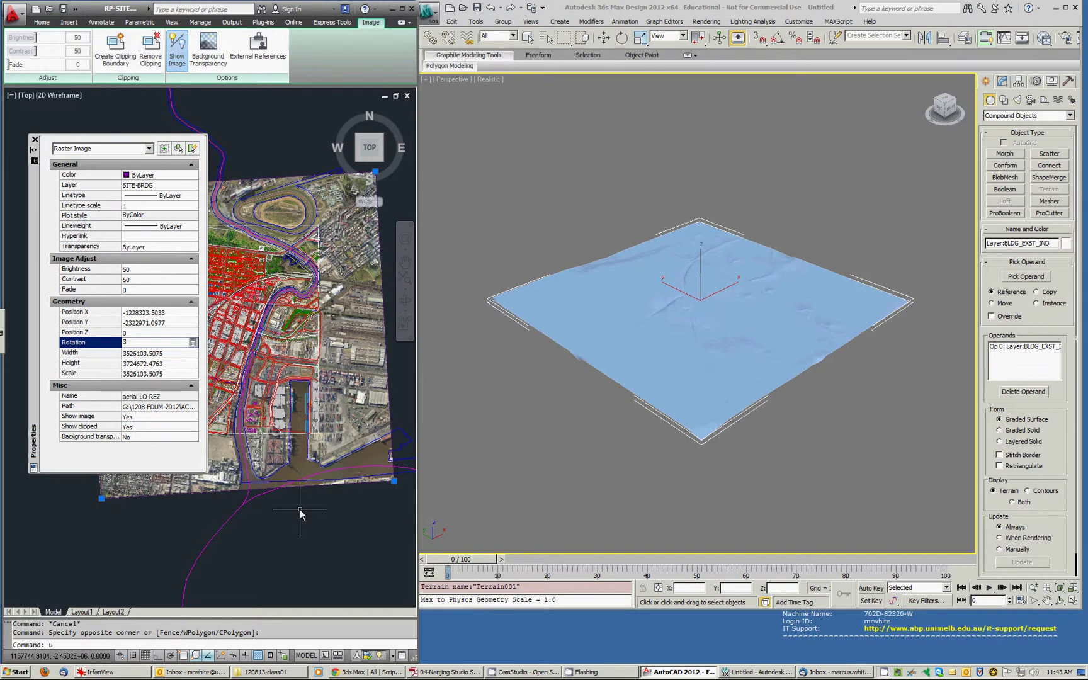
{"action": "type", "text": "ts"}
{"action": "key", "text": "Return"}
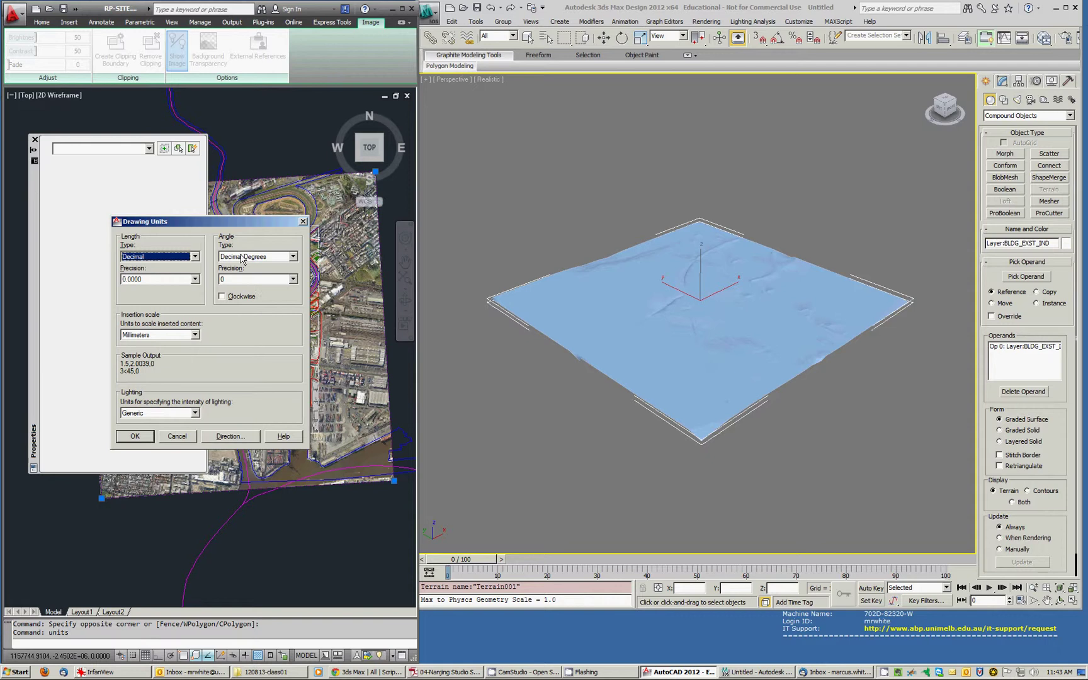
{"action": "left_click", "coordinate": [257, 280]}
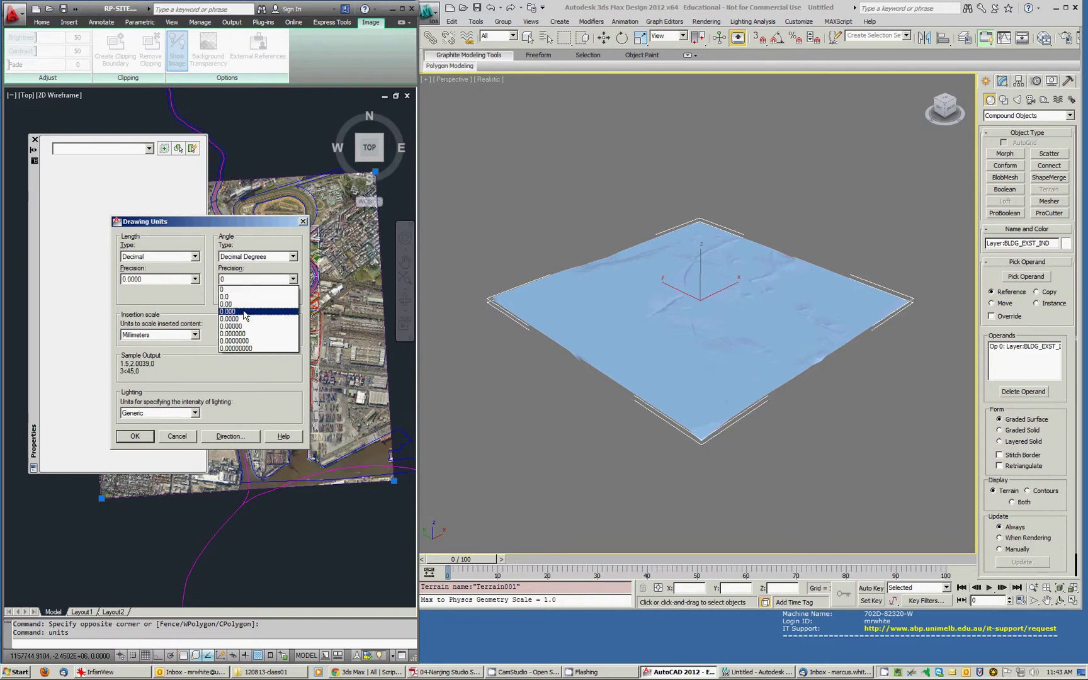
{"action": "left_click", "coordinate": [245, 304]}
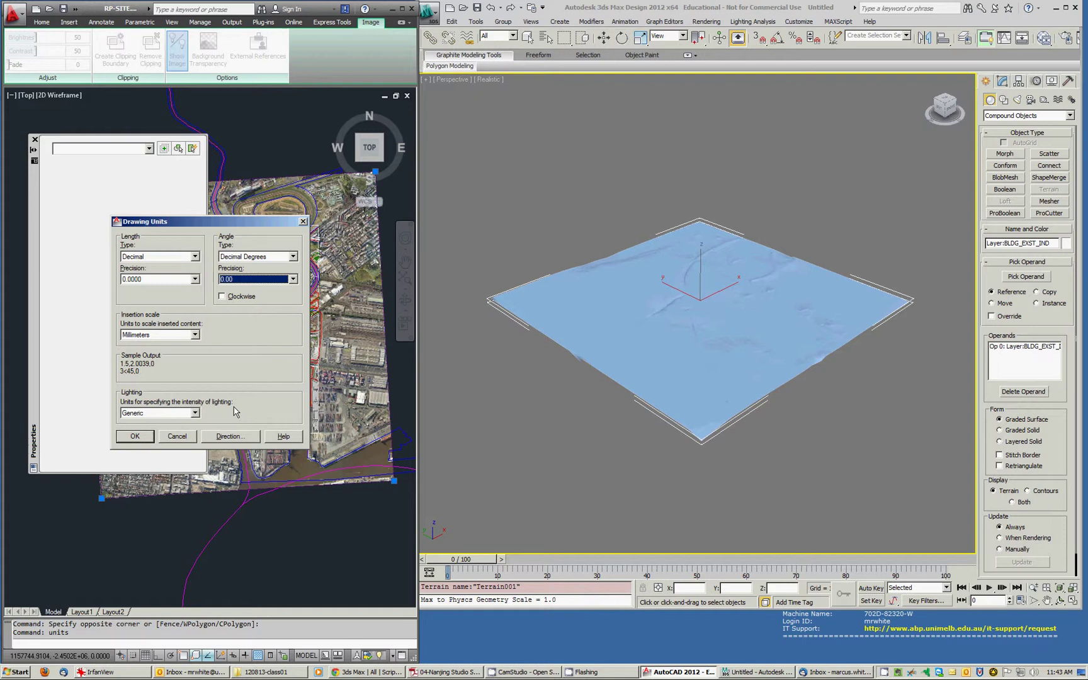
{"action": "left_click", "coordinate": [133, 436]}
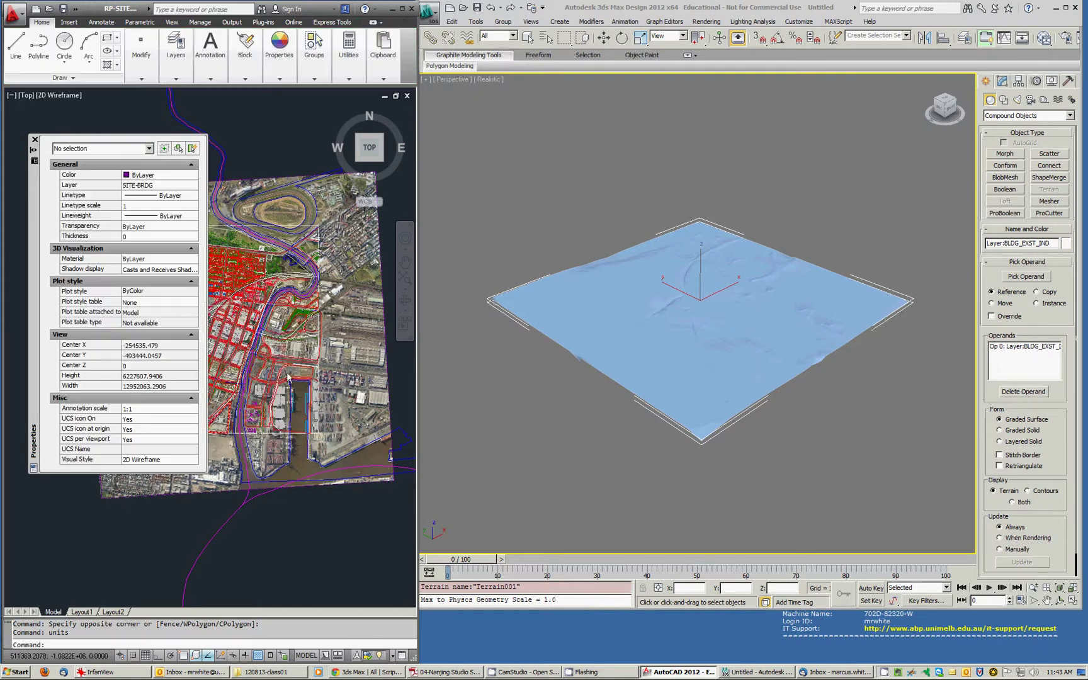
{"action": "left_click", "coordinate": [277, 179]}
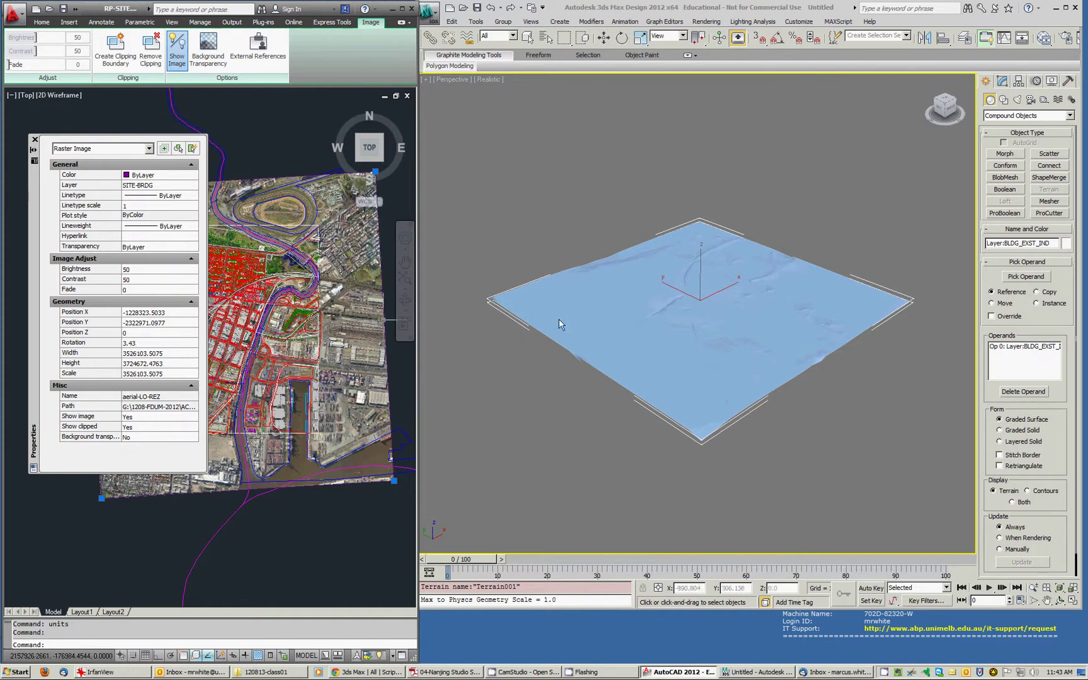
Switch to 3ds Max and create a standard box about 3205 long and 3037 wide around the terrain, with its height set to 0
{"action": "left_click", "coordinate": [590, 180]}
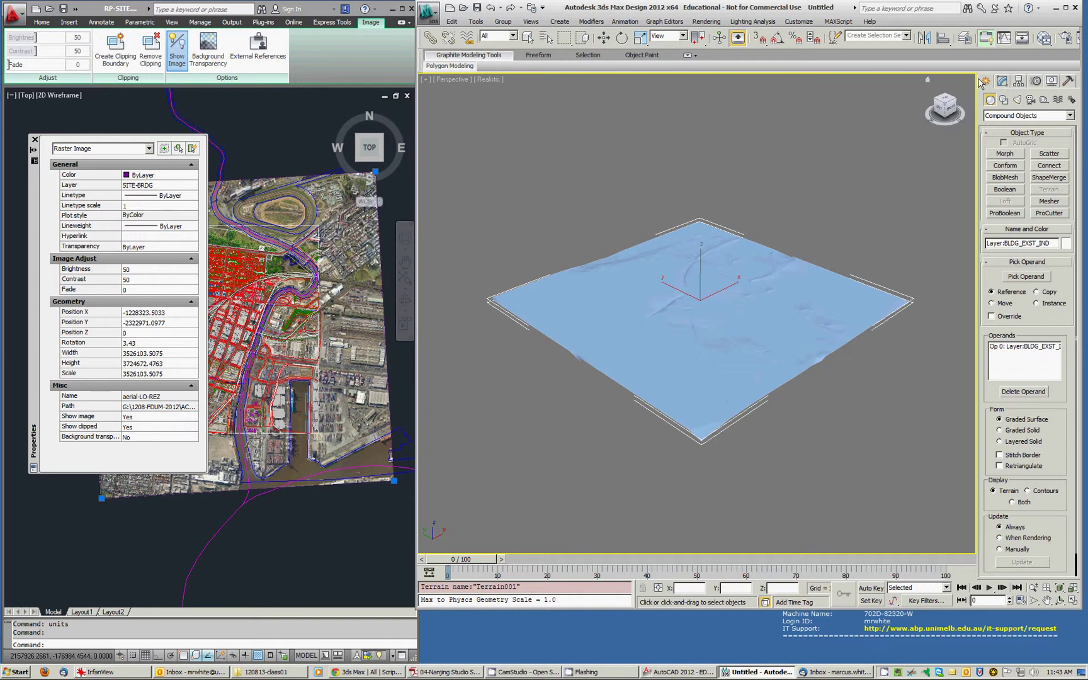
{"action": "left_click", "coordinate": [998, 115]}
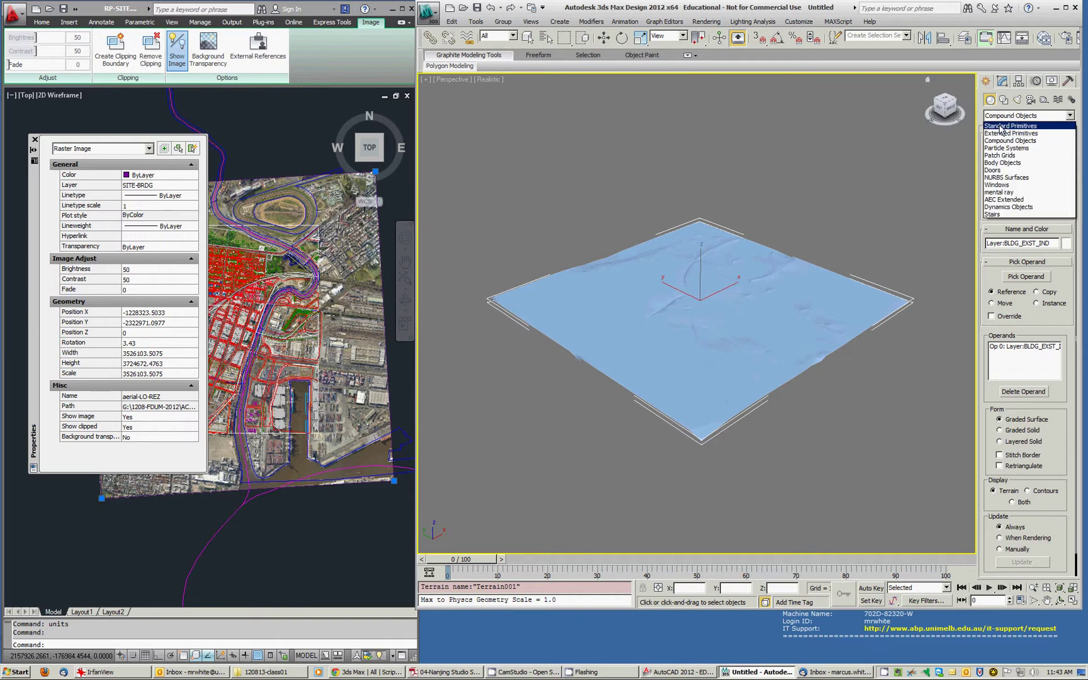
{"action": "left_click", "coordinate": [1001, 126]}
{"action": "left_click", "coordinate": [1004, 154]}
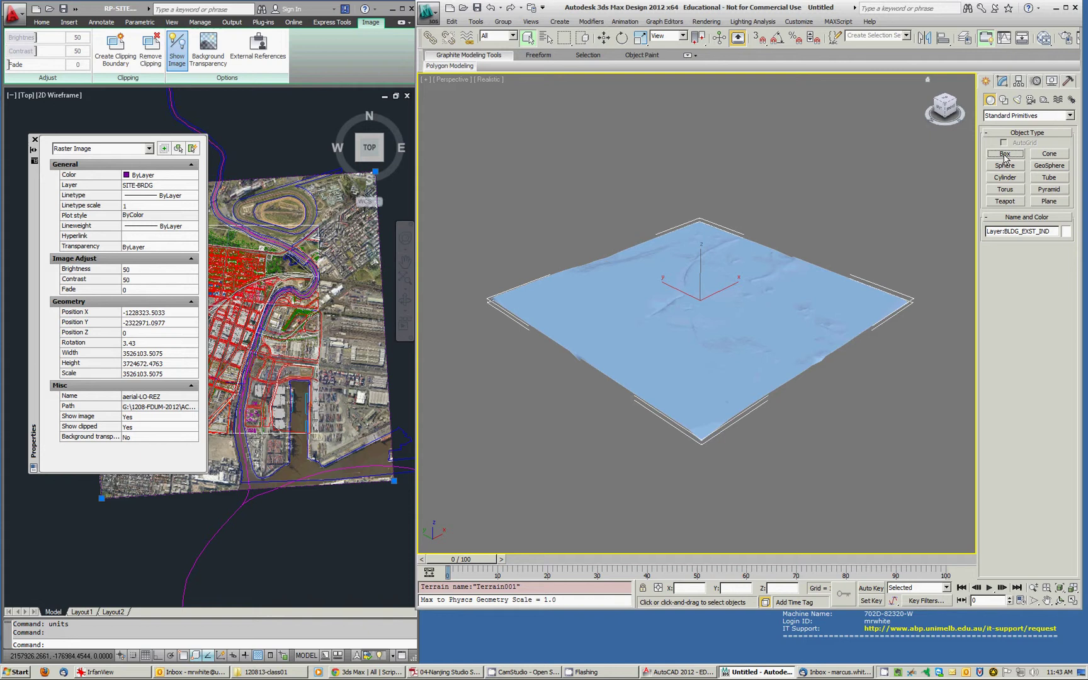
{"action": "left_click_drag", "start_coordinate": [462, 282], "coordinate": [953, 304]}
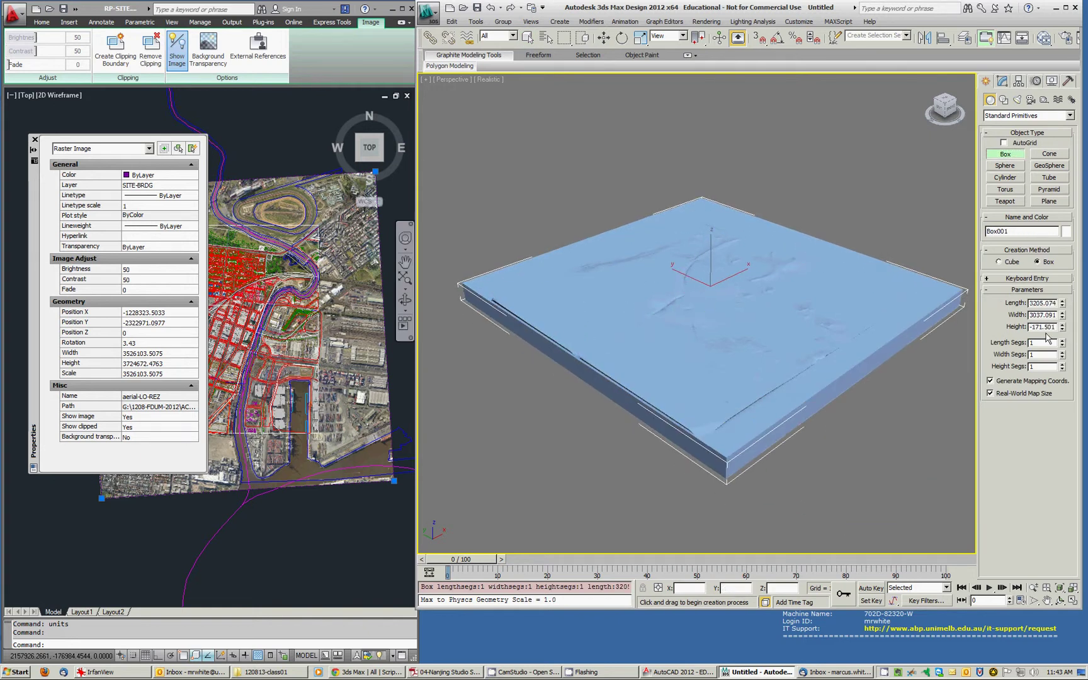
{"action": "right_click", "coordinate": [1062, 327]}
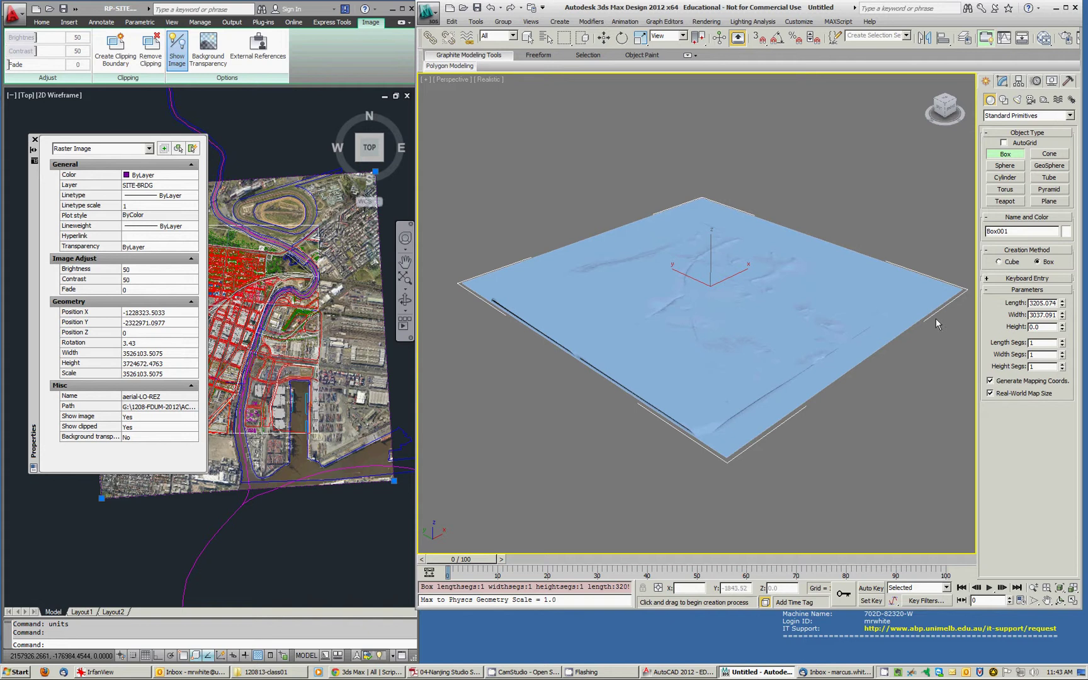
{"action": "middle_click_drag", "start_coordinate": [935, 318], "coordinate": [883, 331], "text": "alt"}
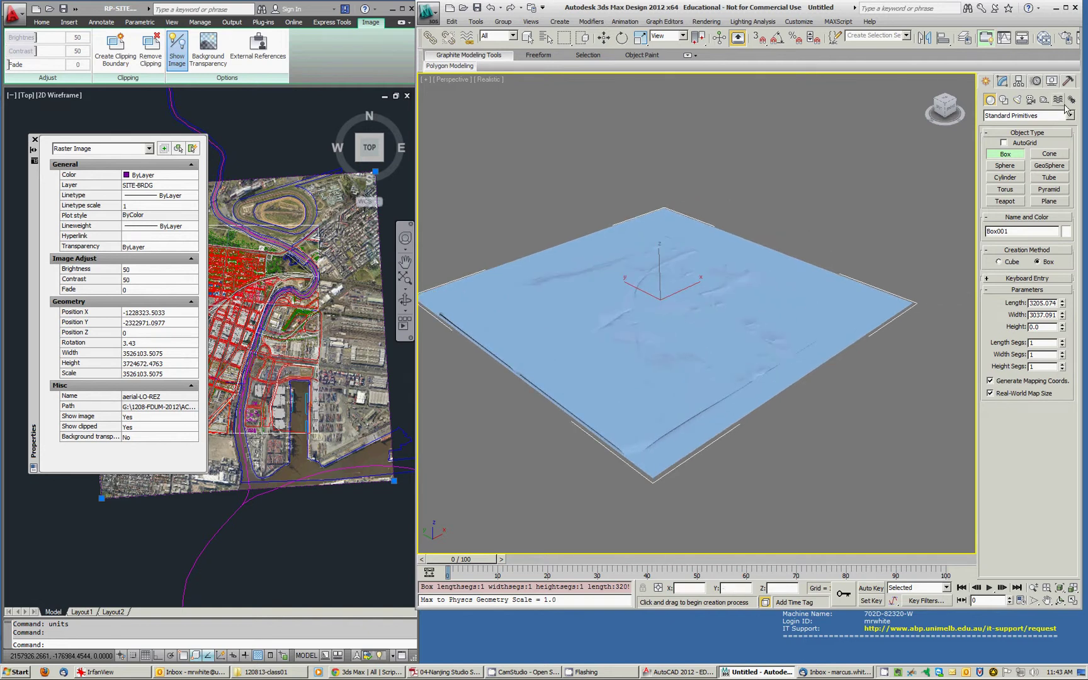
Change the flat box's object color to light purple to distinguish it from the blue terrain
{"action": "left_click", "coordinate": [1001, 82]}
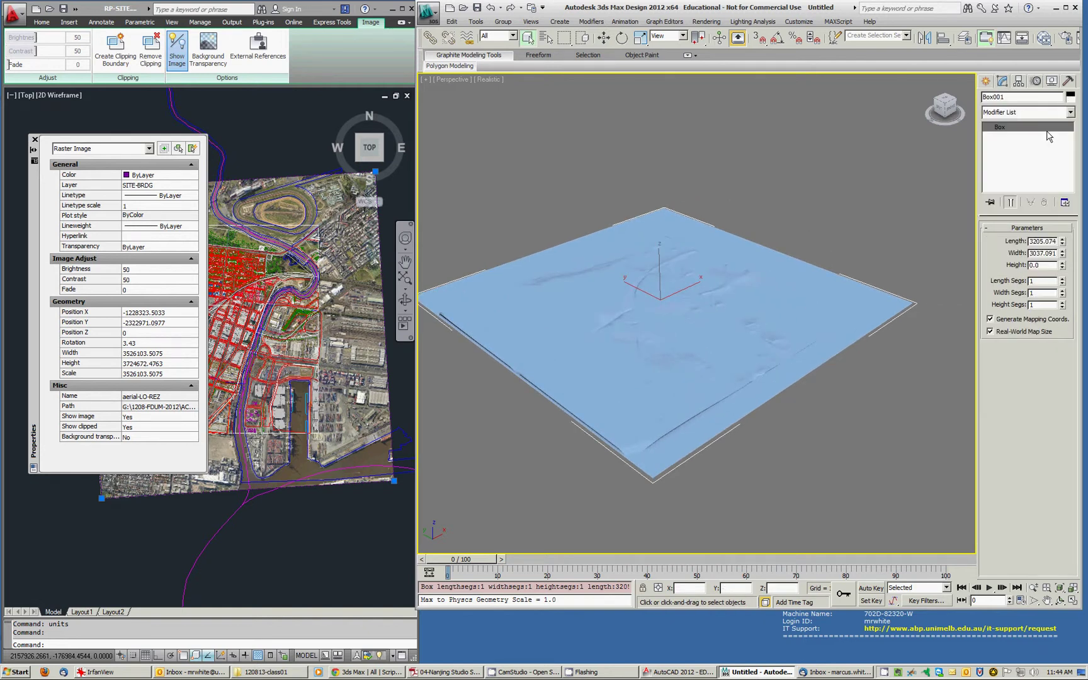
{"action": "left_click", "coordinate": [1070, 97]}
{"action": "left_click", "coordinate": [836, 264]}
{"action": "left_click", "coordinate": [805, 370]}
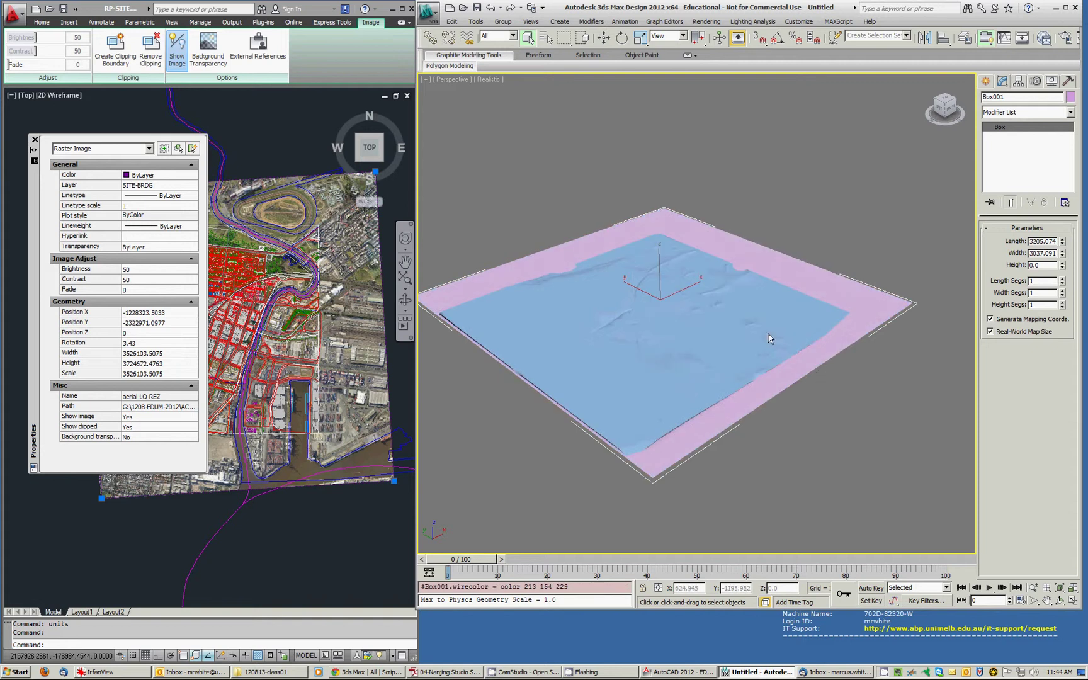
{"action": "middle_click_drag", "start_coordinate": [768, 333], "coordinate": [787, 335]}
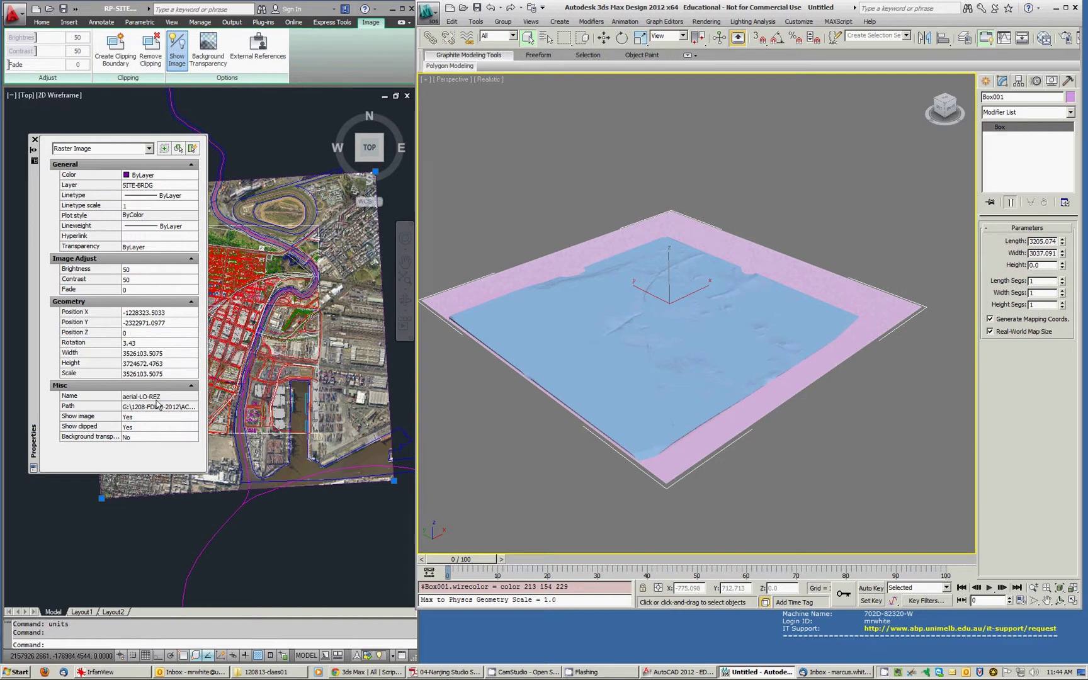
Copy the aerial image's width from AutoCAD and set the box's width in 3ds Max to 3526103.5075mm
{"action": "left_click", "coordinate": [169, 356]}
{"action": "key", "text": "ctrl+c"}
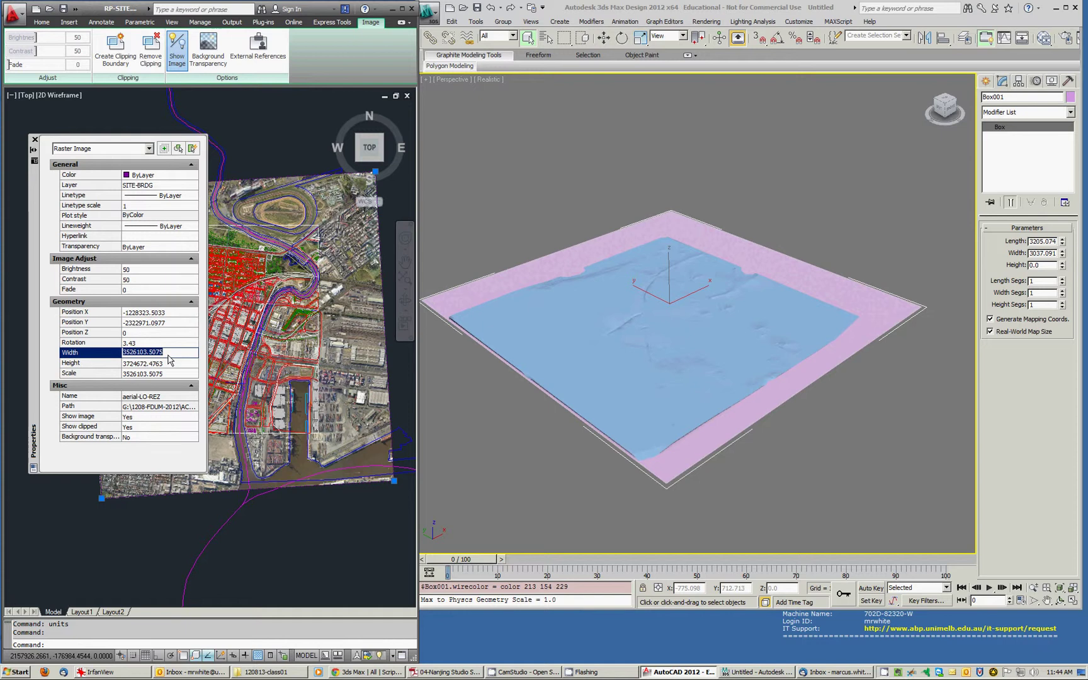
{"action": "double_click", "coordinate": [1048, 253]}
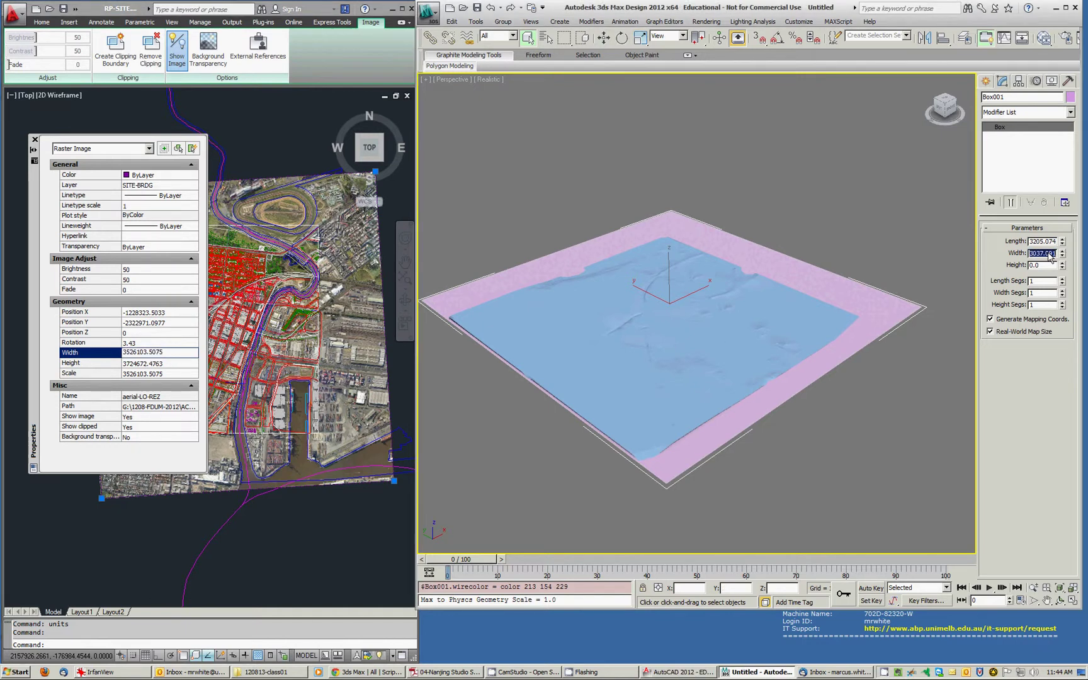
{"action": "key", "text": "ctrl+v"}
{"action": "type", "text": "m"}
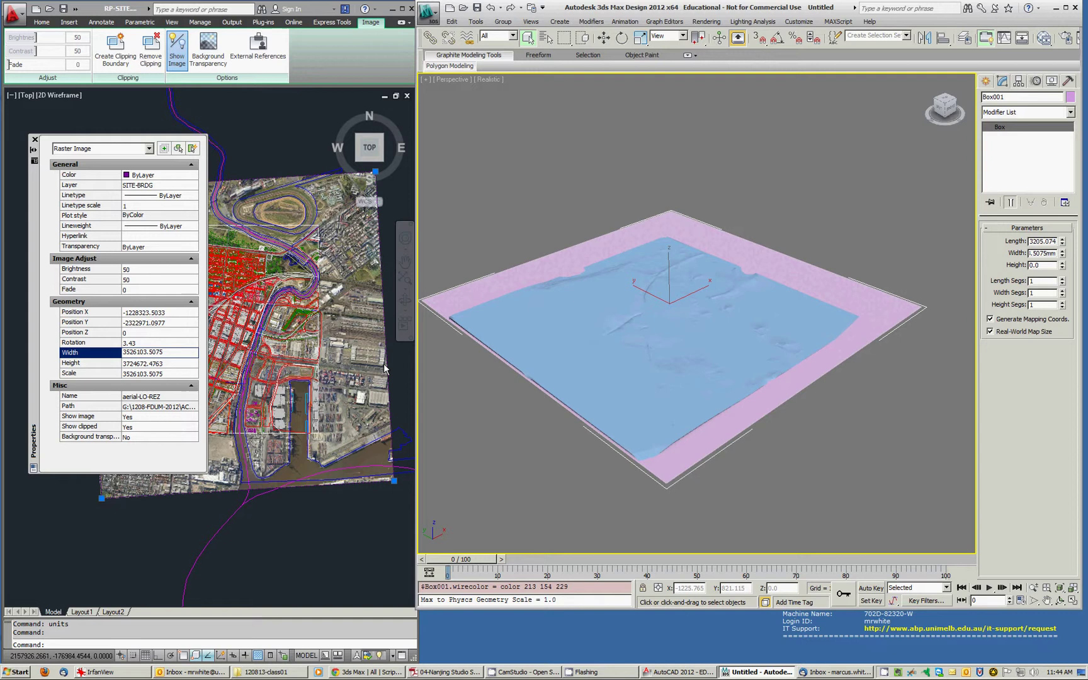
{"action": "key", "text": "Return"}
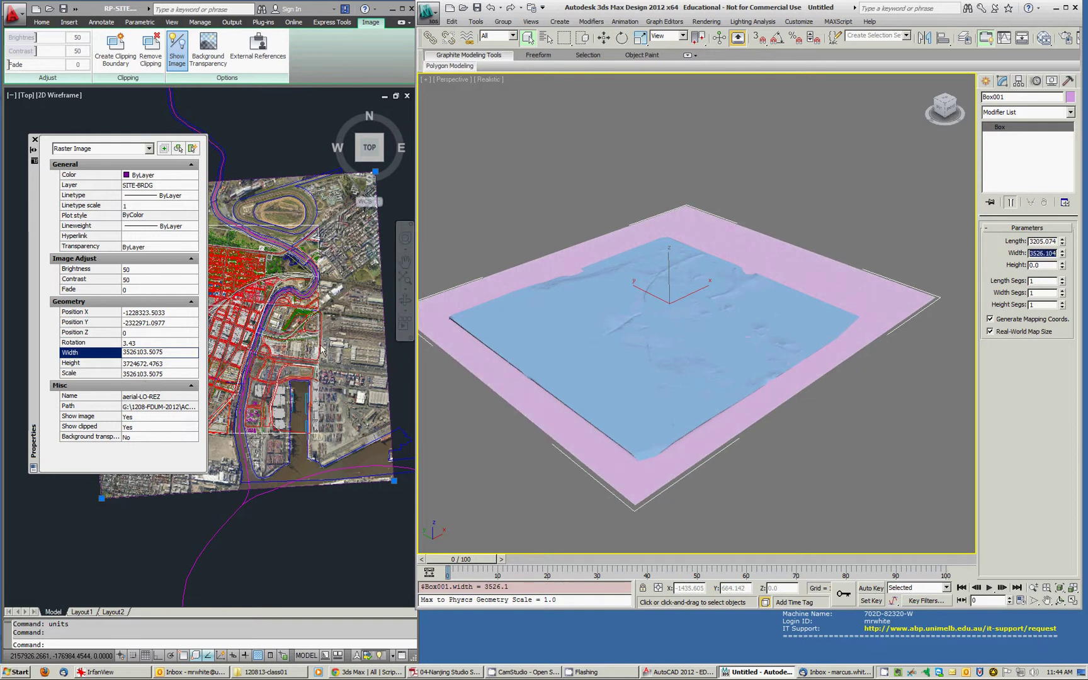
Copy the aerial image's height from AutoCAD and set the box's length in 3ds Max to 3724672.4763mm
{"action": "left_click", "coordinate": [166, 364]}
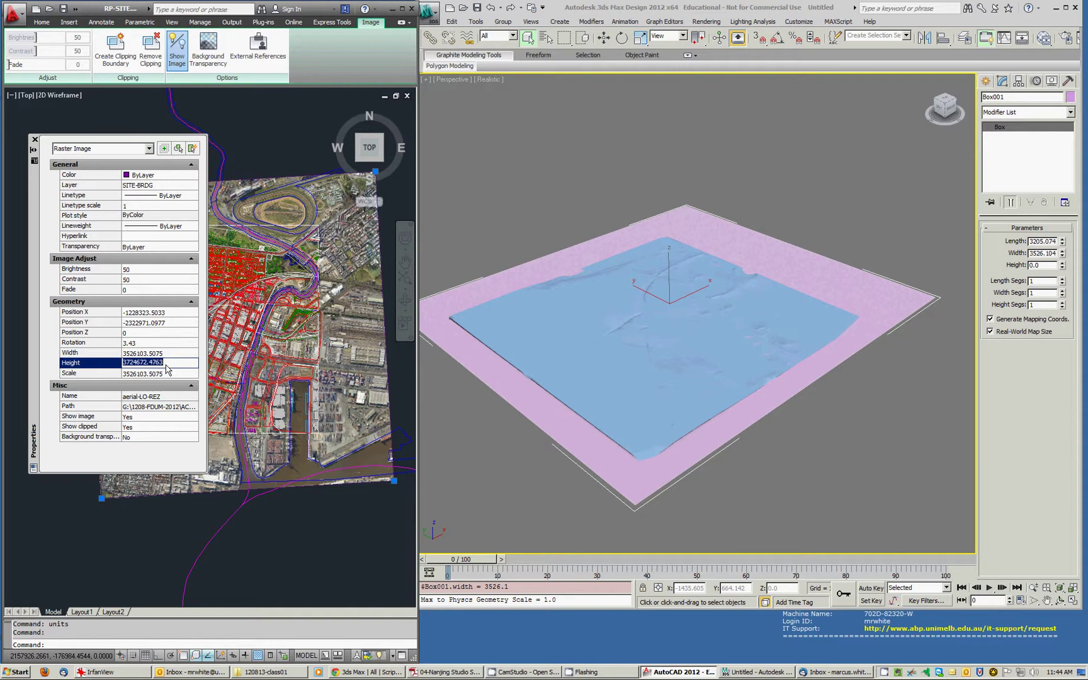
{"action": "left_click", "coordinate": [1038, 244]}
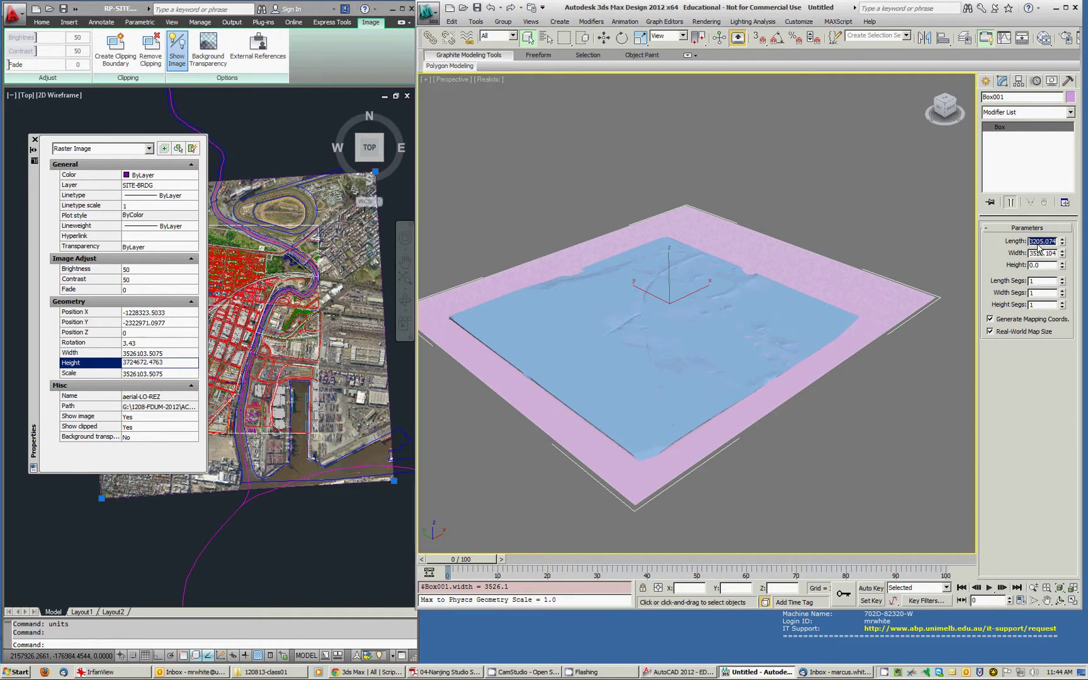
{"action": "key", "text": "ctrl+v"}
{"action": "type", "text": "m"}
{"action": "key", "text": "Return"}
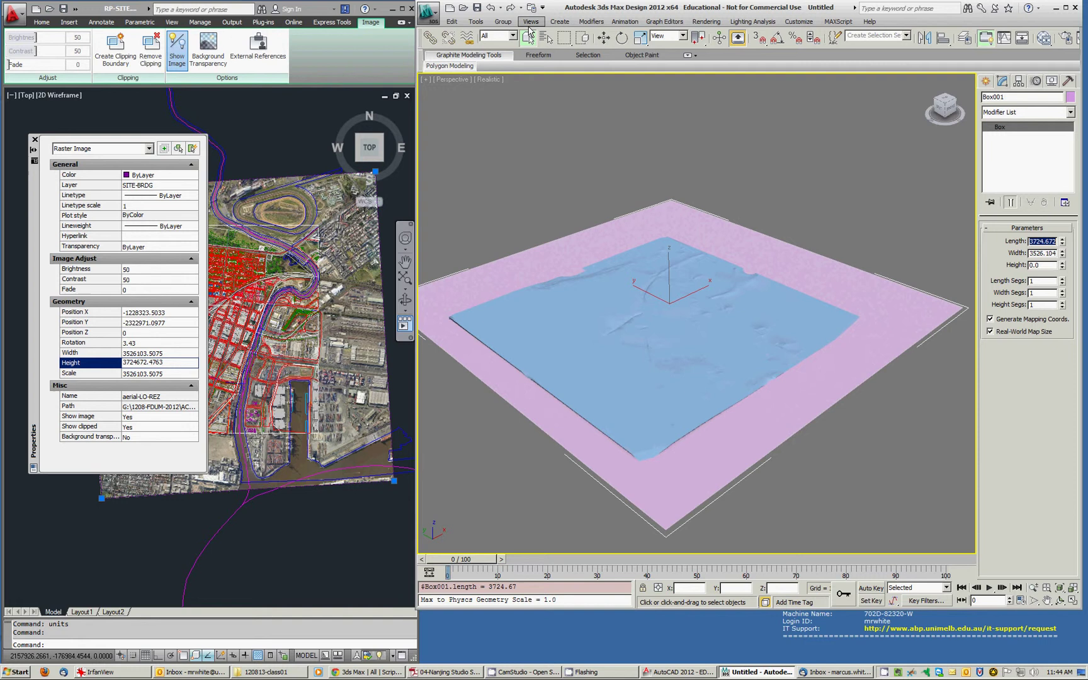
Rotate the box by a Z offset of 3.43 degrees, matching the rotation of the AutoCAD aerial image
{"action": "left_click", "coordinate": [621, 38]}
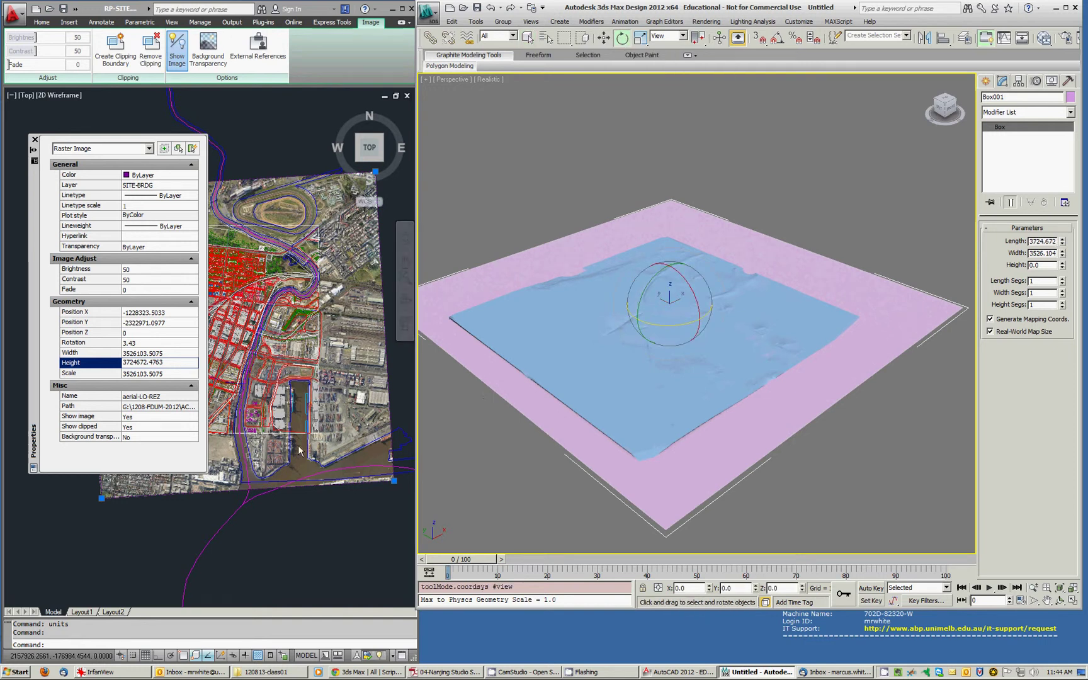
{"action": "left_click", "coordinate": [144, 345]}
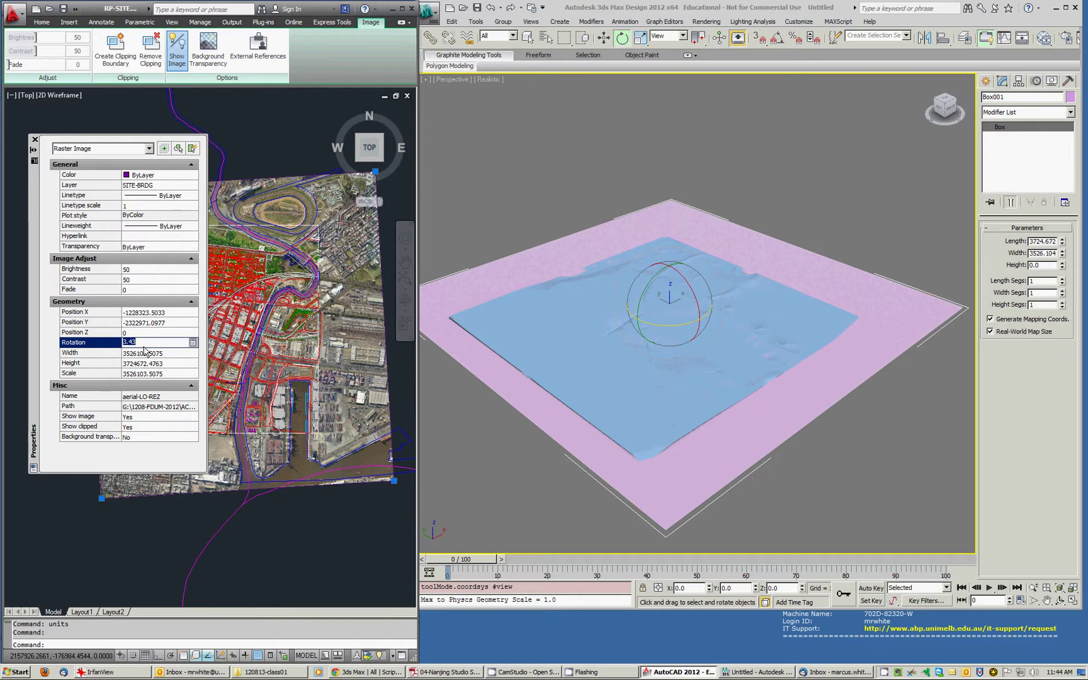
{"action": "right_click", "coordinate": [621, 39]}
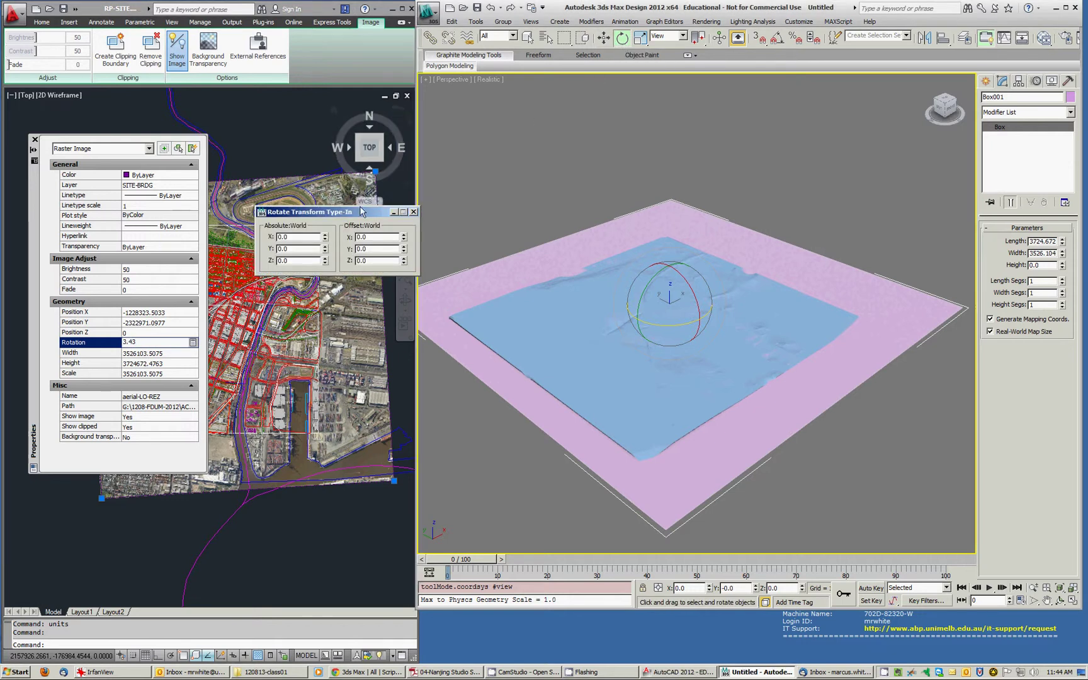
{"action": "left_click_drag", "start_coordinate": [363, 212], "coordinate": [574, 165]}
{"action": "left_click", "coordinate": [595, 214]}
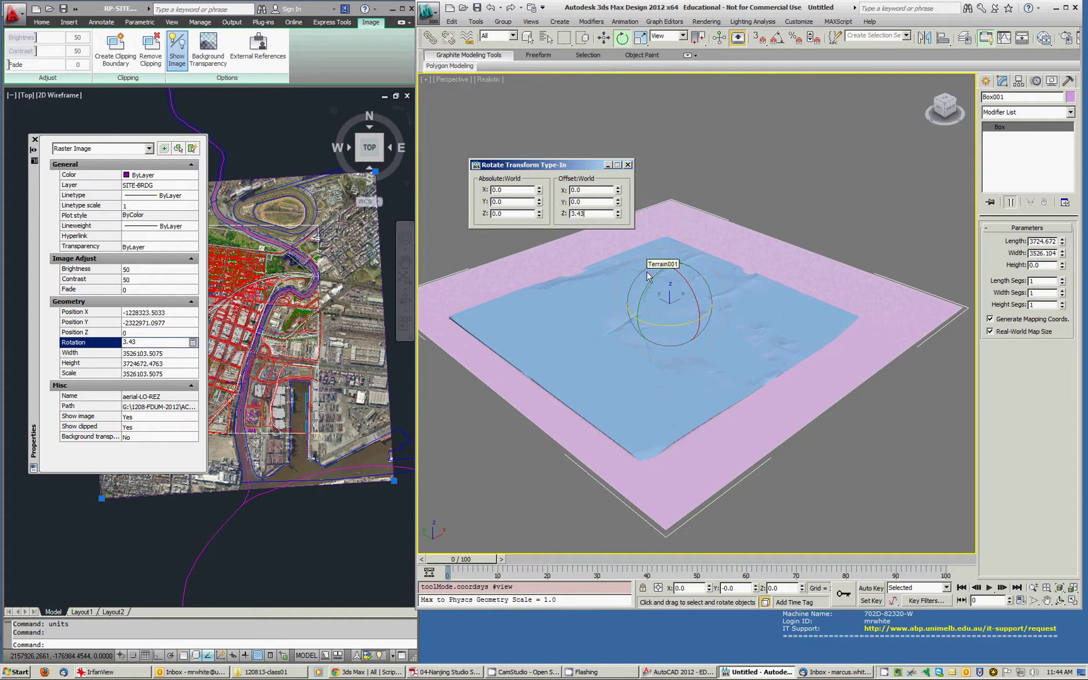
{"action": "key", "text": "Return"}
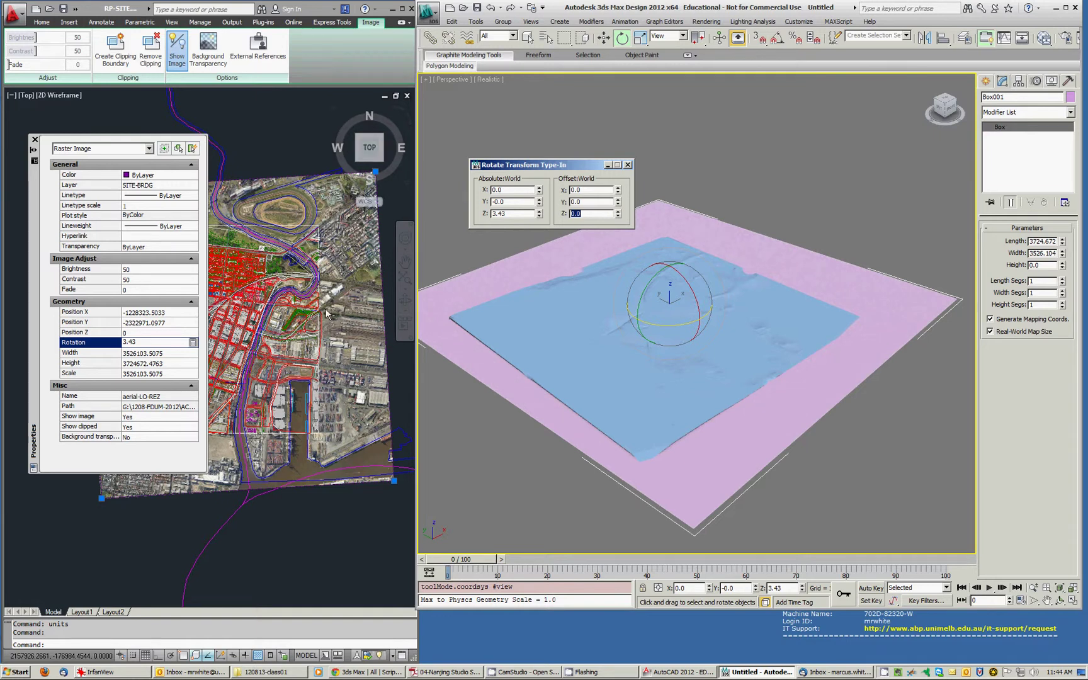
Copy the aerial image's X position from AutoCAD and move the box to absolute world X -1228323.5033mm
{"action": "left_click", "coordinate": [157, 314]}
{"action": "key", "text": "ctrl+c"}
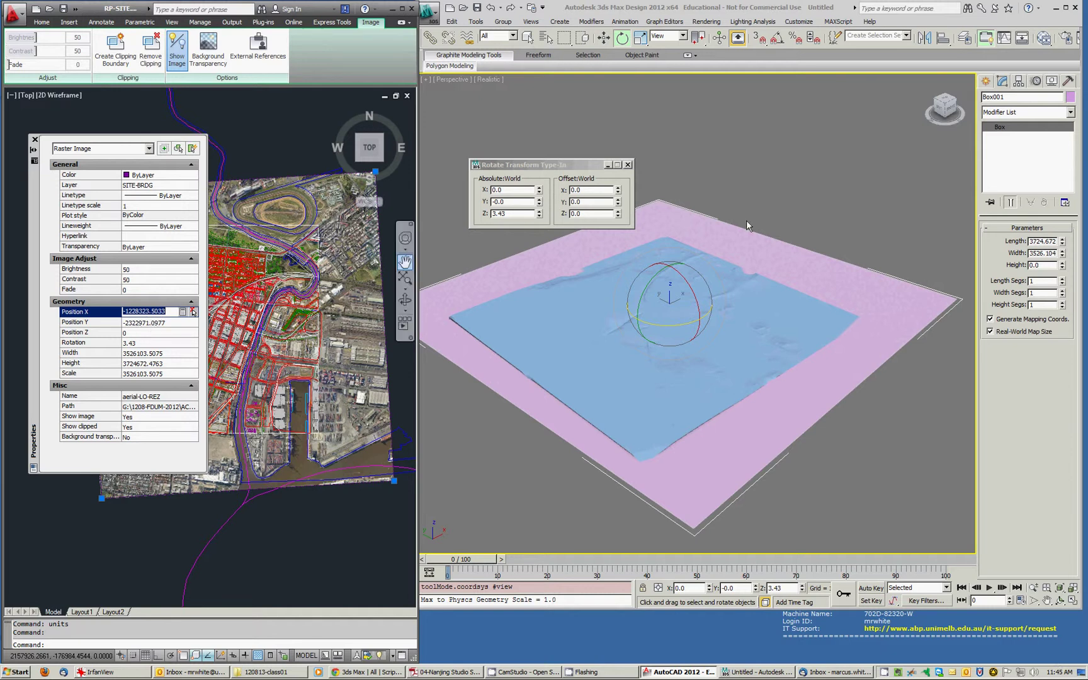
{"action": "left_click", "coordinate": [603, 38]}
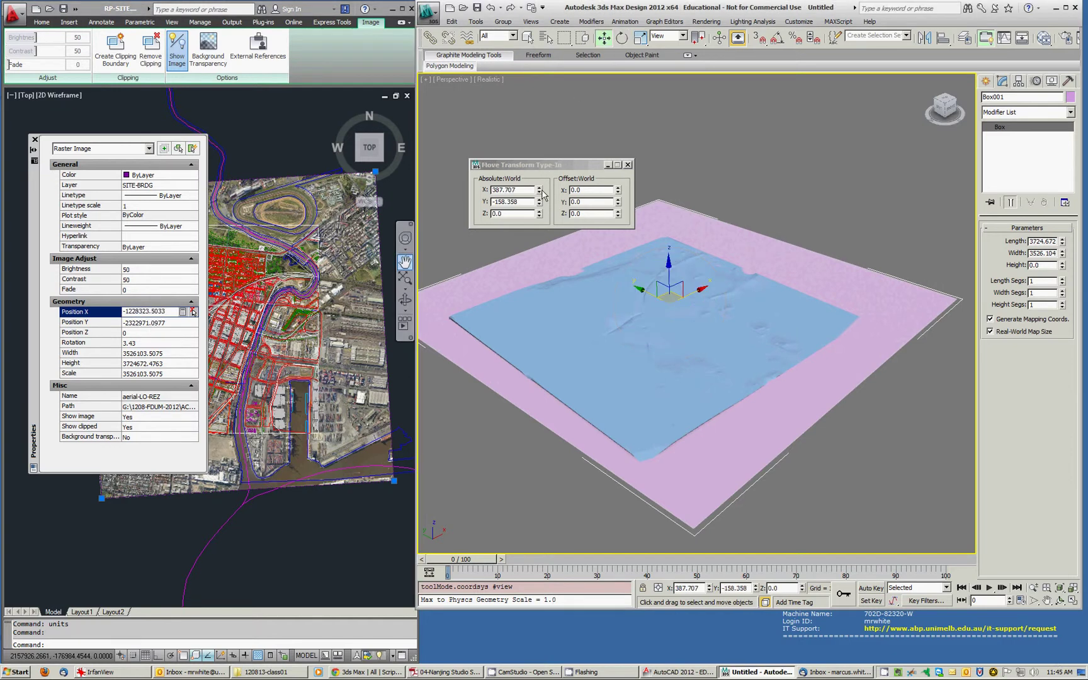
{"action": "left_click_drag", "start_coordinate": [524, 189], "coordinate": [462, 187]}
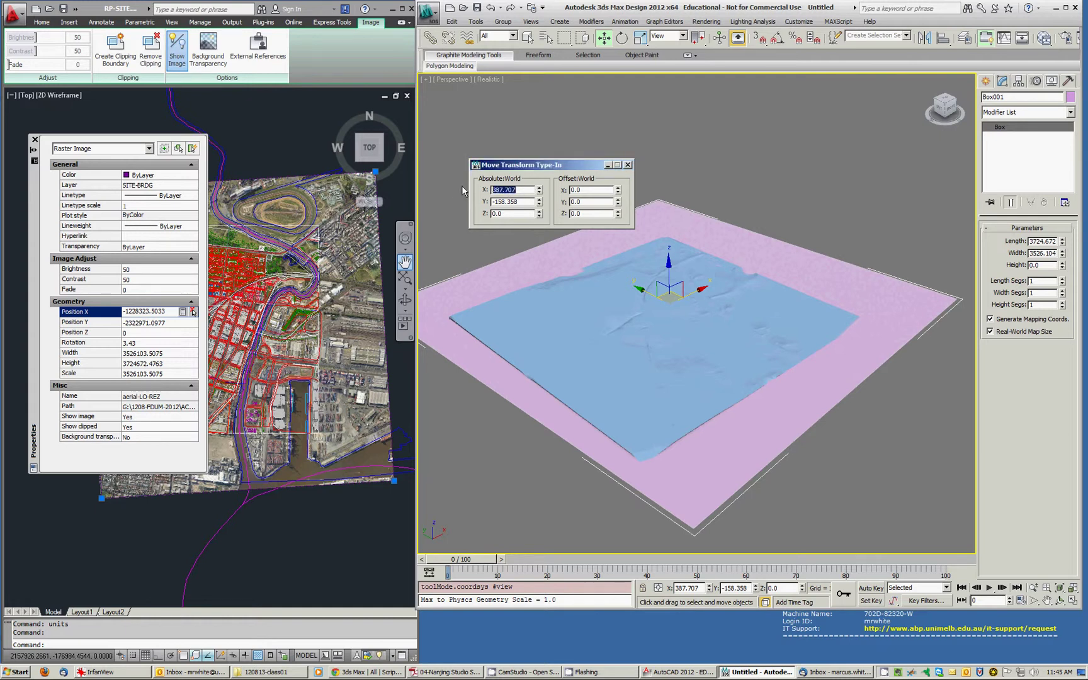
{"action": "key", "text": "ctrl+v"}
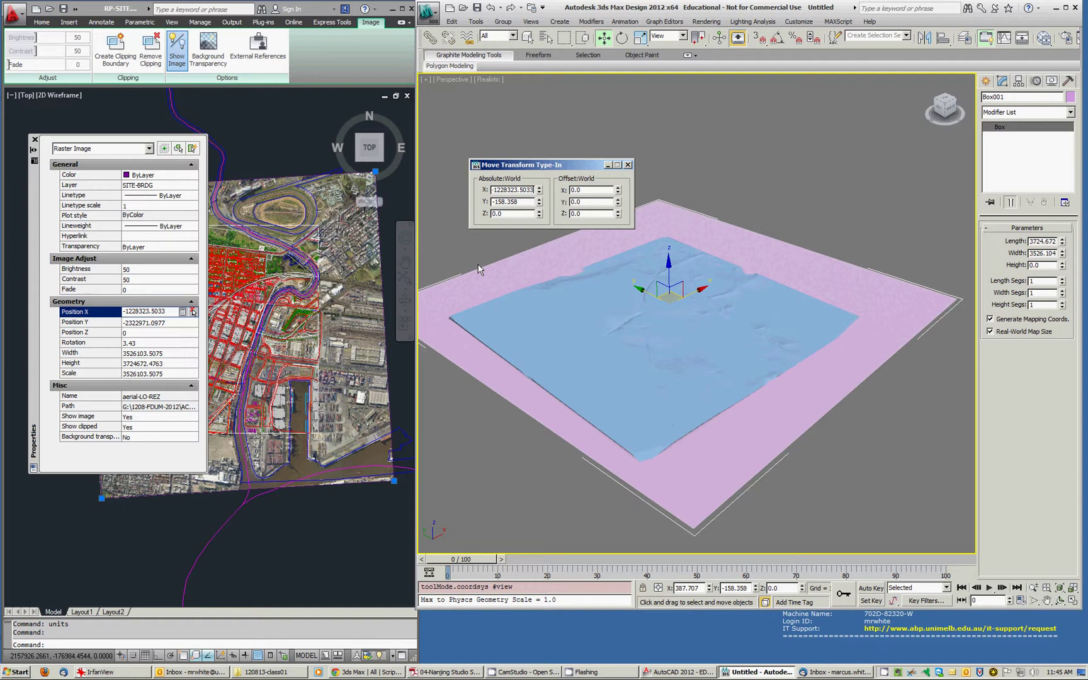
{"action": "type", "text": "mm"}
{"action": "key", "text": "Return"}
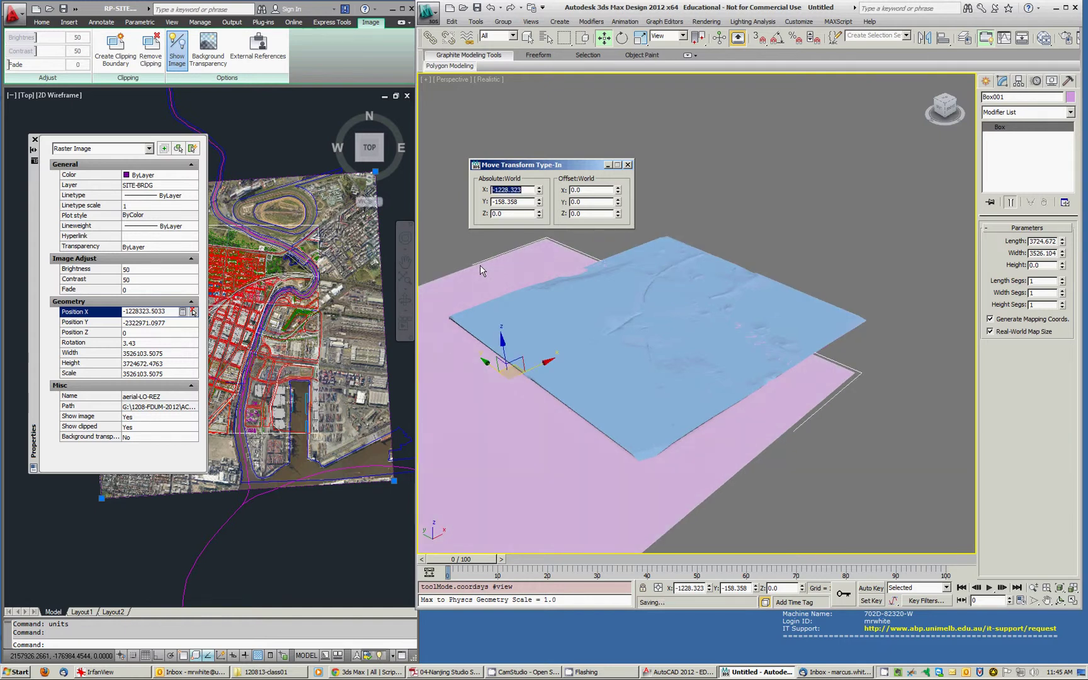
Copy the aerial image's Y position from AutoCAD and move the box to absolute world Y -2322971.0977mm
{"action": "left_click", "coordinate": [167, 323]}
{"action": "key", "text": "ctrl+c"}
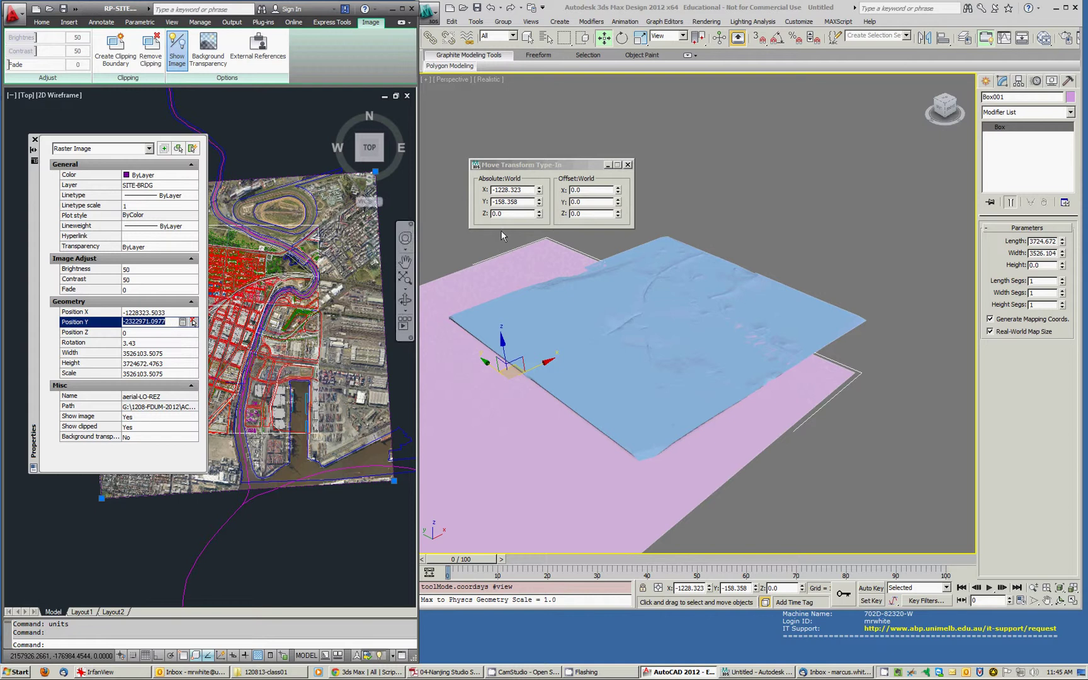
{"action": "double_click", "coordinate": [529, 204]}
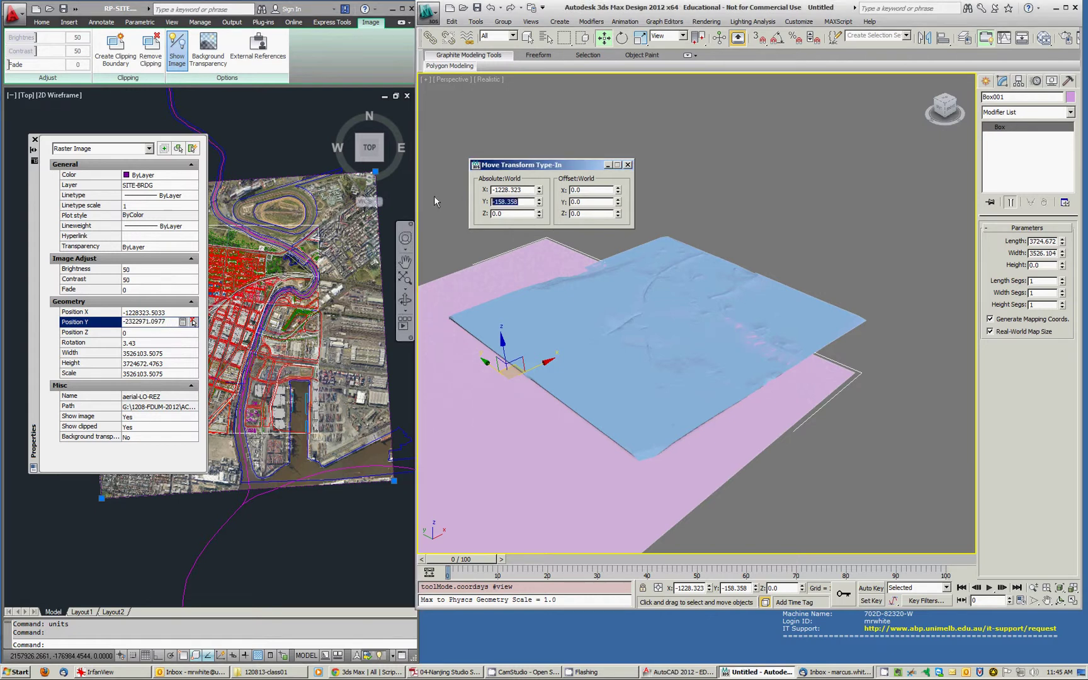
{"action": "key", "text": "ctrl+v"}
{"action": "key", "text": "Return"}
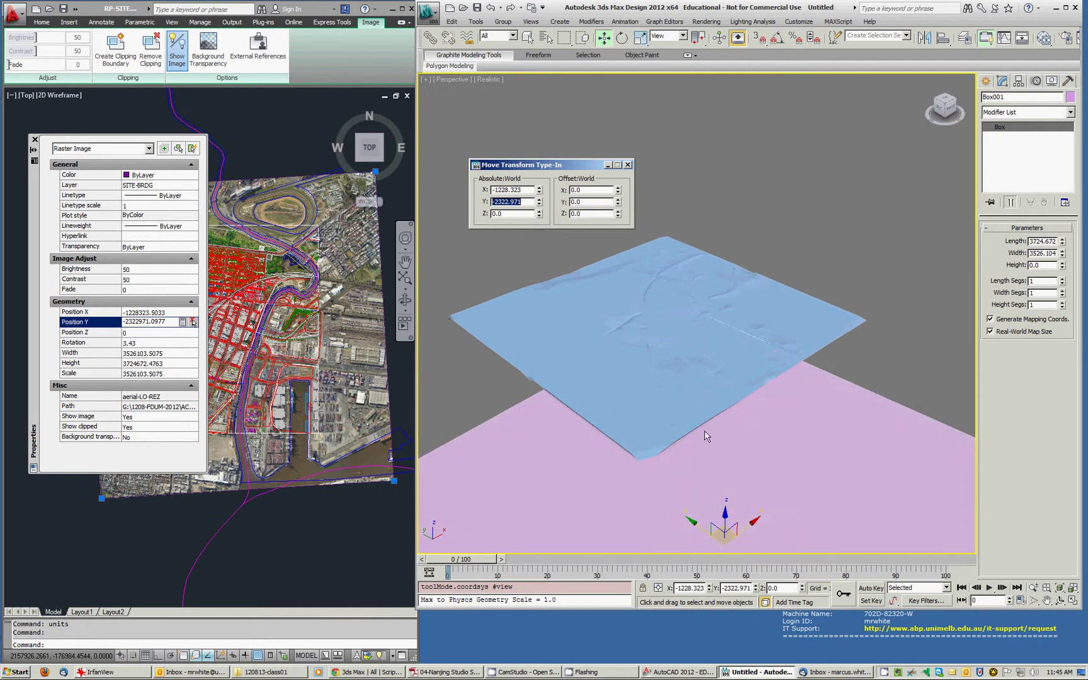
{"action": "scroll", "coordinate": [757, 342], "scroll_direction": "down", "scroll_amount": 3}
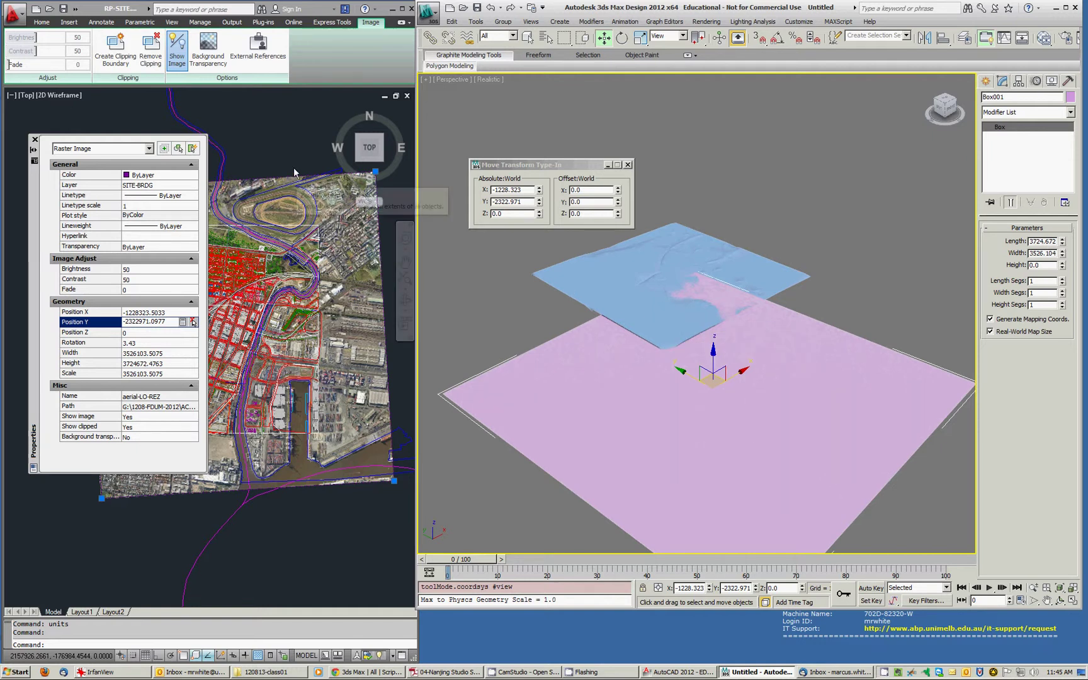
Trace the aerial image's outline in AutoCAD with a closed polyline, using object snap to pick its four corners
{"action": "left_click", "coordinate": [254, 165]}
{"action": "scroll", "coordinate": [254, 165], "scroll_direction": "down", "scroll_amount": 1}
{"action": "mouse_move", "coordinate": [255, 165]}
{"action": "middle_mouse_down"}
{"action": "mouse_move", "coordinate": [292, 192]}
{"action": "mouse_move", "coordinate": [318, 180]}
{"action": "middle_mouse_up"}
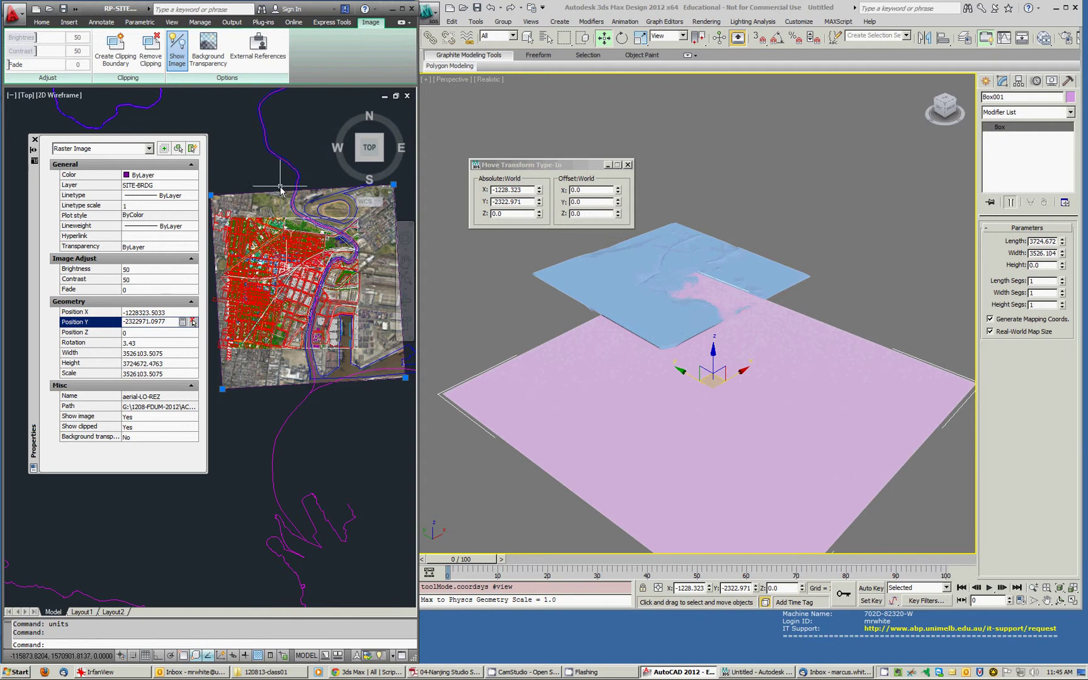
{"action": "key", "text": "Return"}
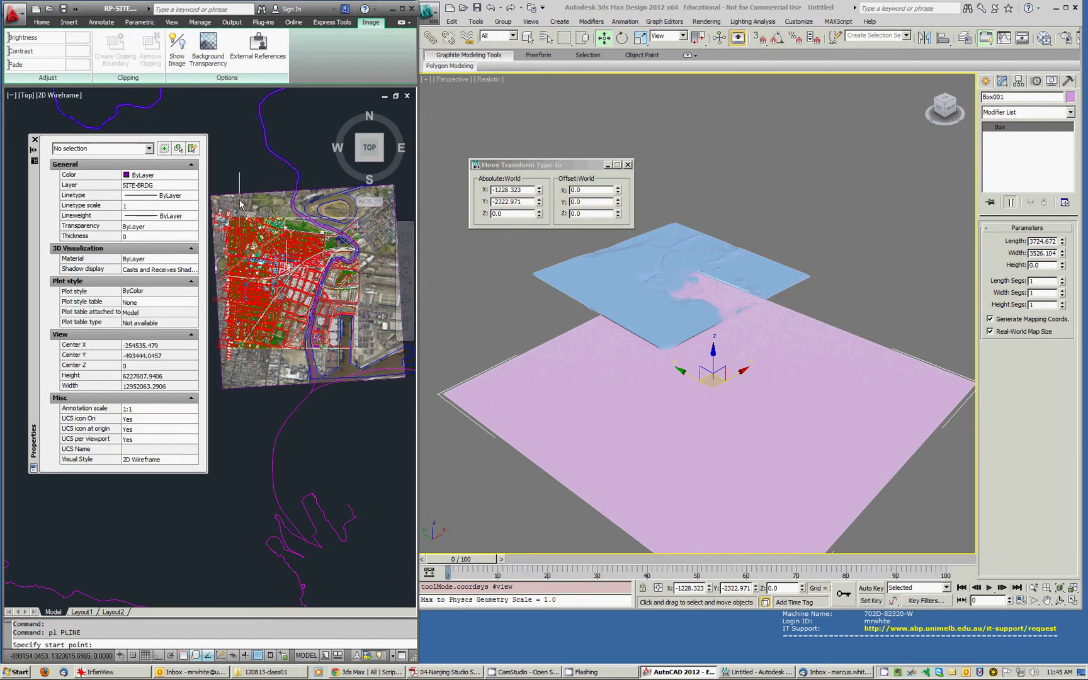
{"action": "middle_click_drag", "start_coordinate": [241, 204], "coordinate": [285, 228]}
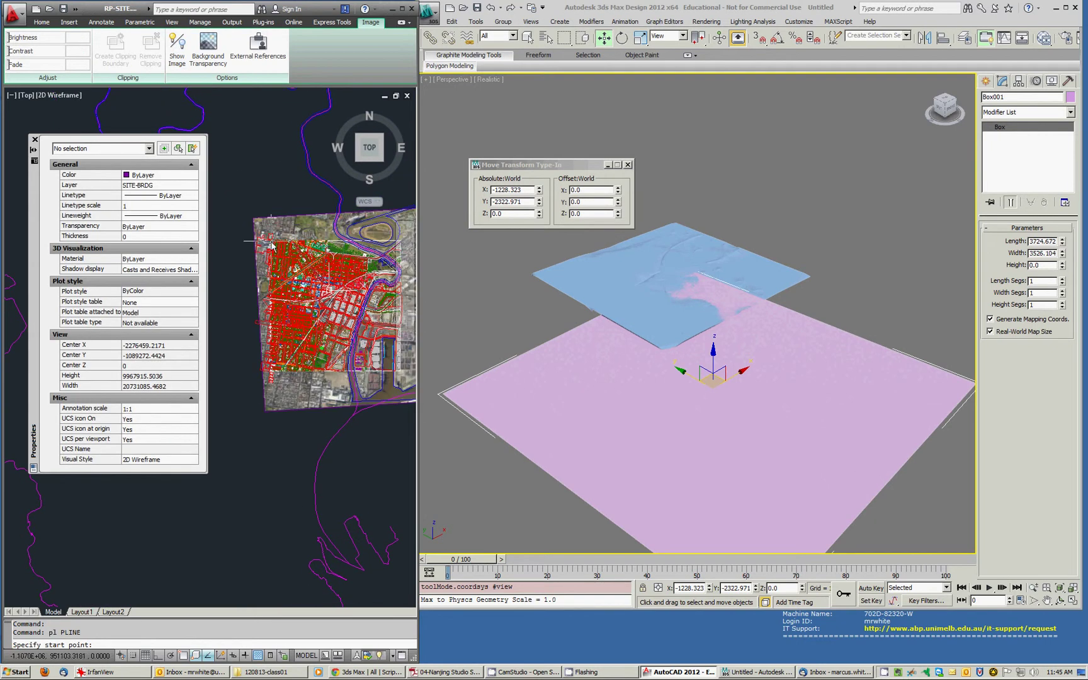
{"action": "key", "text": "F3"}
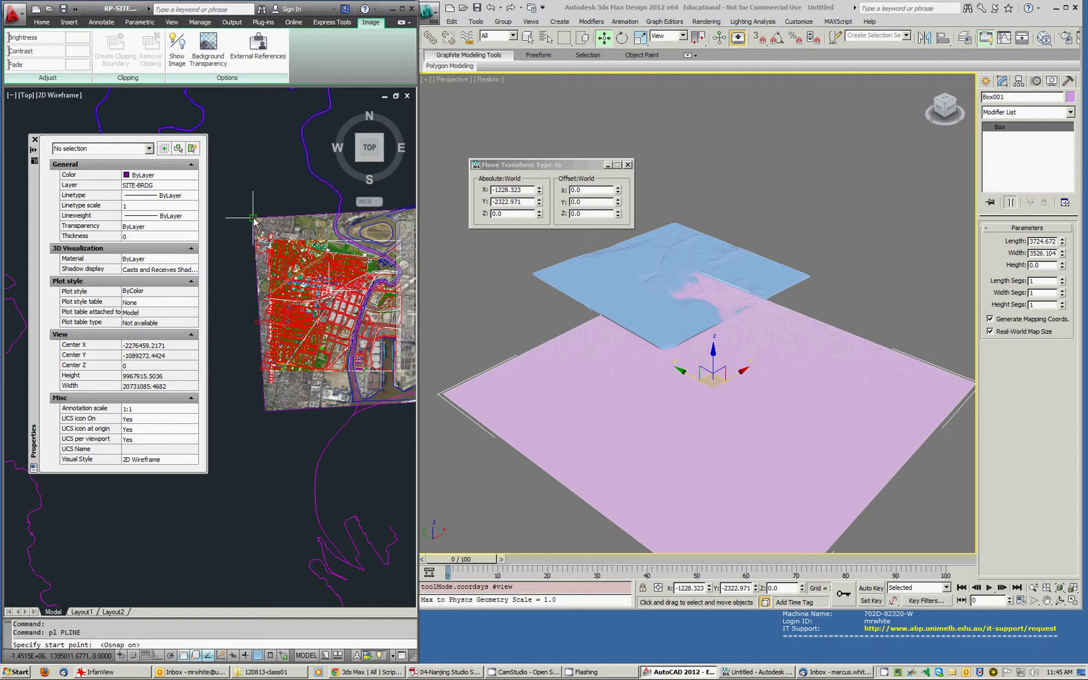
{"action": "left_click", "coordinate": [254, 218]}
{"action": "left_click", "coordinate": [267, 411]}
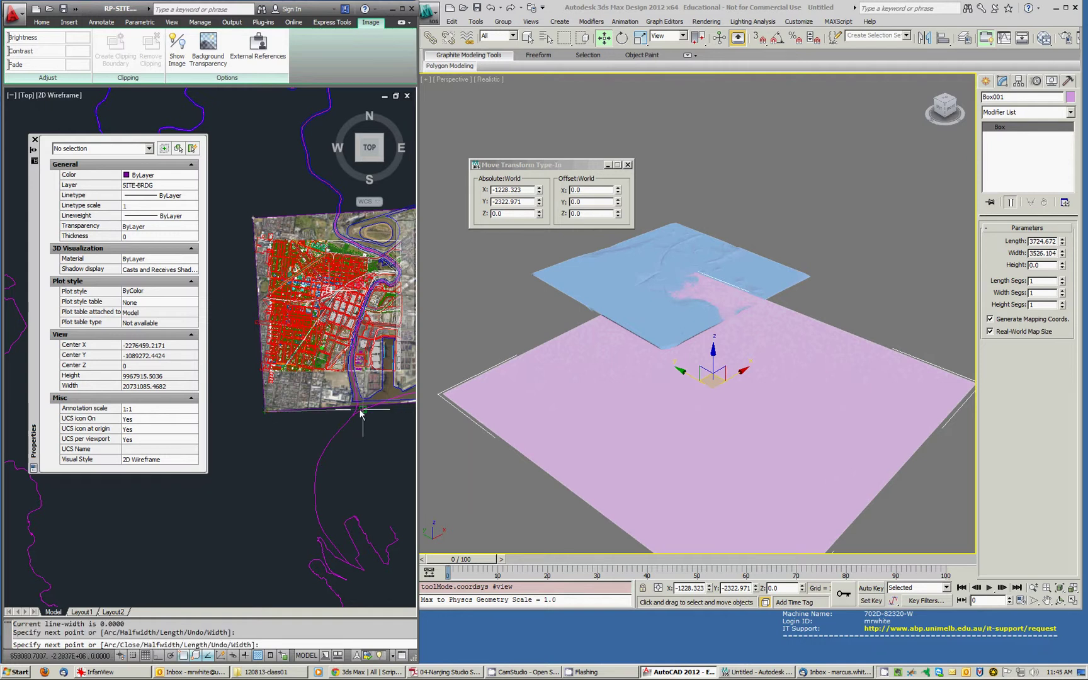
{"action": "middle_click_drag", "start_coordinate": [340, 409], "coordinate": [224, 419]}
{"action": "left_click", "coordinate": [330, 409]}
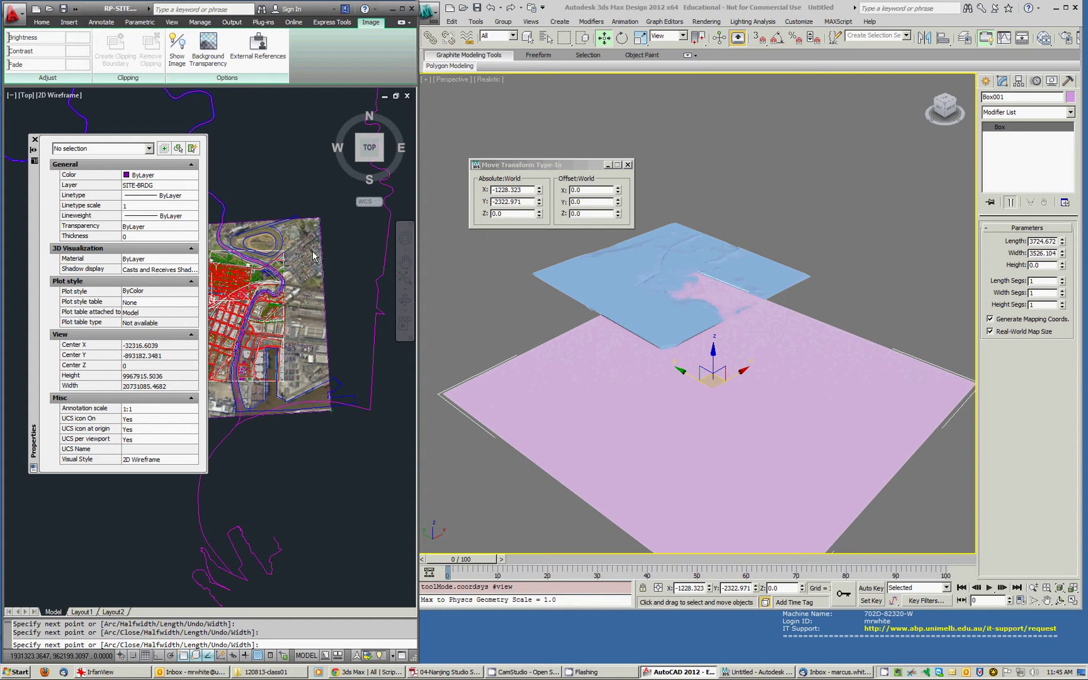
{"action": "left_click", "coordinate": [320, 217]}
{"action": "scroll", "coordinate": [276, 219], "scroll_direction": "down", "scroll_amount": 1}
{"action": "mouse_move", "coordinate": [276, 219]}
{"action": "middle_mouse_down"}
{"action": "mouse_move", "coordinate": [276, 257]}
{"action": "mouse_move", "coordinate": [348, 241]}
{"action": "middle_mouse_up"}
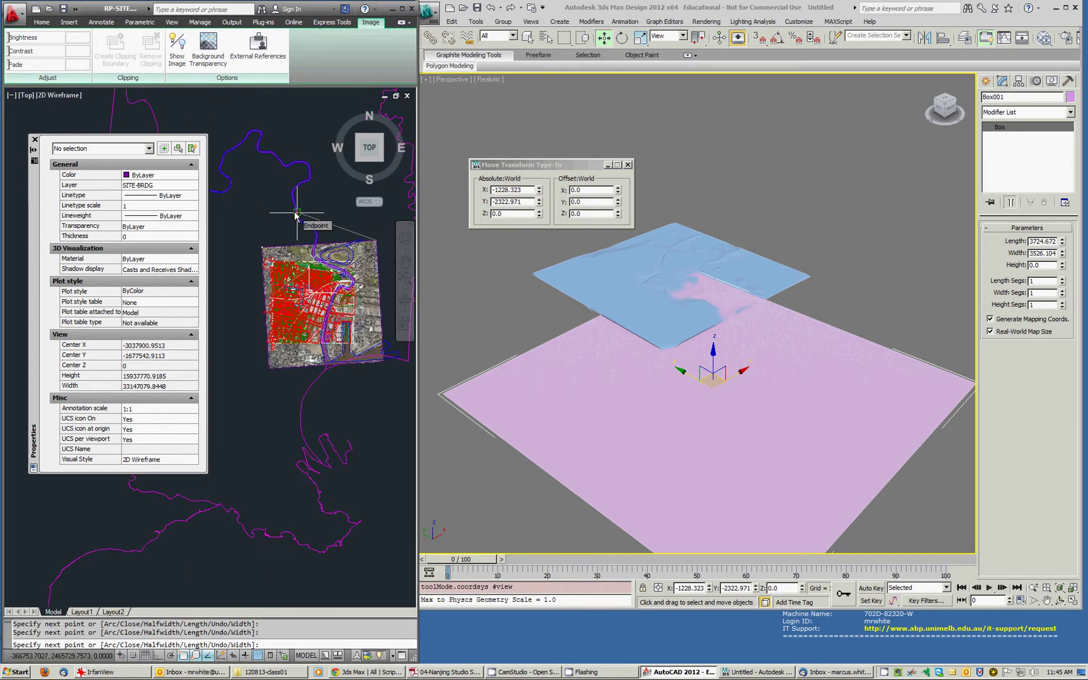
{"action": "type", "text": "c"}
{"action": "key", "text": "Return"}
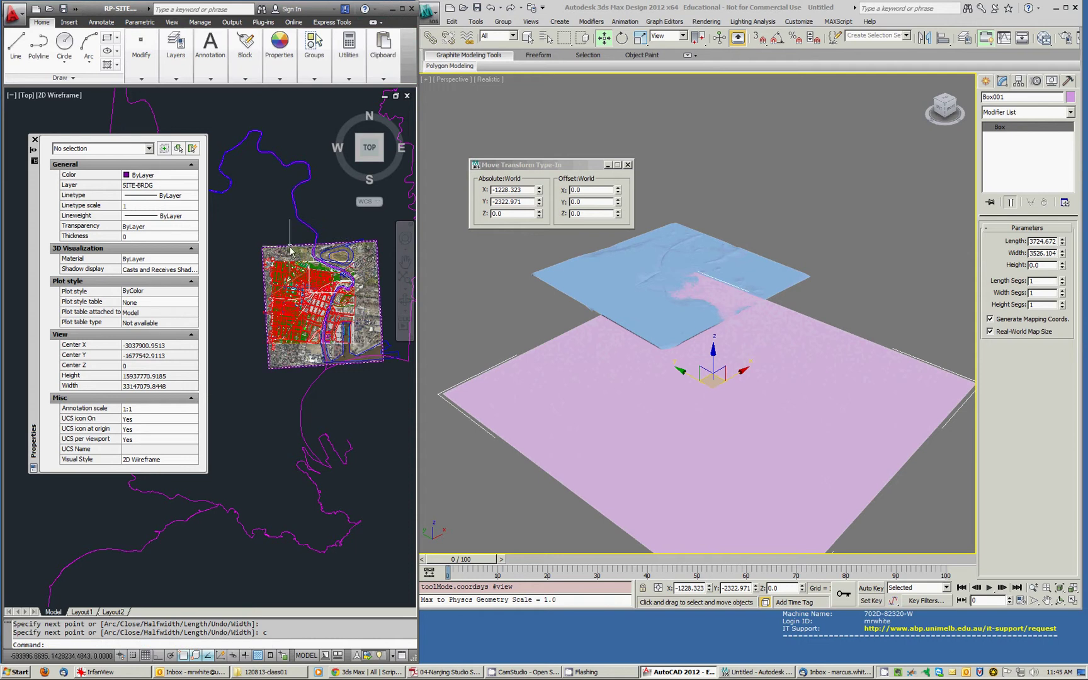
Write the outline polyline out as a block to C:\temp\x-crud.dwg, replacing the existing file
{"action": "left_click", "coordinate": [281, 243]}
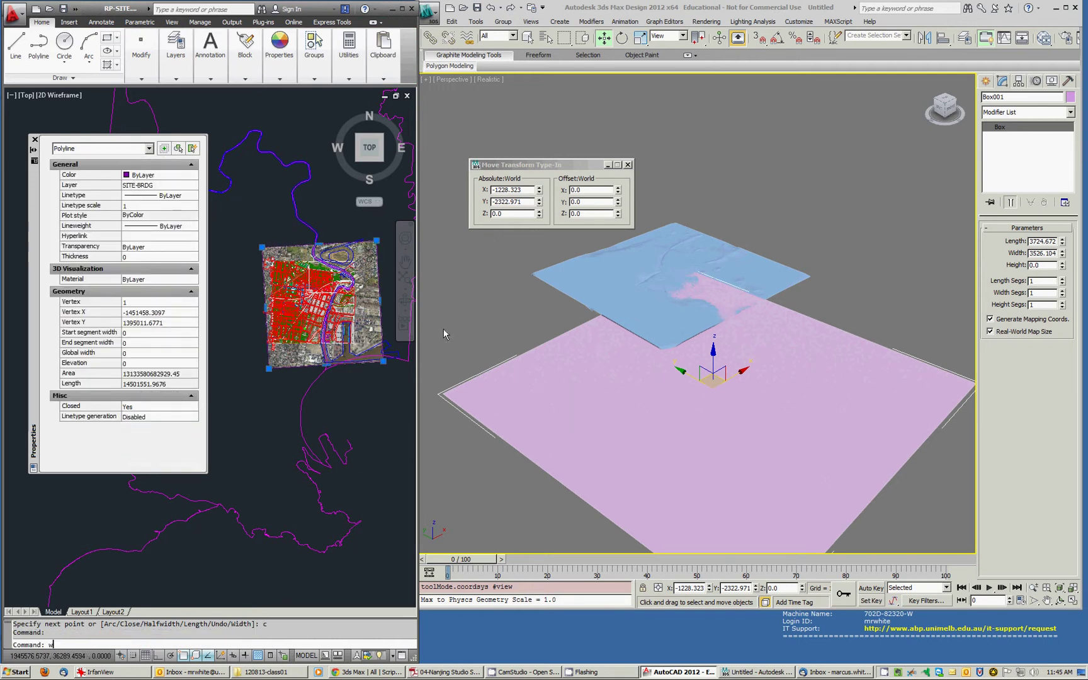
{"action": "key", "text": "Return"}
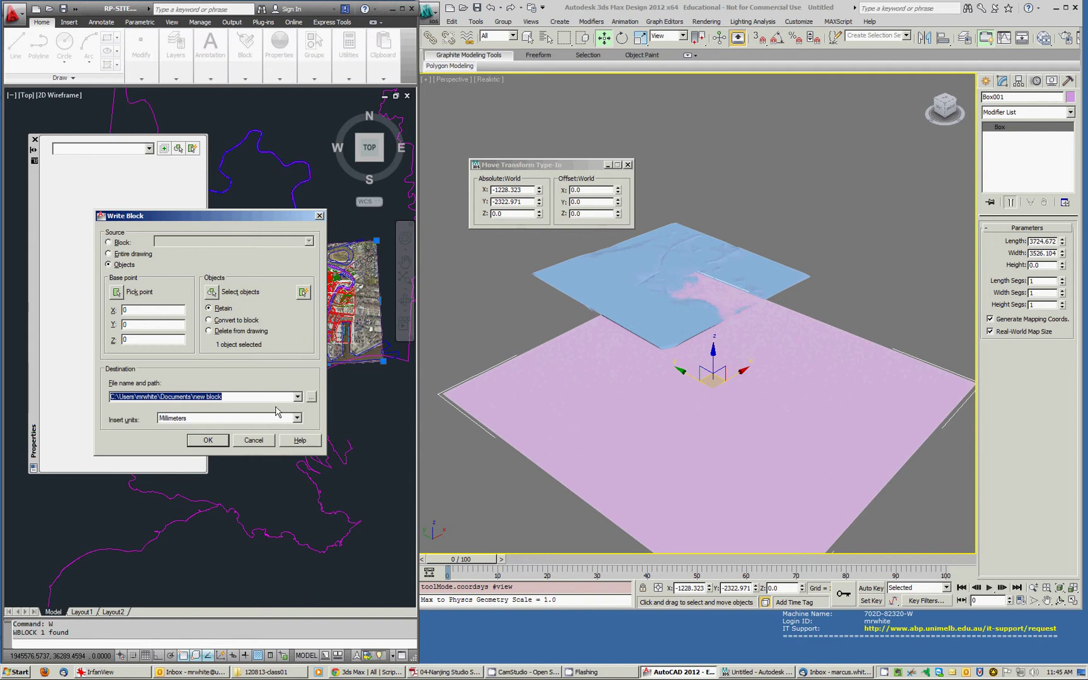
{"action": "left_click", "coordinate": [311, 397]}
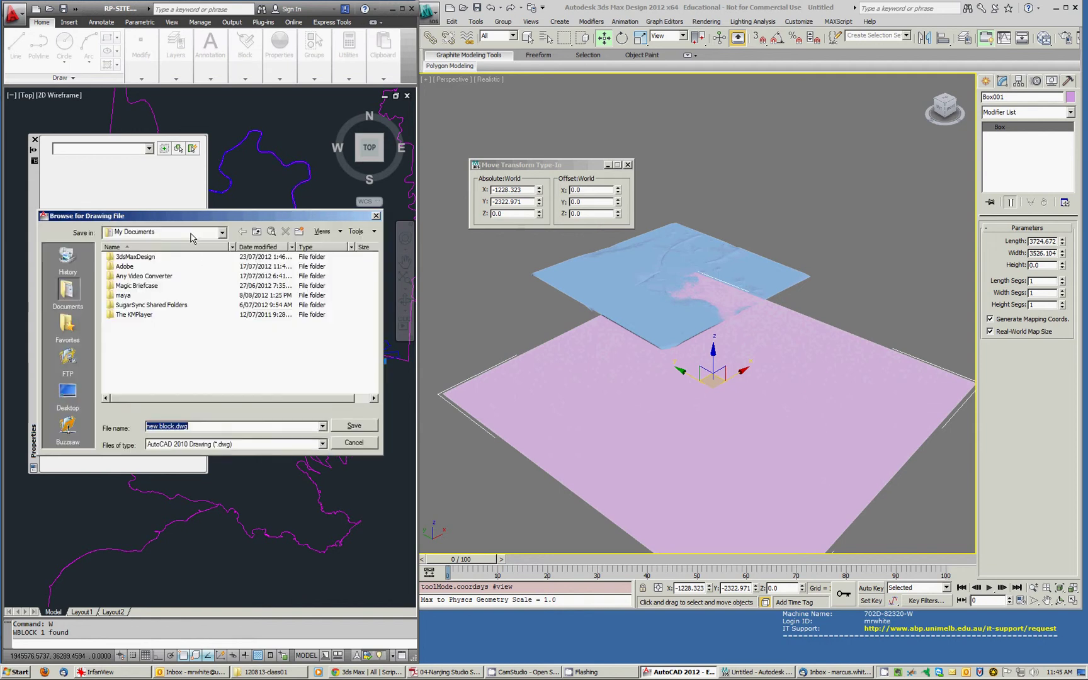
{"action": "left_click", "coordinate": [192, 234]}
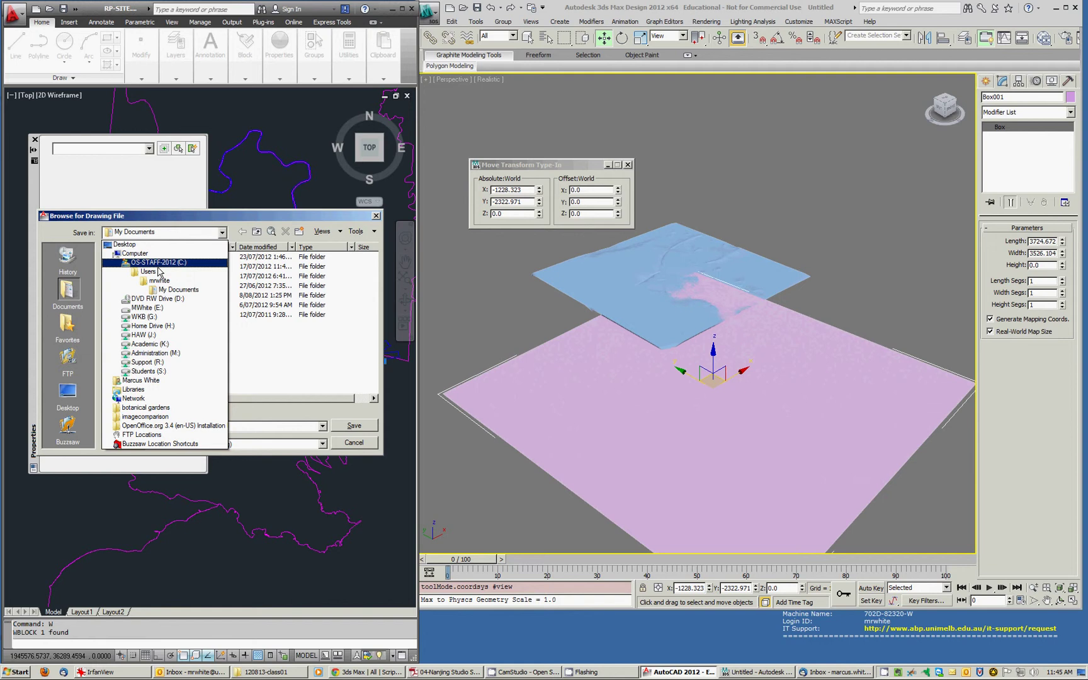
{"action": "left_click", "coordinate": [157, 263]}
{"action": "double_click", "coordinate": [124, 324]}
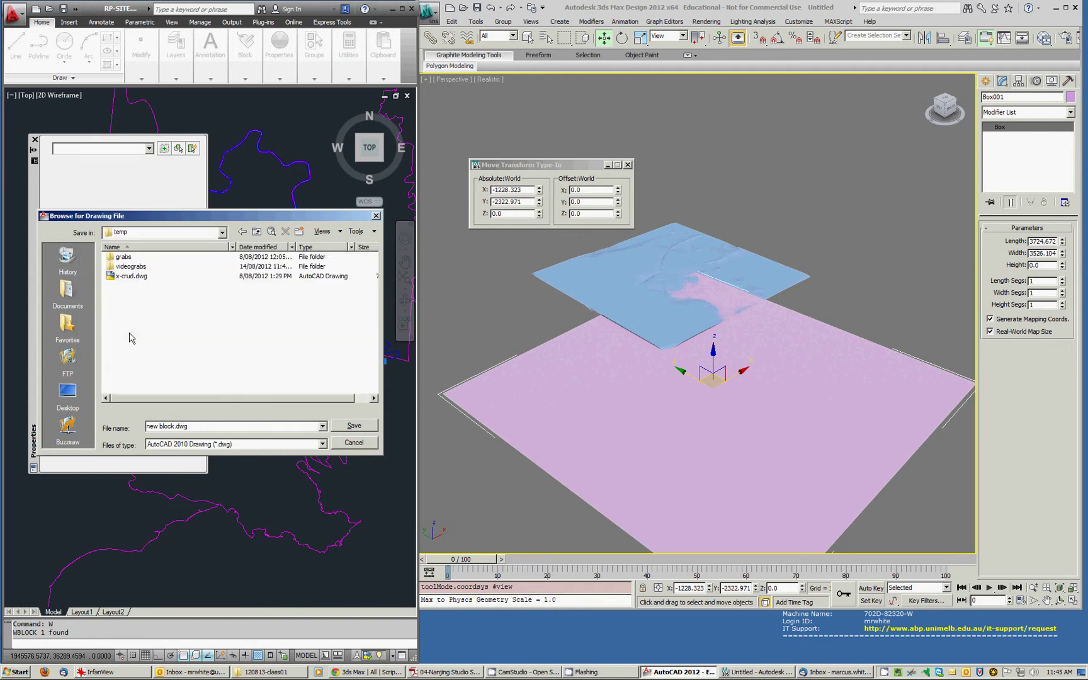
{"action": "left_click", "coordinate": [132, 276]}
{"action": "left_click", "coordinate": [340, 424]}
{"action": "left_click", "coordinate": [208, 442]}
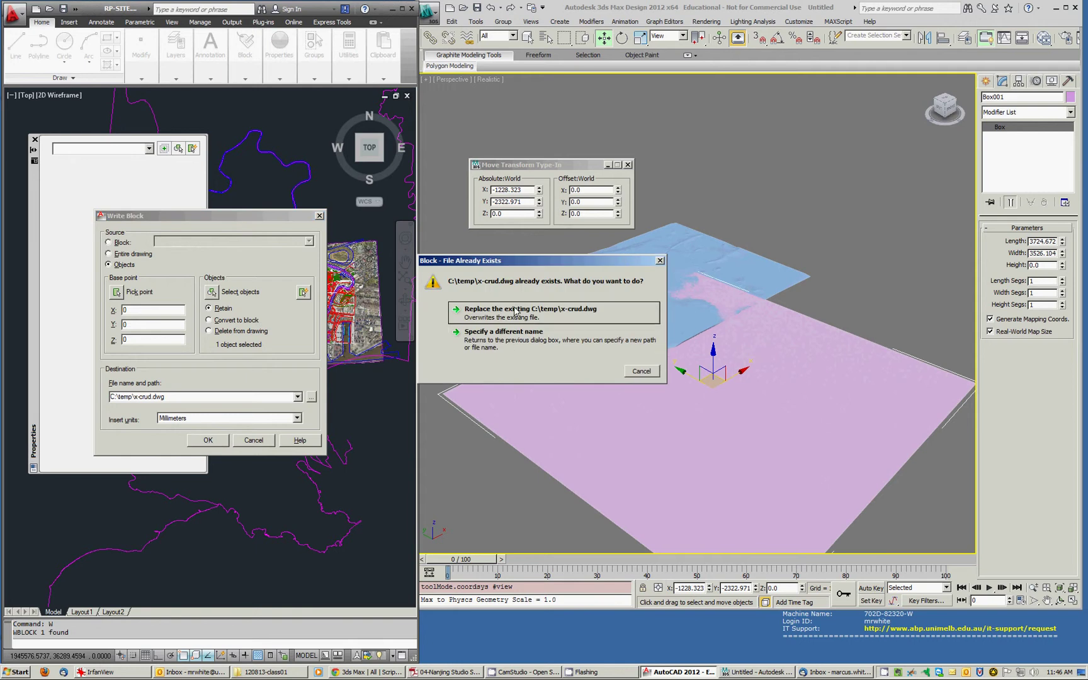
{"action": "left_click", "coordinate": [514, 309]}
Switch to 3ds Max and import C:\temp\x-crud.dwg with millimeters as incoming file units and rescaling enabled
{"action": "left_click", "coordinate": [515, 287]}
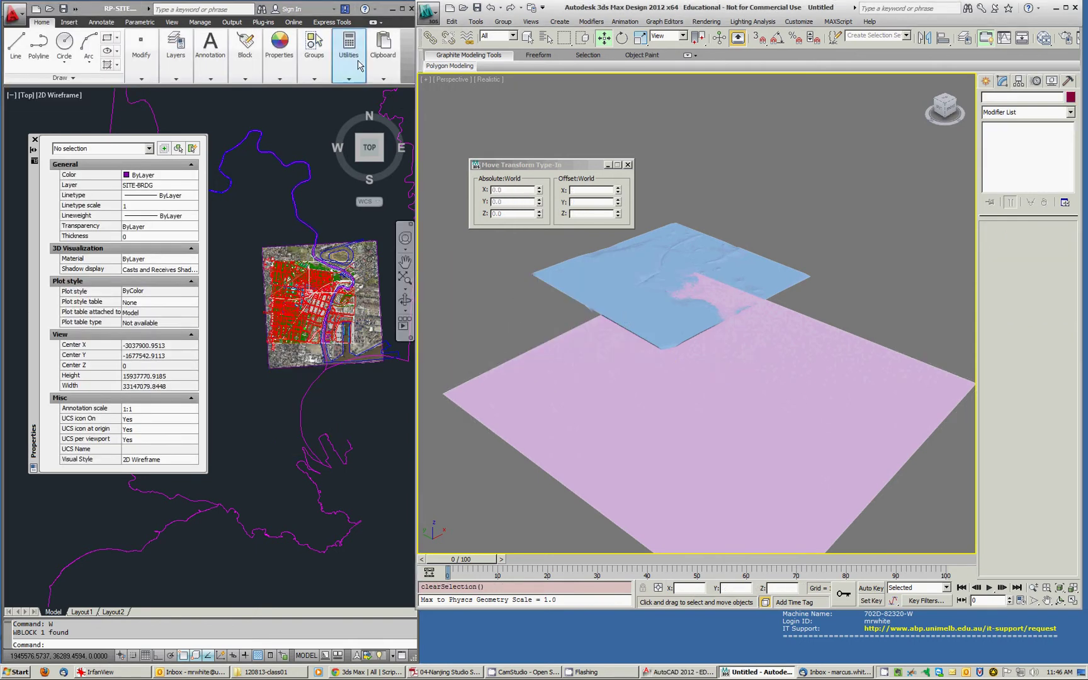
{"action": "left_click", "coordinate": [428, 11]}
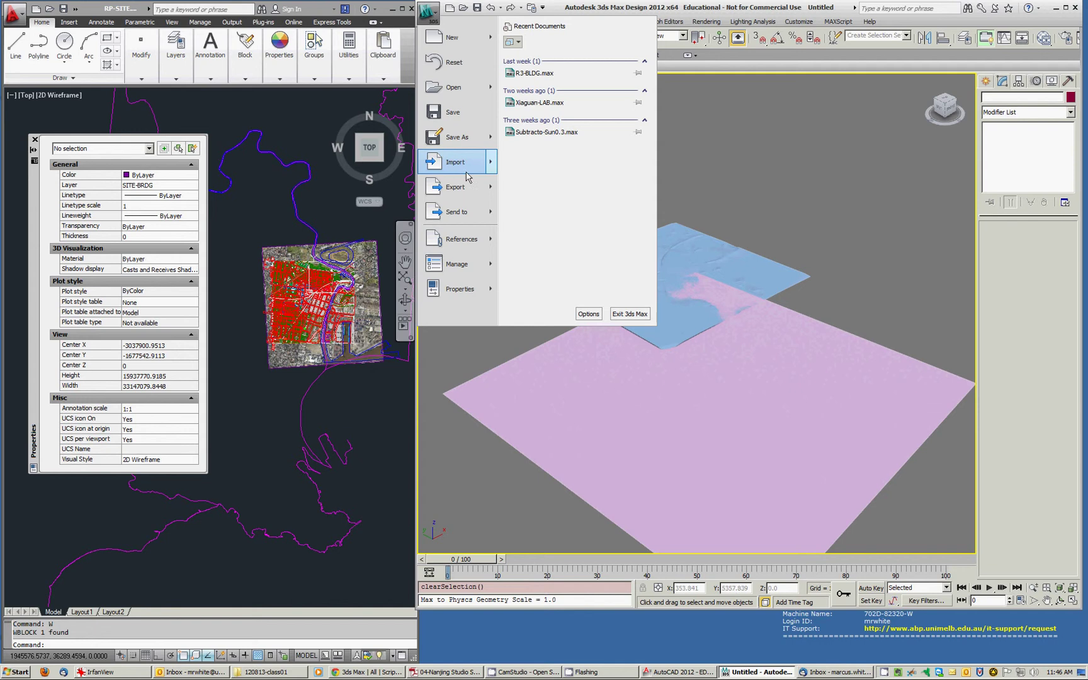
{"action": "mouse_move", "coordinate": [488, 163]}
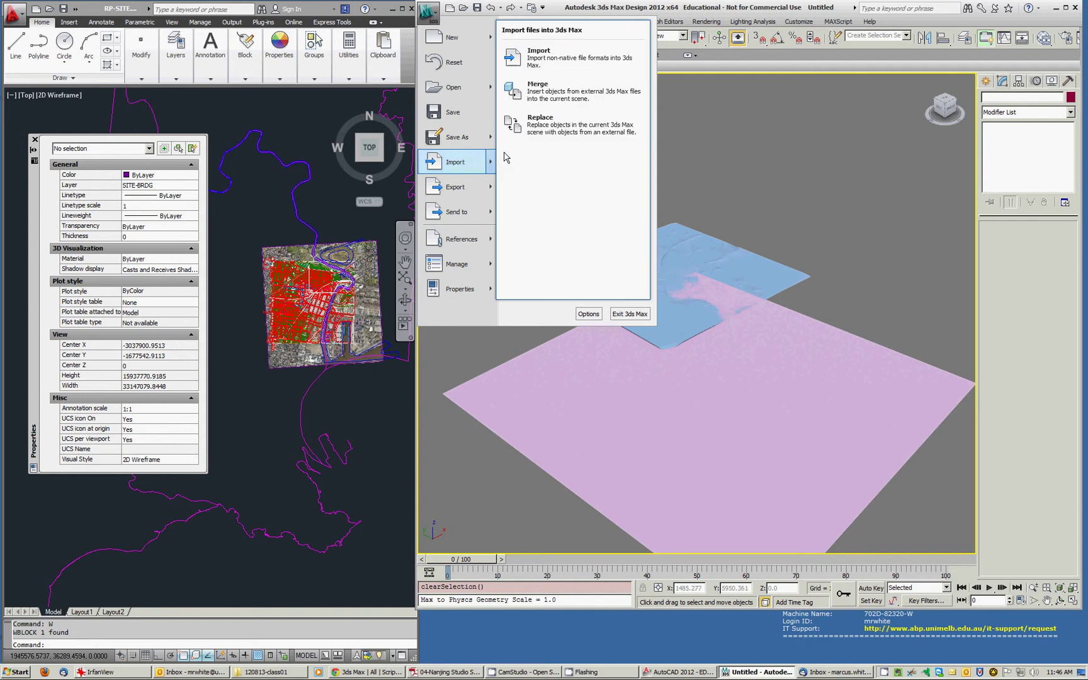
{"action": "left_click", "coordinate": [535, 57]}
{"action": "left_click", "coordinate": [459, 25]}
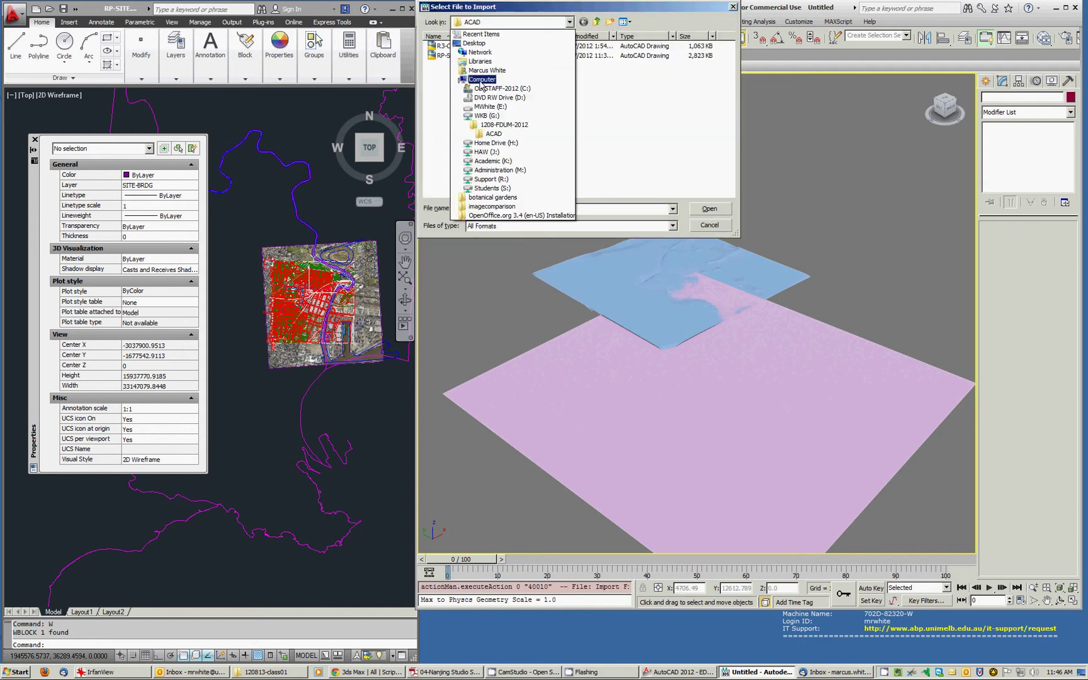
{"action": "left_click", "coordinate": [484, 88]}
{"action": "double_click", "coordinate": [444, 124]}
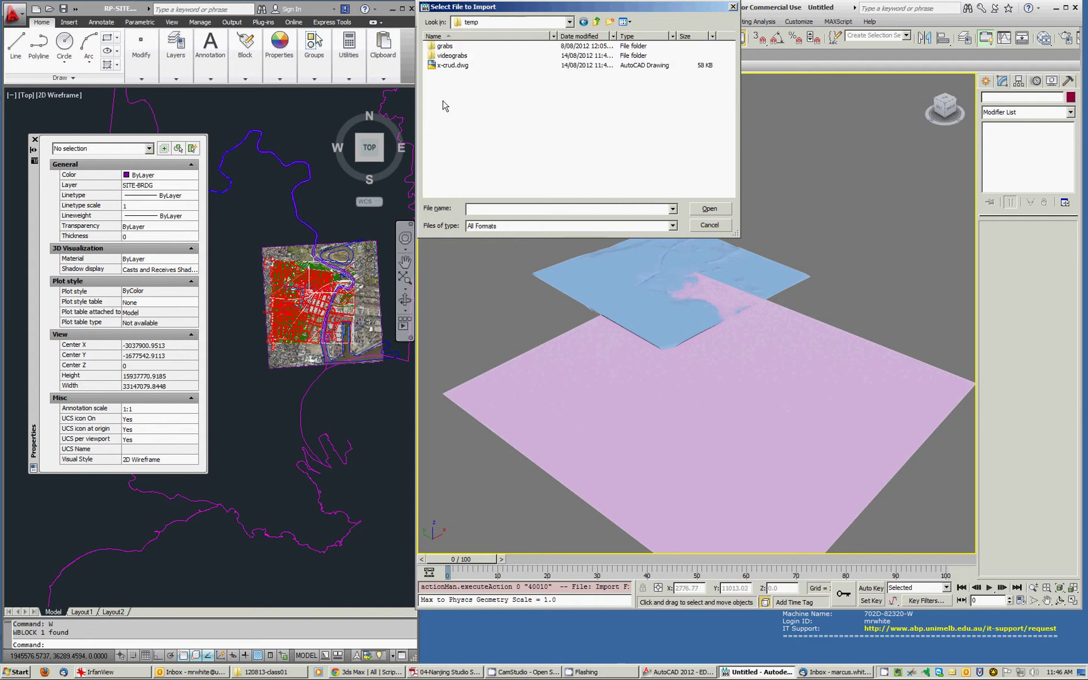
{"action": "left_click", "coordinate": [444, 65]}
{"action": "left_click", "coordinate": [700, 208]}
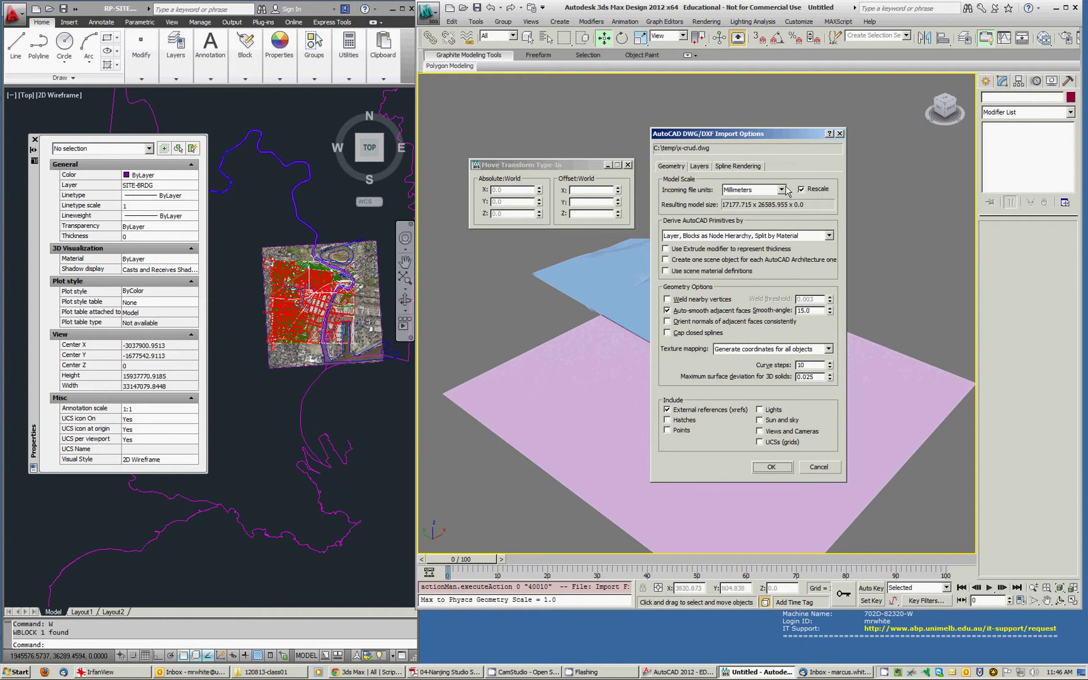
{"action": "left_click", "coordinate": [771, 467]}
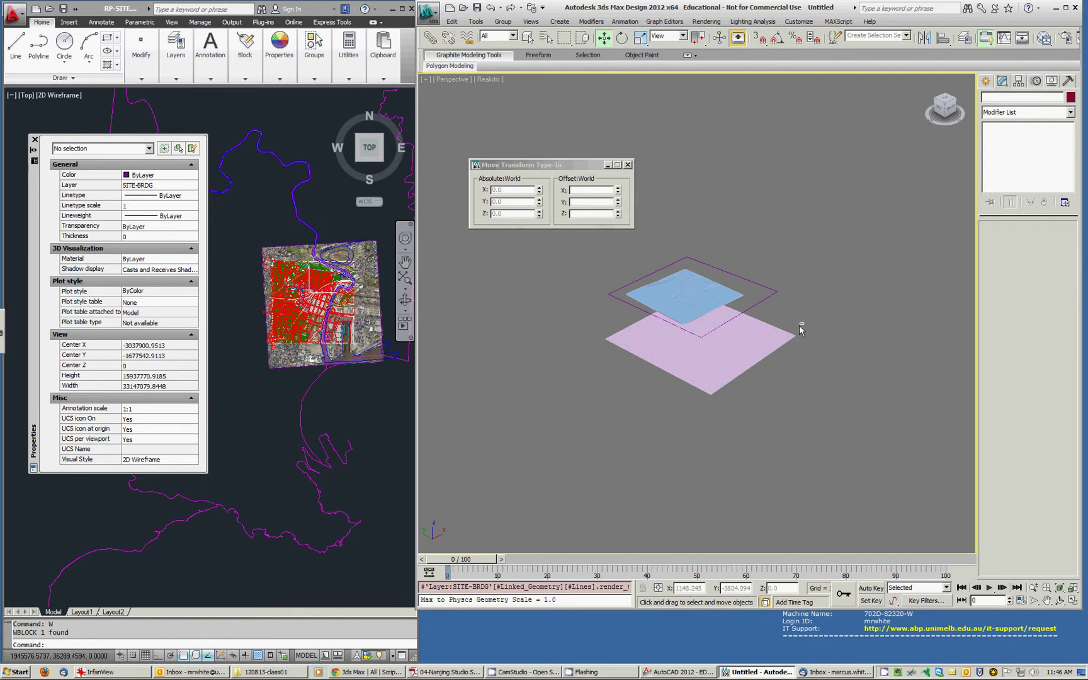
Select the box for moving and enable 3D snapping to vertices, endpoints and midpoints, with grid point snapping off
{"action": "left_click_drag", "start_coordinate": [801, 324], "coordinate": [750, 371]}
{"action": "key", "text": "z"}
{"action": "key", "text": "ctrl+r"}
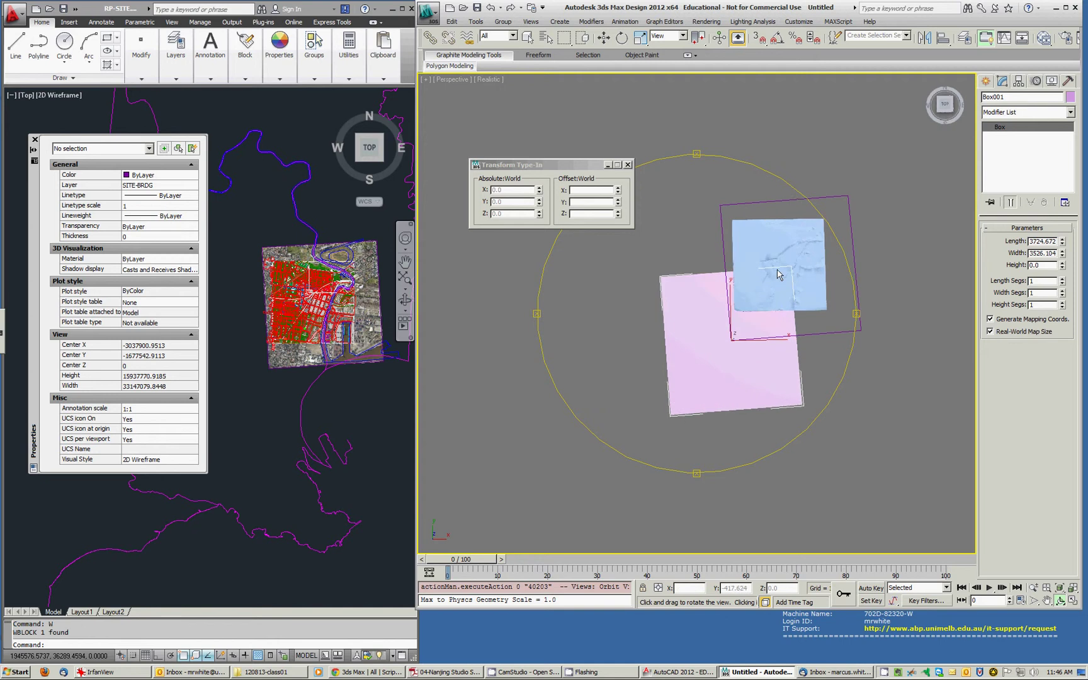
{"action": "left_click_drag", "start_coordinate": [777, 275], "coordinate": [632, 354]}
{"action": "left_click", "coordinate": [608, 39]}
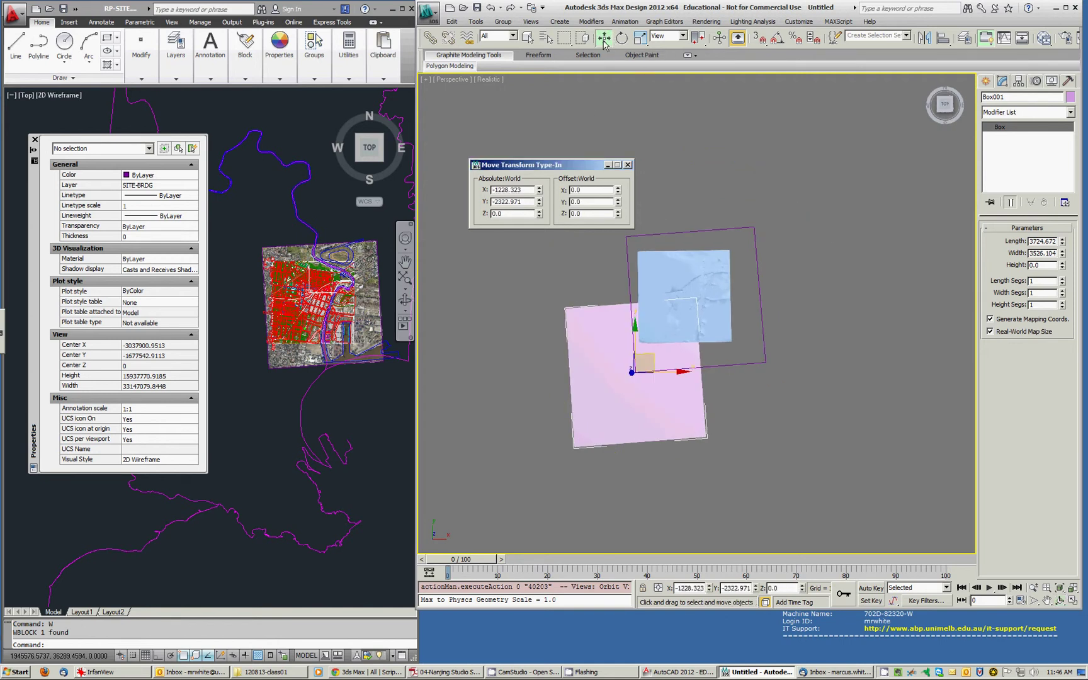
{"action": "left_click", "coordinate": [762, 40]}
{"action": "right_click", "coordinate": [762, 40]}
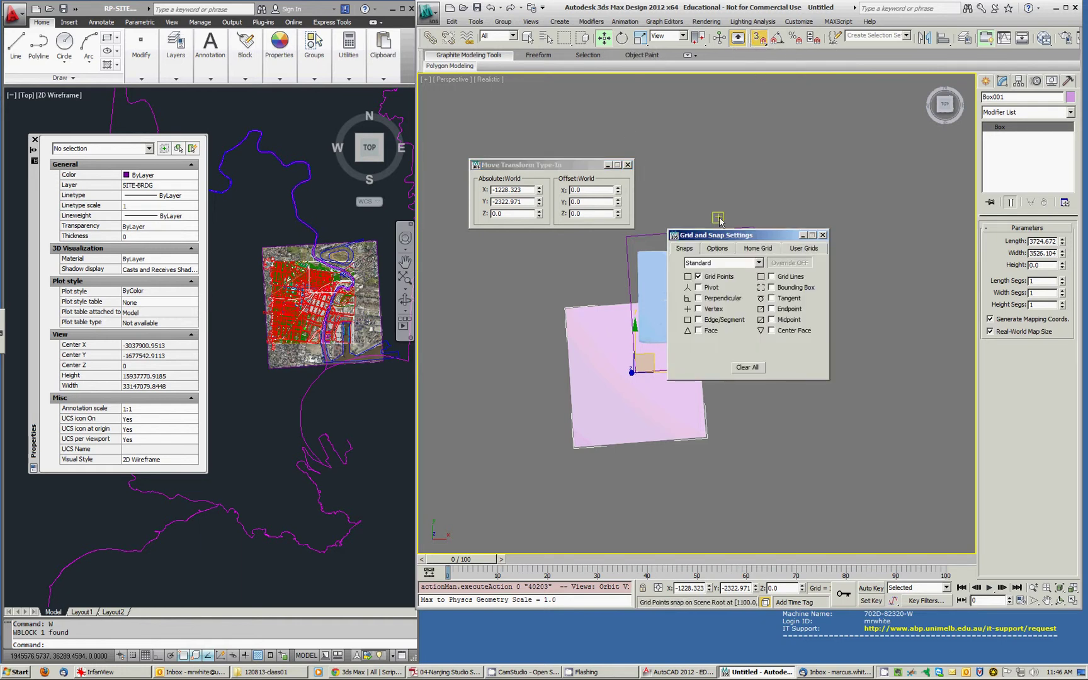
{"action": "left_click", "coordinate": [697, 277]}
{"action": "left_click", "coordinate": [698, 309]}
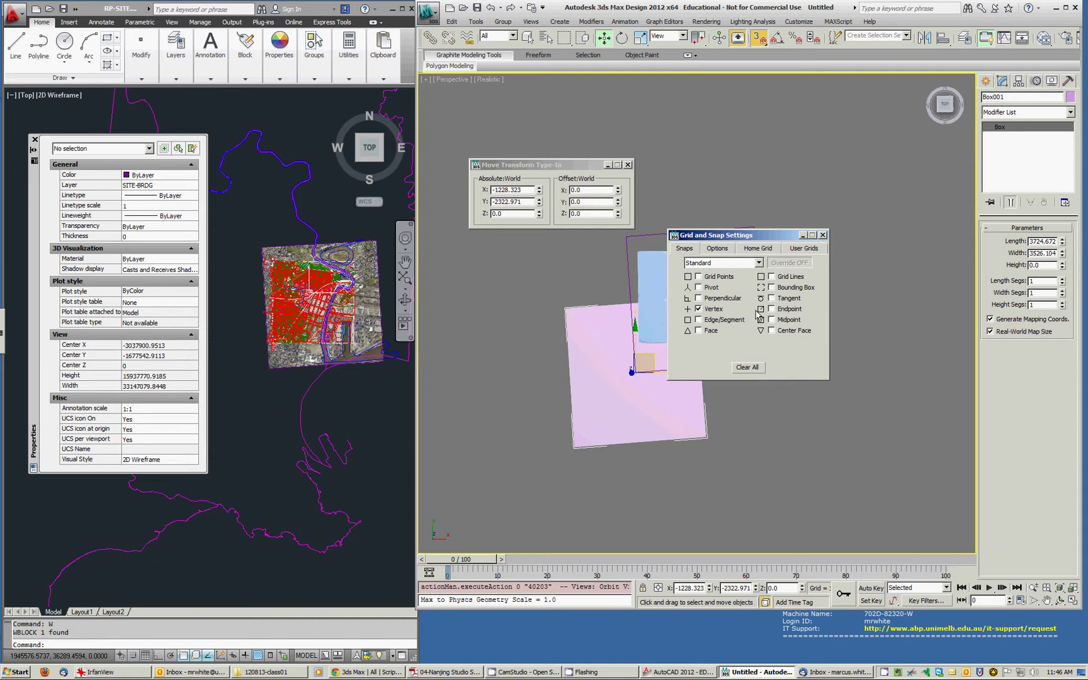
{"action": "left_click", "coordinate": [771, 309]}
{"action": "left_click", "coordinate": [771, 319]}
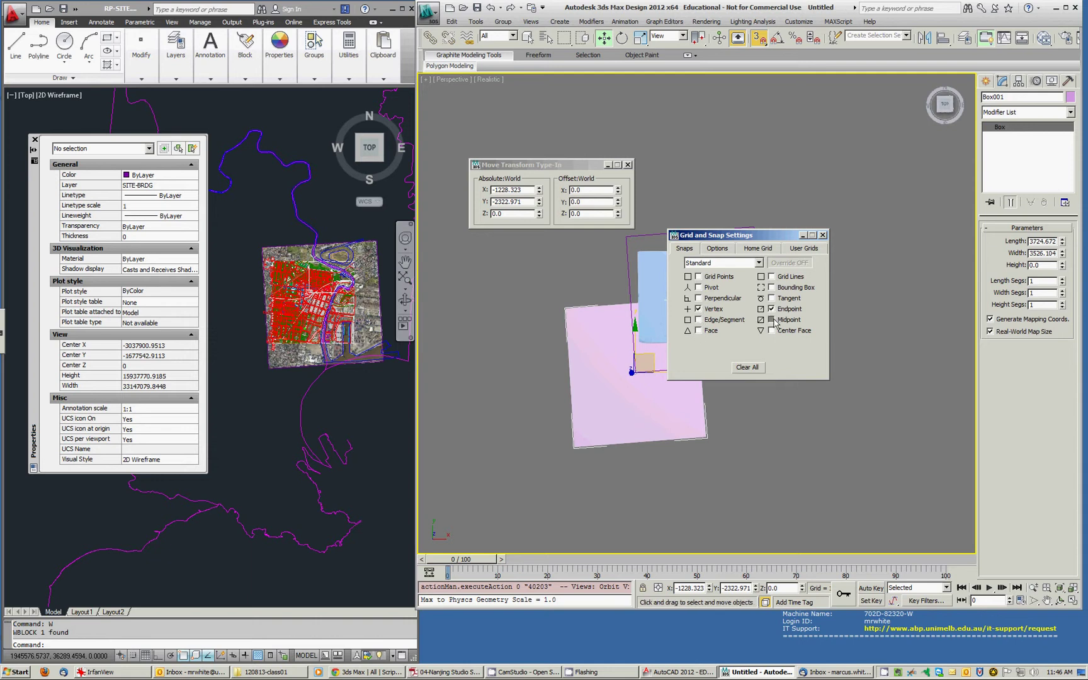
{"action": "left_click", "coordinate": [823, 237]}
Move the box by its lower-left corner onto the matching corner of the imported outline, then close the Move Transform Type-In
{"action": "middle_click_drag", "start_coordinate": [641, 368], "coordinate": [671, 349]}
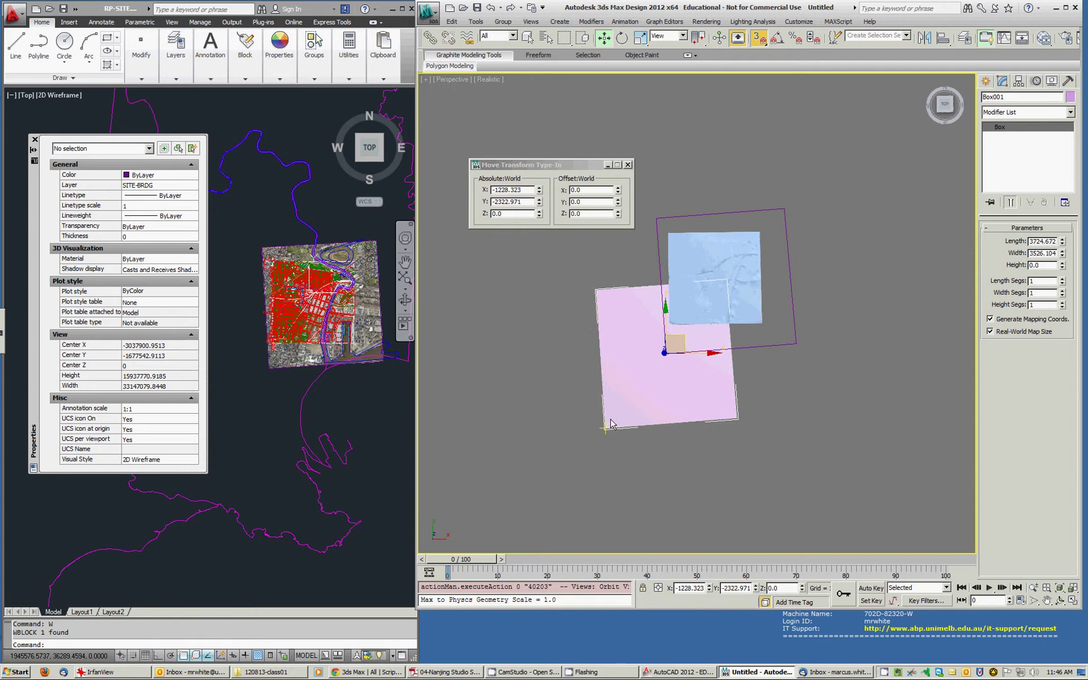
{"action": "left_click_drag", "start_coordinate": [610, 423], "coordinate": [666, 356]}
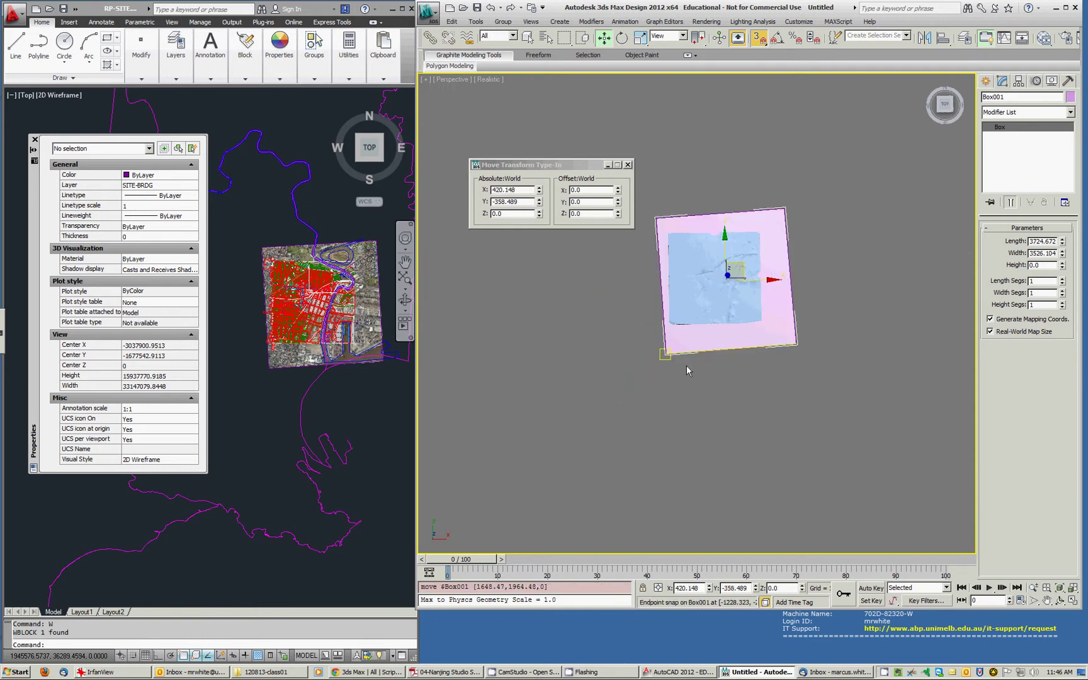
{"action": "key", "text": "z"}
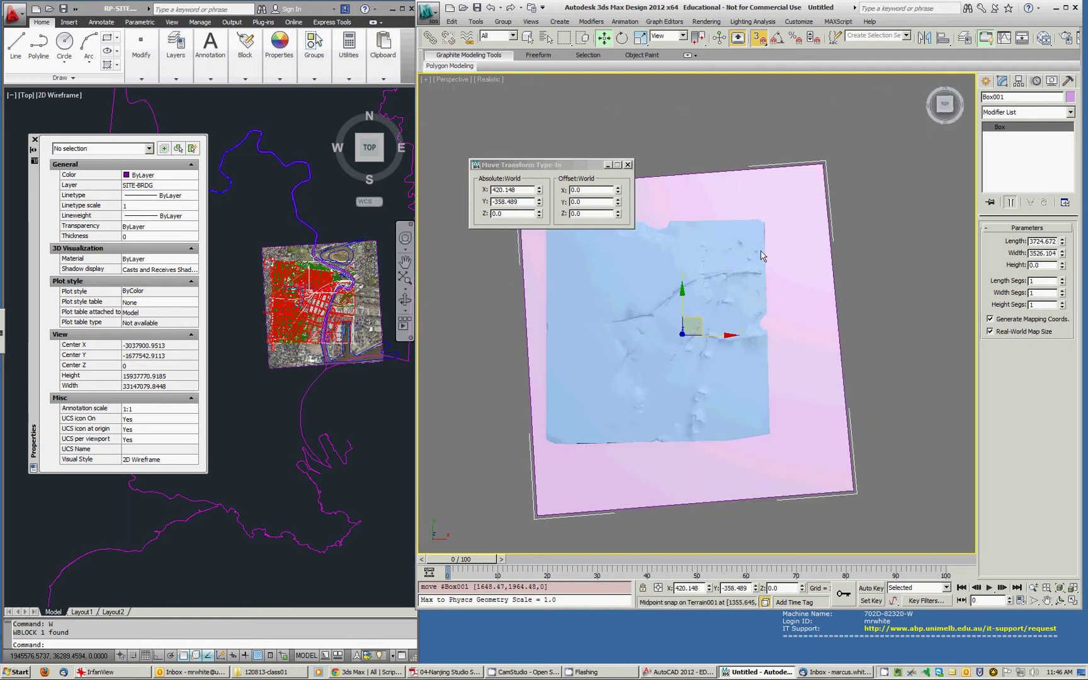
{"action": "middle_click_drag", "start_coordinate": [880, 243], "coordinate": [932, 232]}
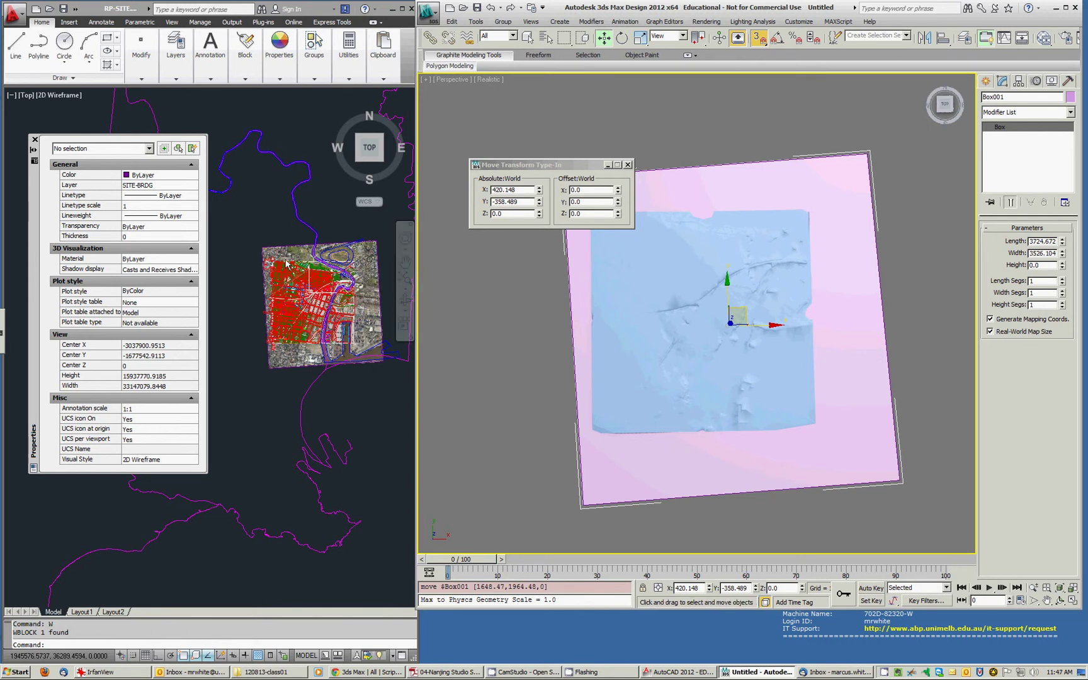
{"action": "middle_click_drag", "start_coordinate": [810, 284], "coordinate": [848, 277]}
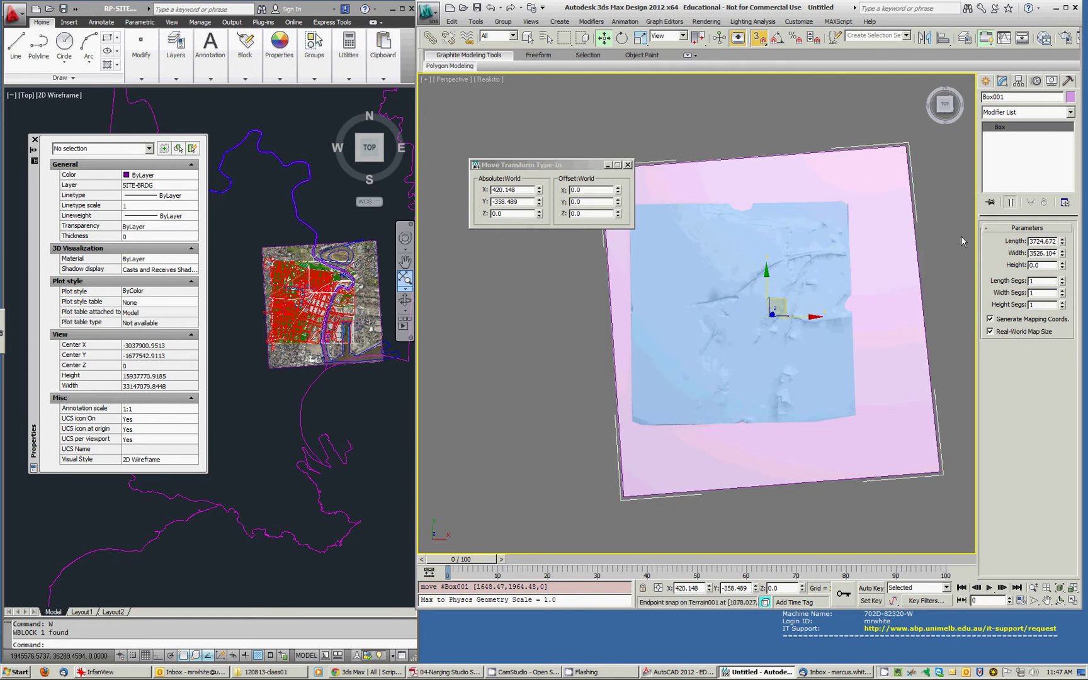
{"action": "left_click", "coordinate": [627, 164]}
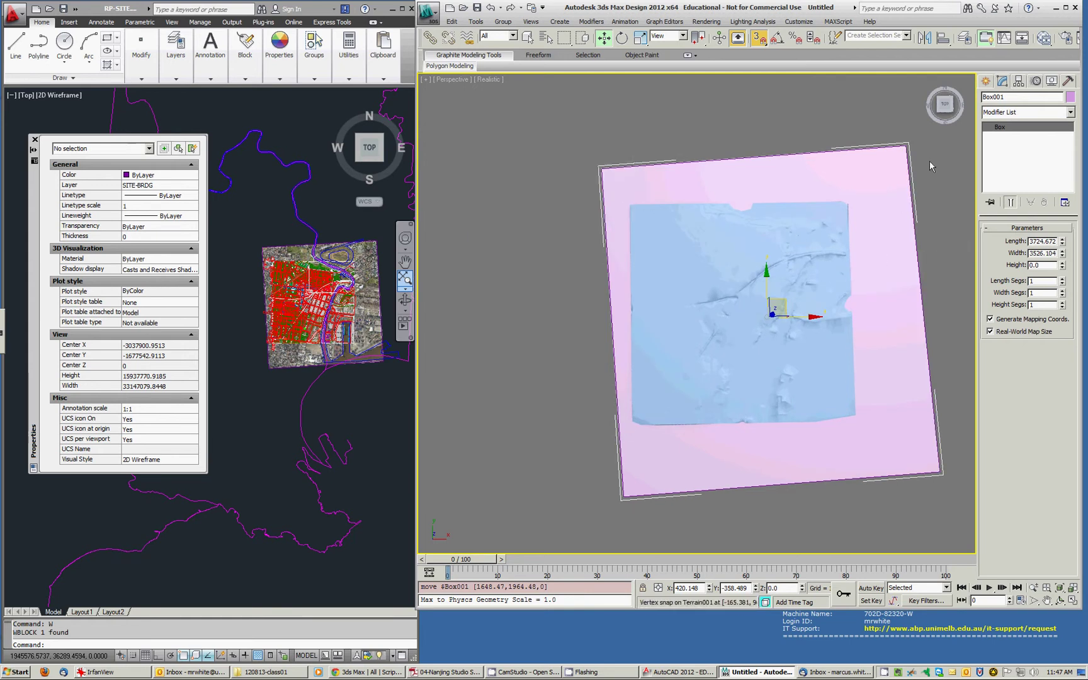
{"action": "middle_click_drag", "start_coordinate": [948, 288], "coordinate": [861, 290]}
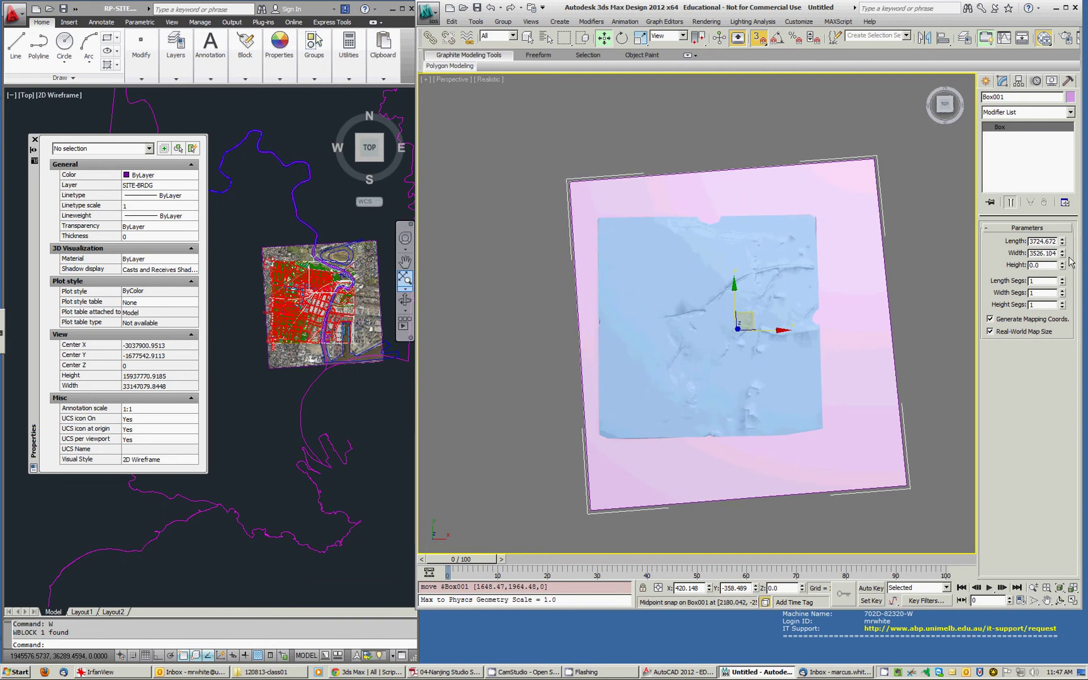
Switch from the Slate to the Compact Material Editor and select the 13 - Default material slot
{"action": "left_click", "coordinate": [1043, 37]}
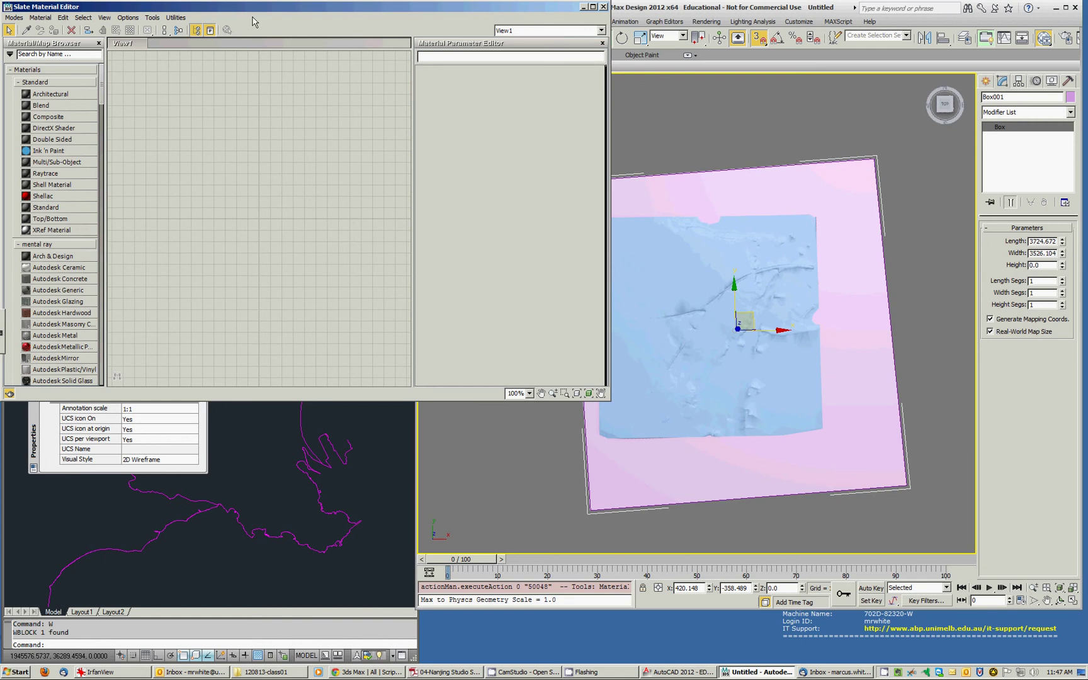
{"action": "left_click_drag", "start_coordinate": [252, 8], "coordinate": [412, 63]}
{"action": "left_click", "coordinate": [173, 74]}
{"action": "left_click", "coordinate": [223, 85]}
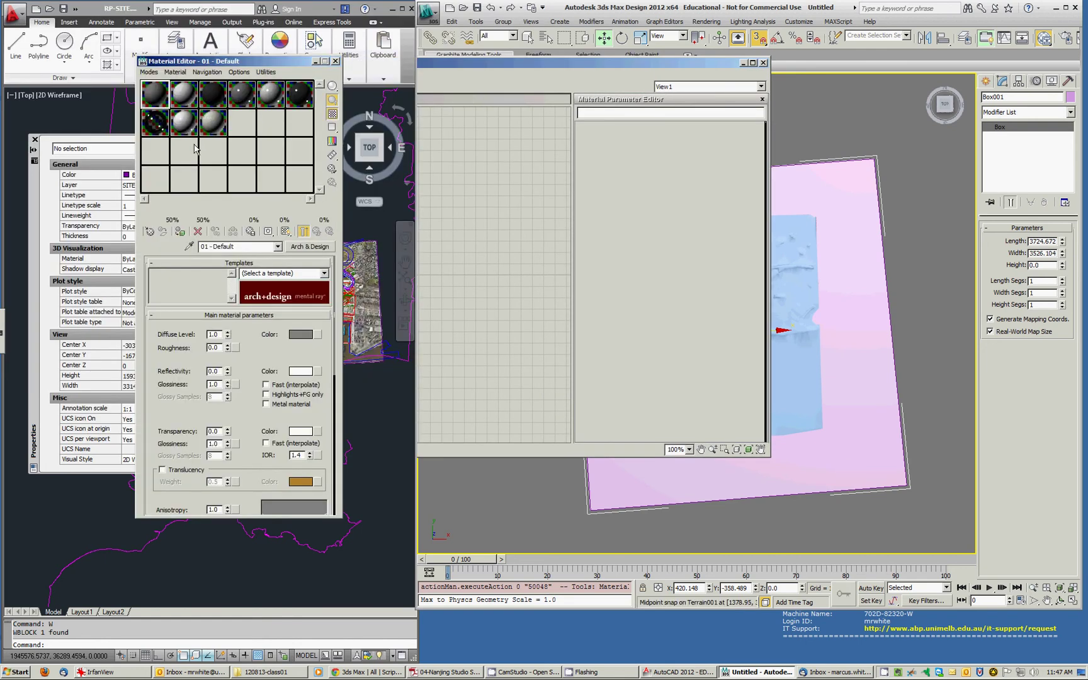
{"action": "left_click", "coordinate": [160, 156]}
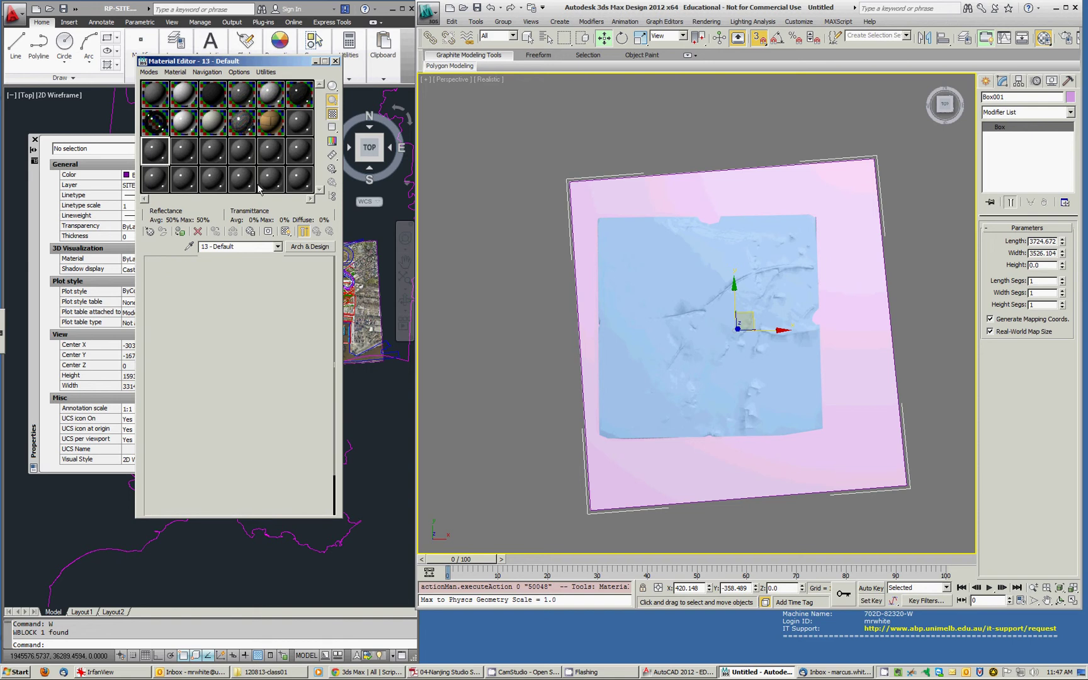
Change the 13 - Default material's type to Standard and expand its map slots
{"action": "left_click", "coordinate": [309, 246]}
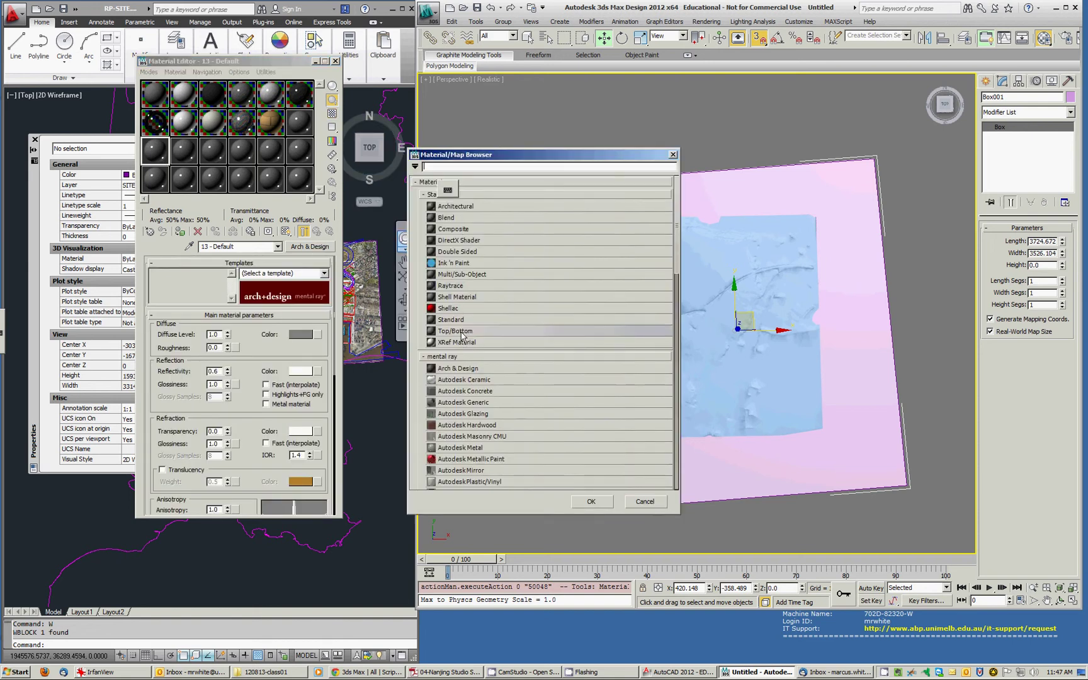
{"action": "double_click", "coordinate": [452, 320]}
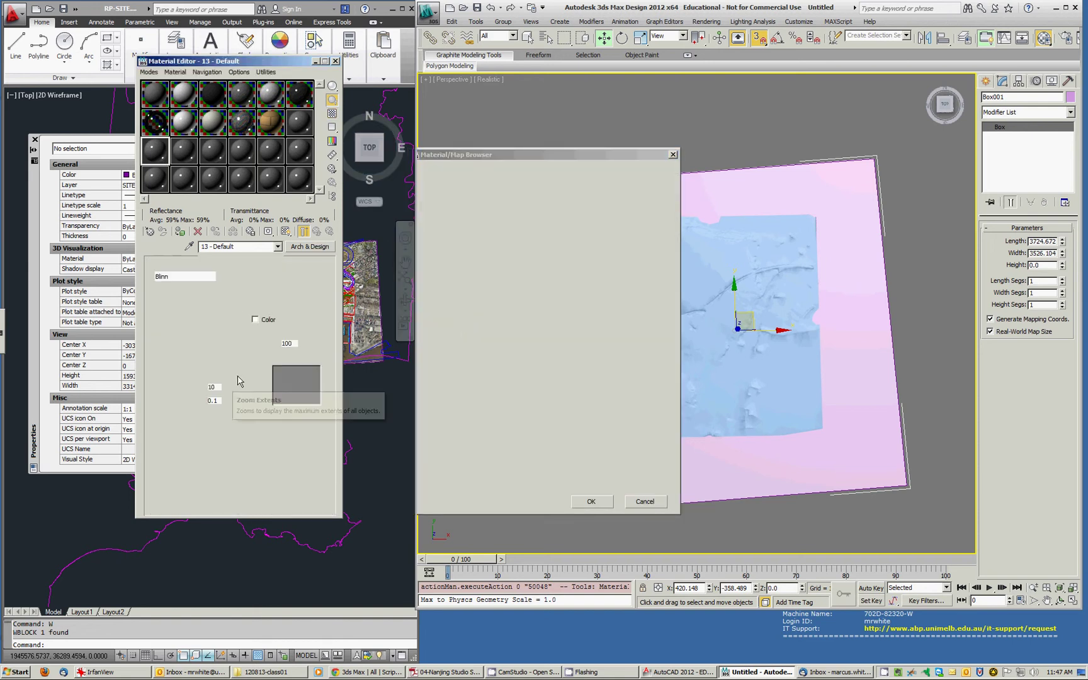
{"action": "left_click", "coordinate": [265, 443]}
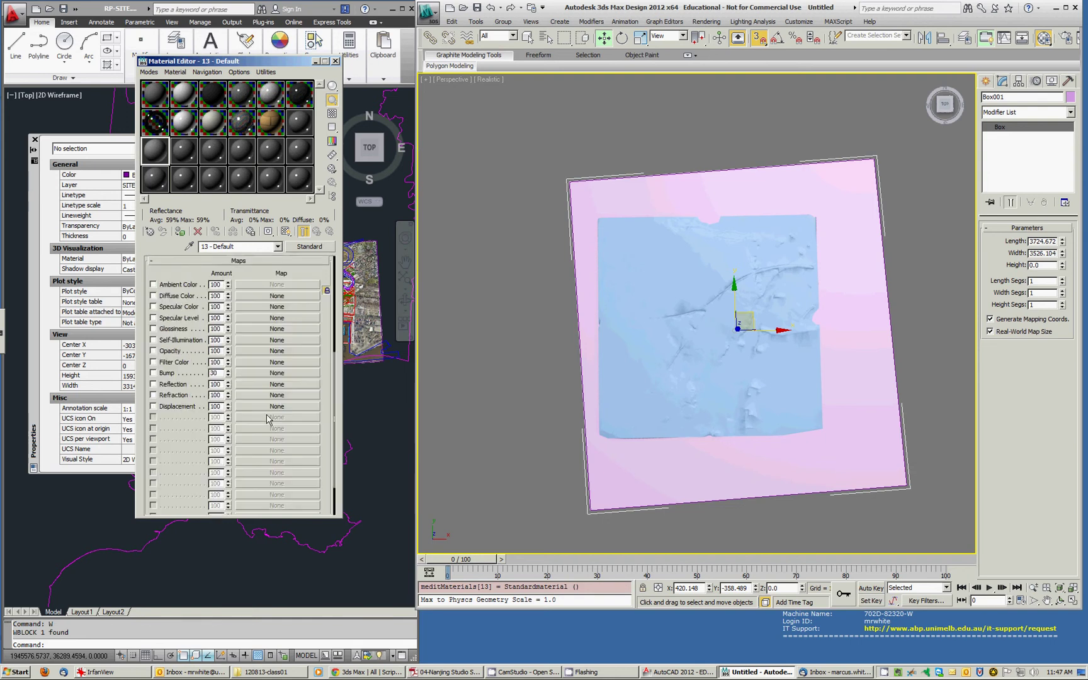
Load G:\1208-FDUM-2012\MESH\aerial-LO-REZ.jpg as a bitmap into the material's Diffuse Color map
{"action": "left_click", "coordinate": [277, 296]}
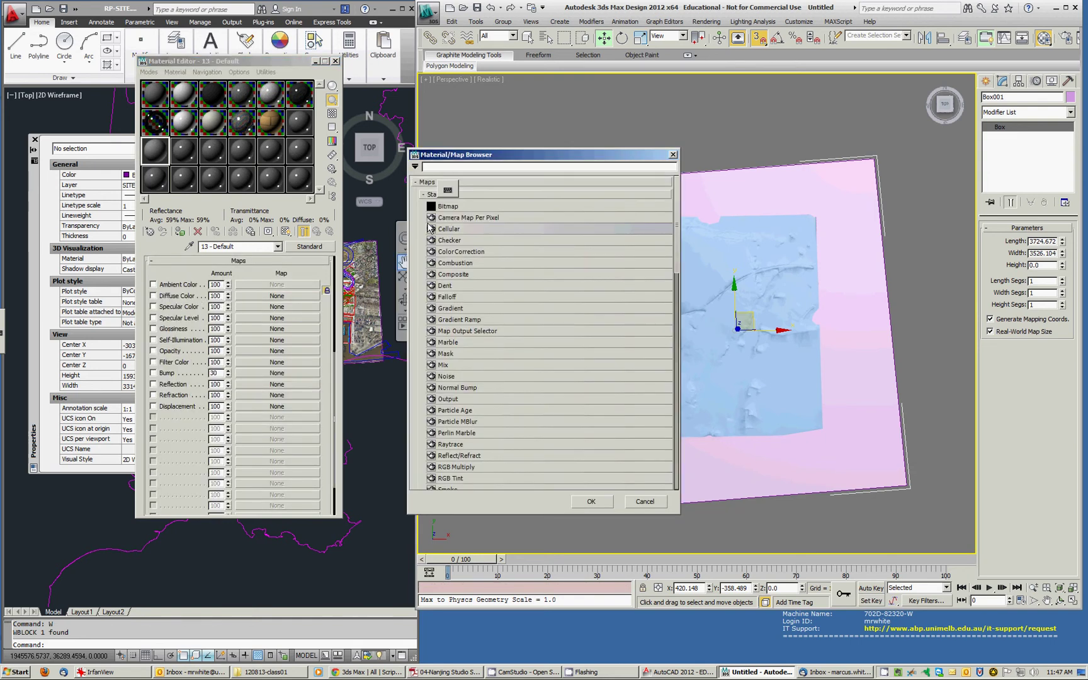
{"action": "double_click", "coordinate": [466, 207]}
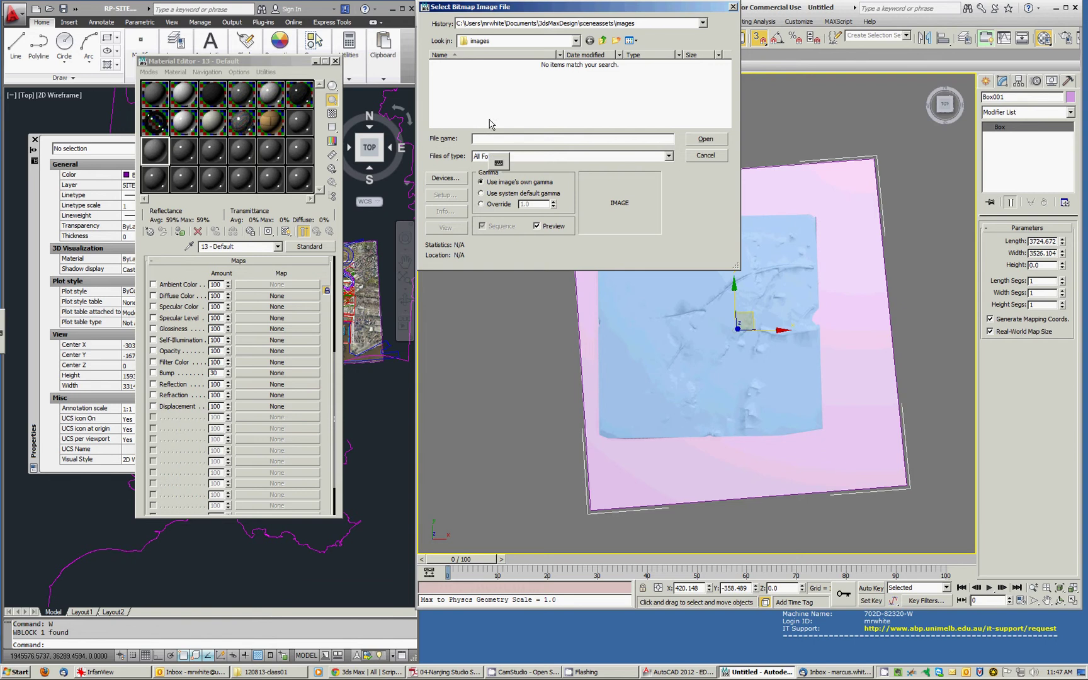
{"action": "left_click", "coordinate": [570, 23]}
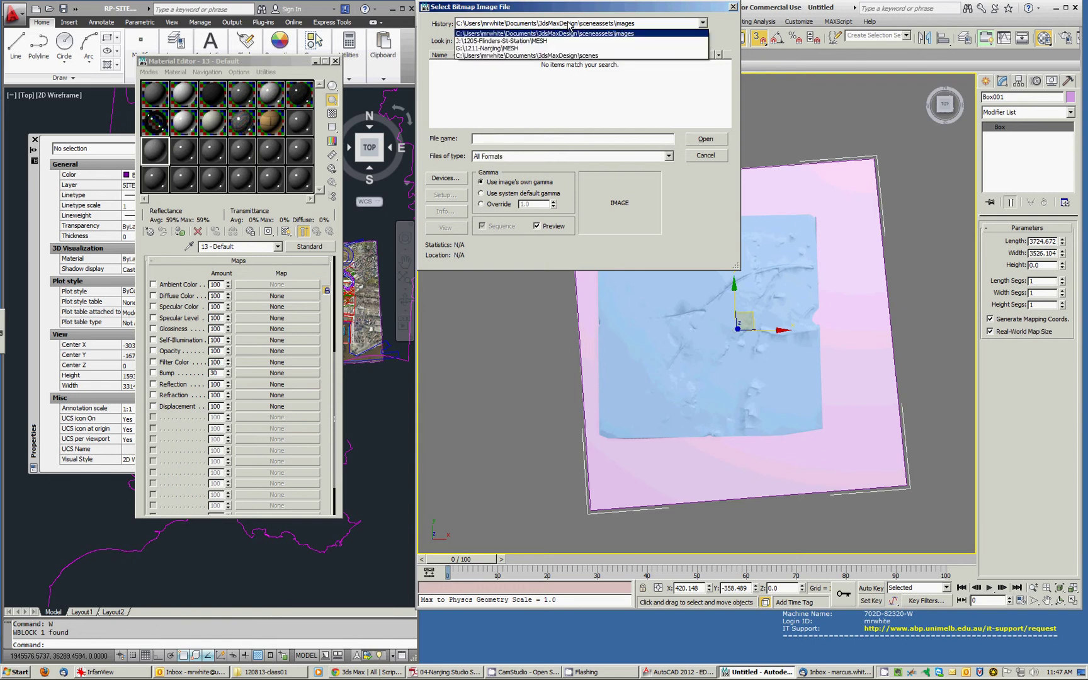
{"action": "left_click", "coordinate": [569, 33]}
{"action": "left_click", "coordinate": [562, 41]}
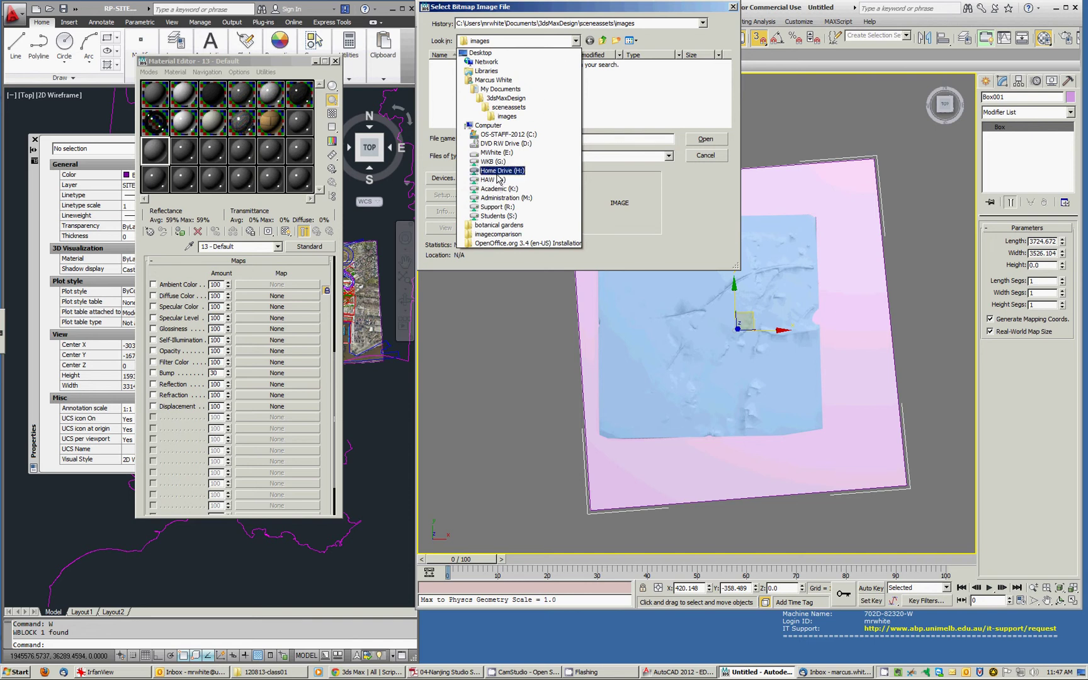
{"action": "left_click", "coordinate": [497, 162]}
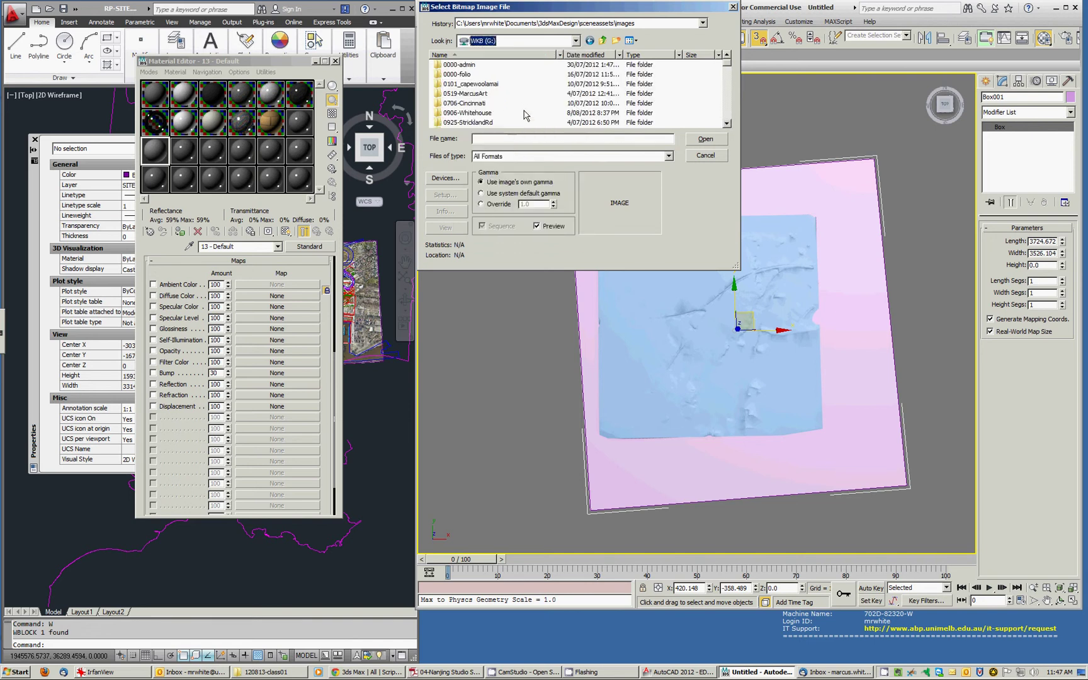
{"action": "left_click_drag", "start_coordinate": [728, 69], "coordinate": [736, 99]}
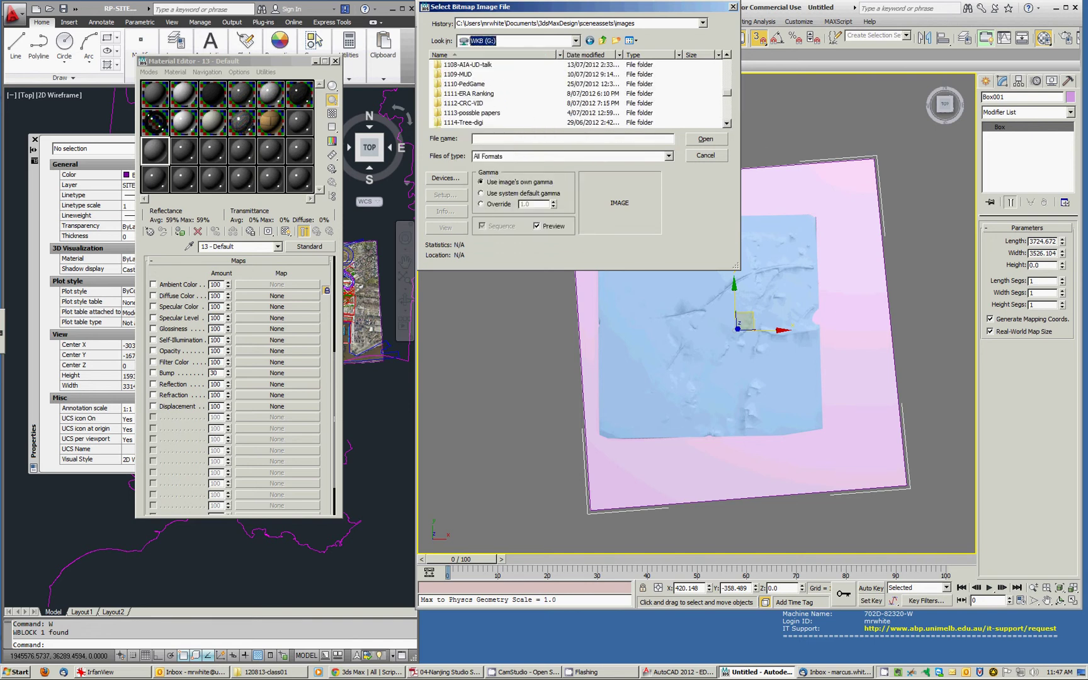
{"action": "left_click", "coordinate": [449, 104]}
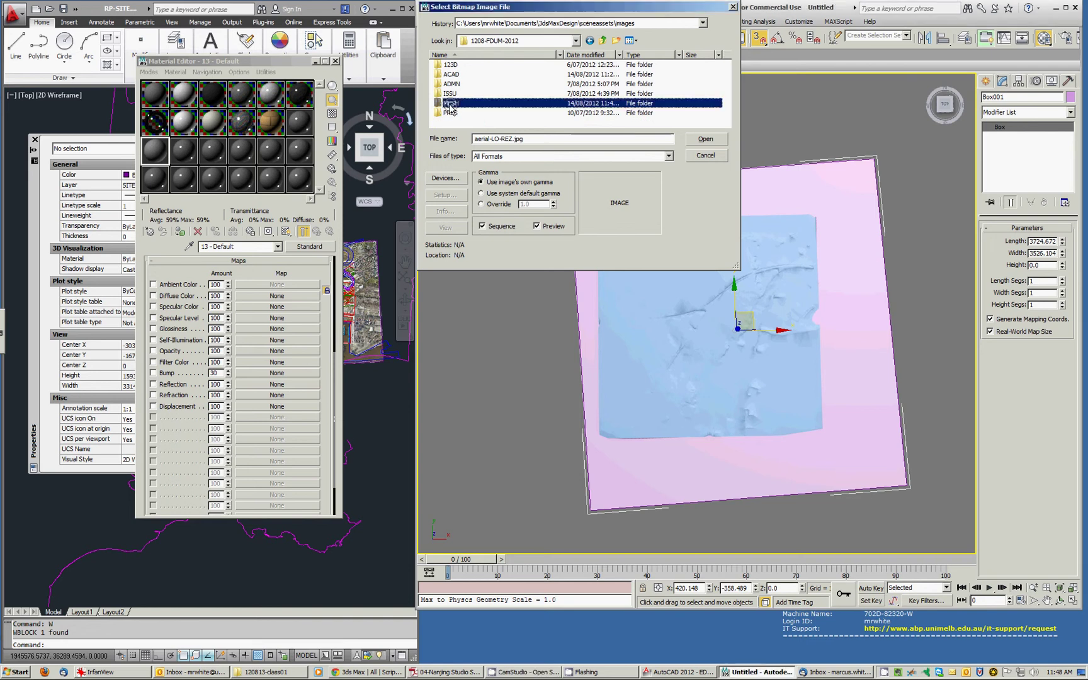
{"action": "double_click", "coordinate": [449, 107]}
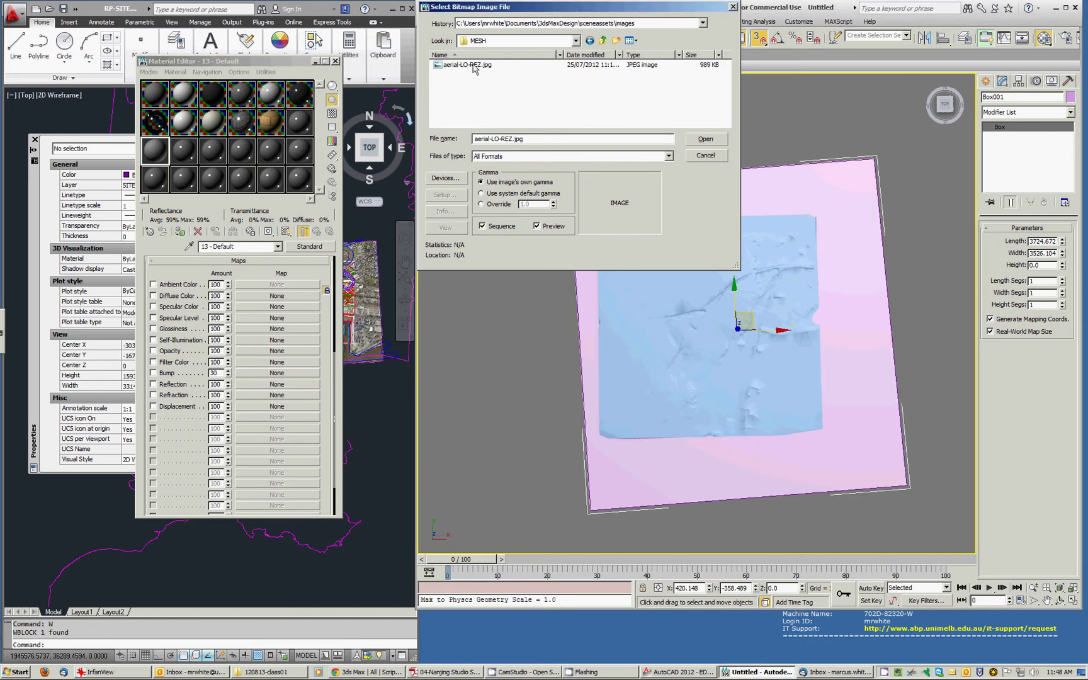
{"action": "left_click", "coordinate": [473, 66]}
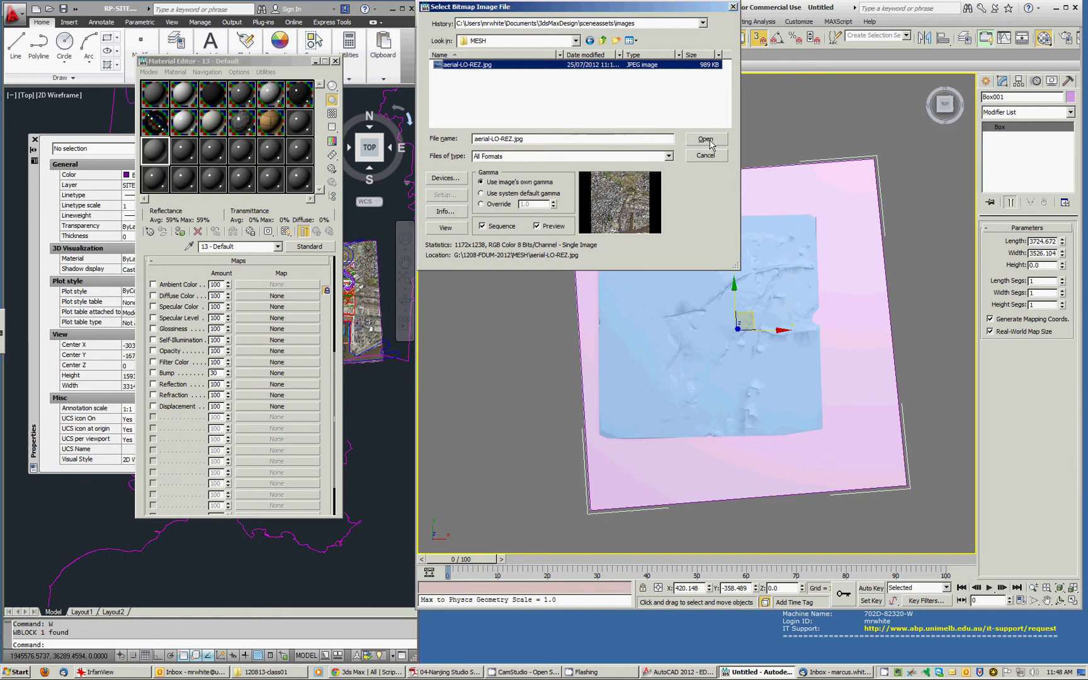
{"action": "left_click", "coordinate": [707, 139]}
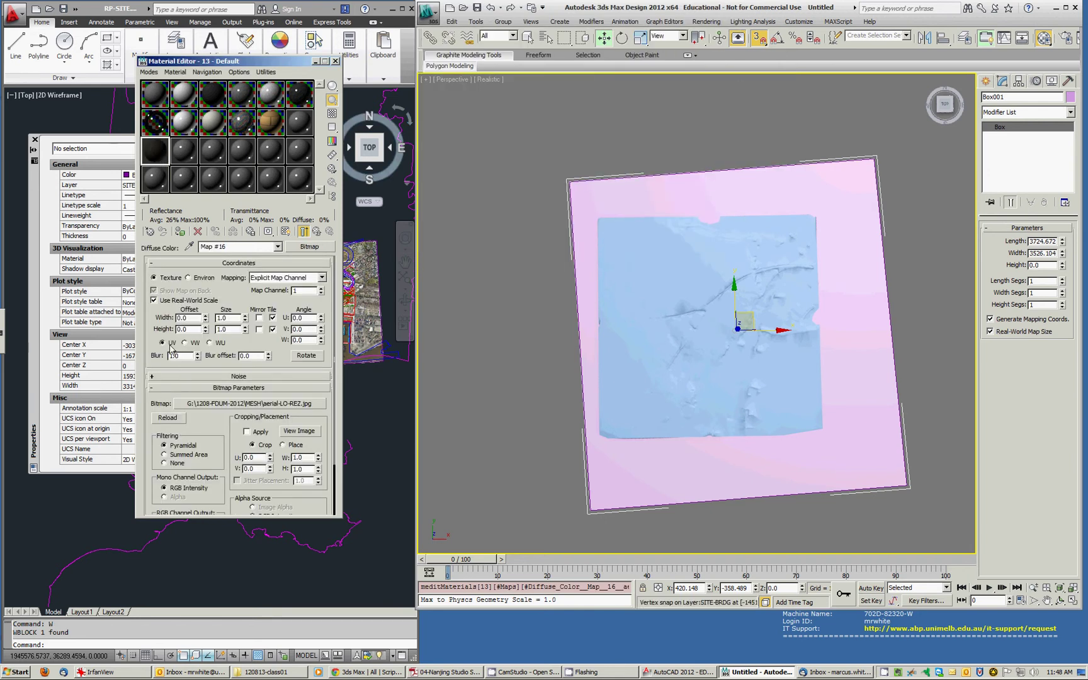
Turn off real-world scale for the aerial bitmap and check its enlarged sample preview
{"action": "left_click", "coordinate": [154, 300]}
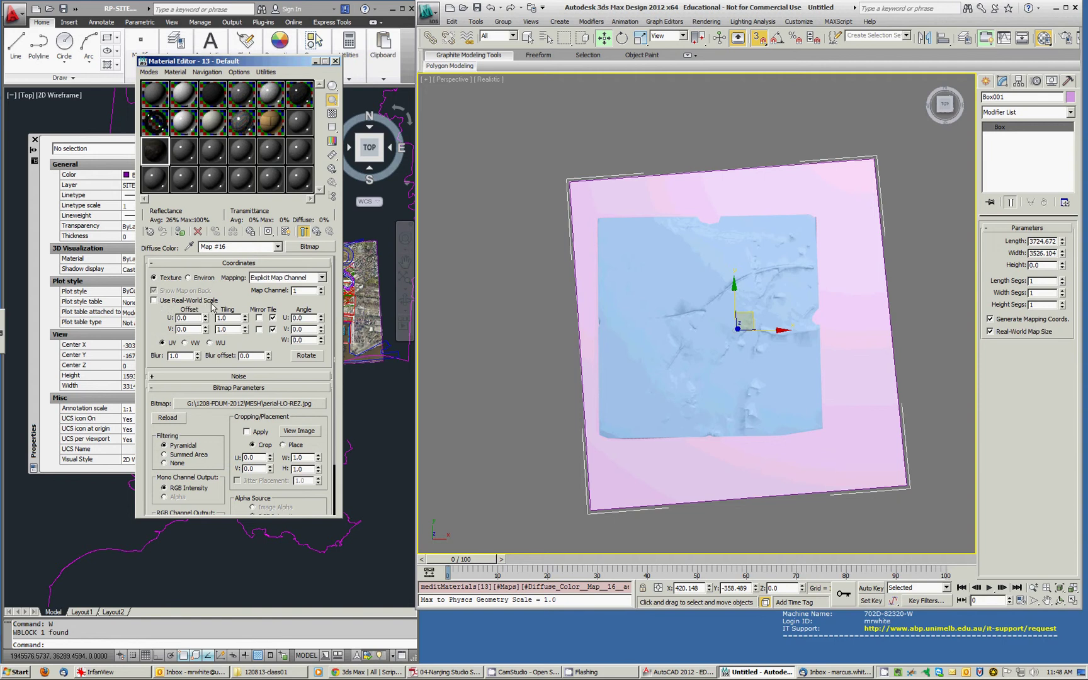
{"action": "double_click", "coordinate": [155, 151]}
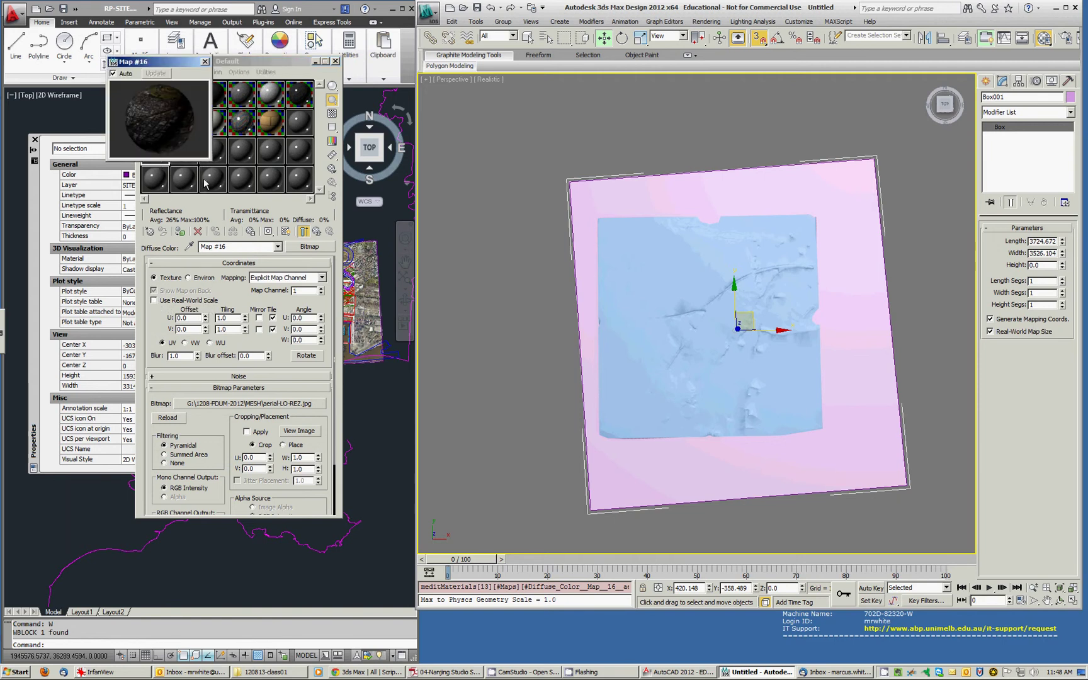
{"action": "left_click", "coordinate": [205, 62]}
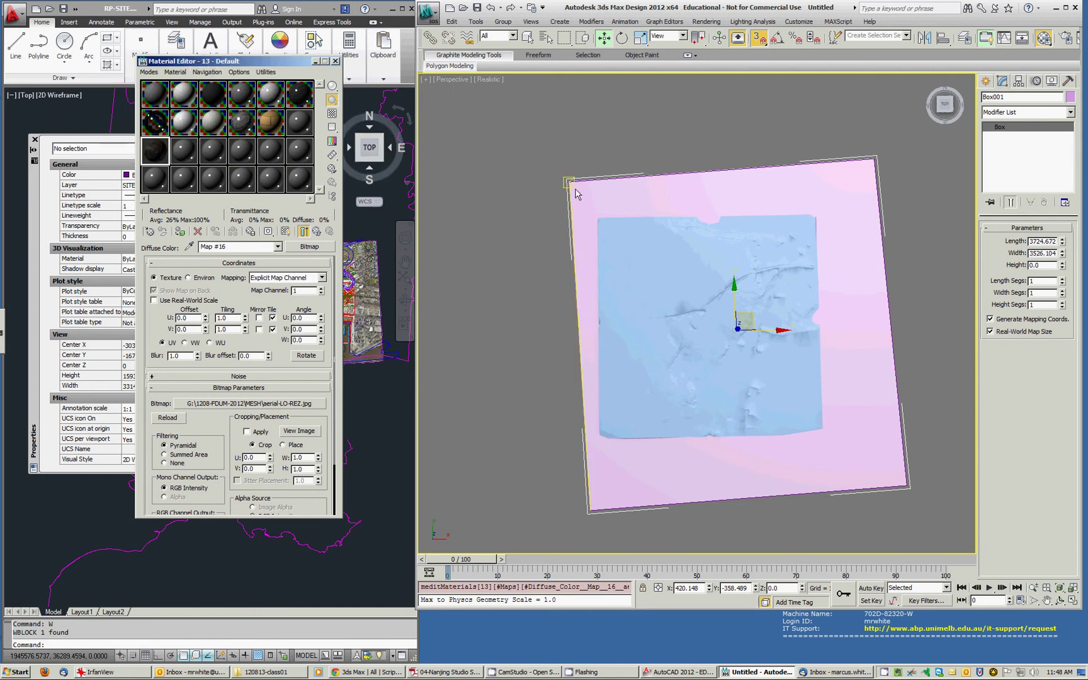
Assign the aerial material to the box, turn off the box's real-world map size, and show the map in the viewport
{"action": "left_click", "coordinate": [181, 231]}
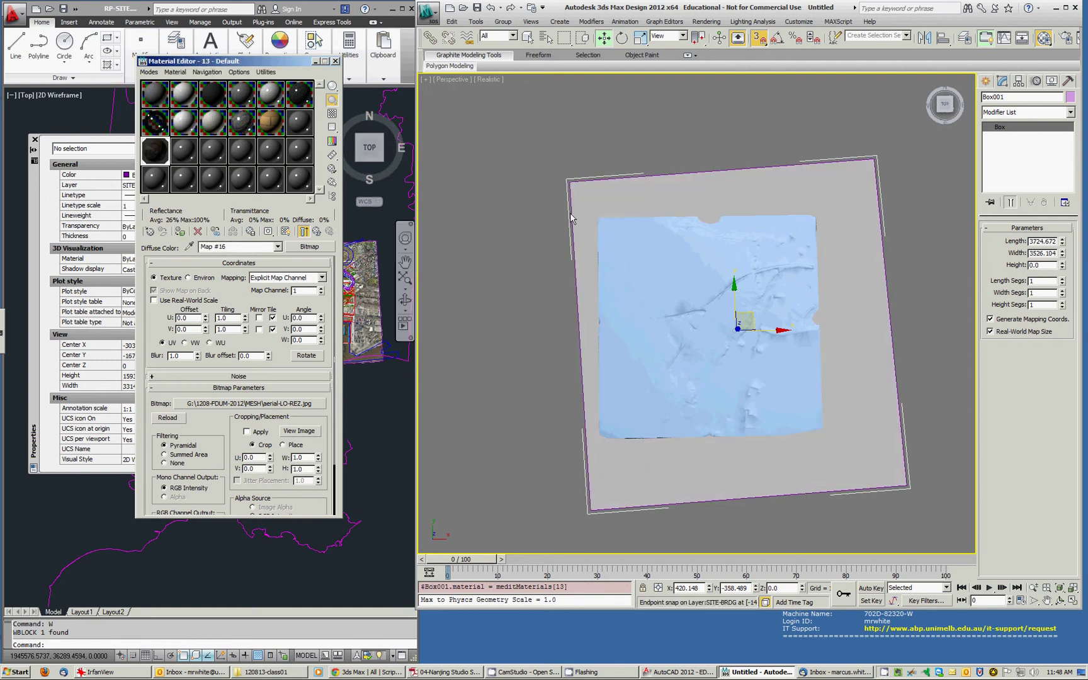
{"action": "left_click", "coordinate": [990, 331]}
{"action": "middle_click_drag", "start_coordinate": [864, 301], "coordinate": [810, 279]}
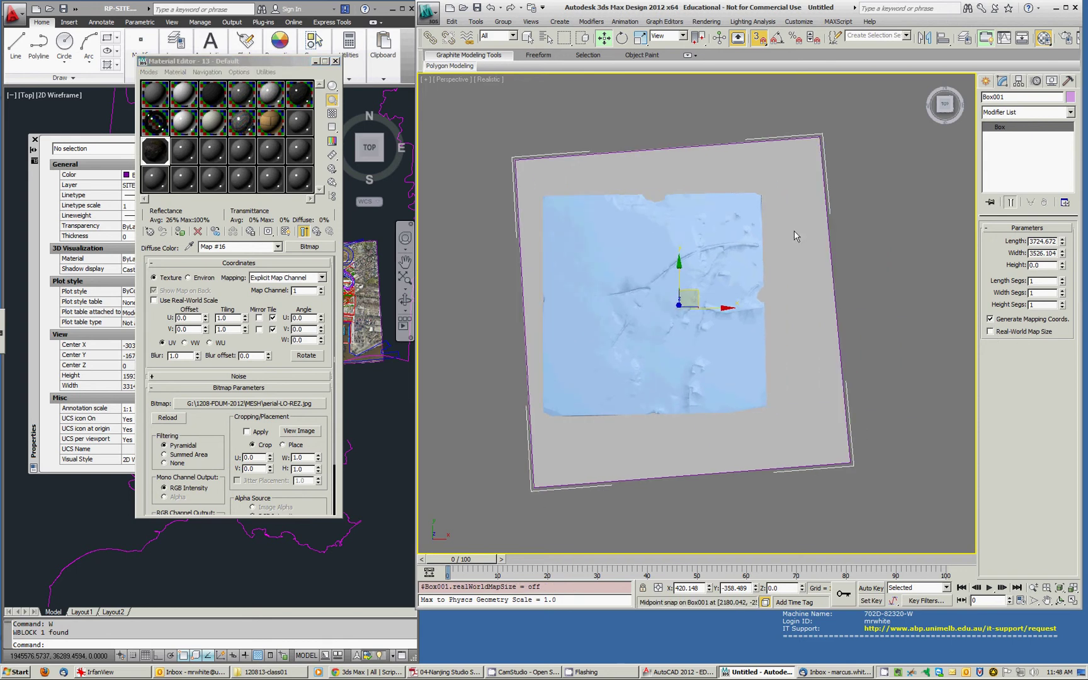
{"action": "left_click", "coordinate": [286, 231]}
{"action": "middle_click_drag", "start_coordinate": [662, 211], "coordinate": [690, 232]}
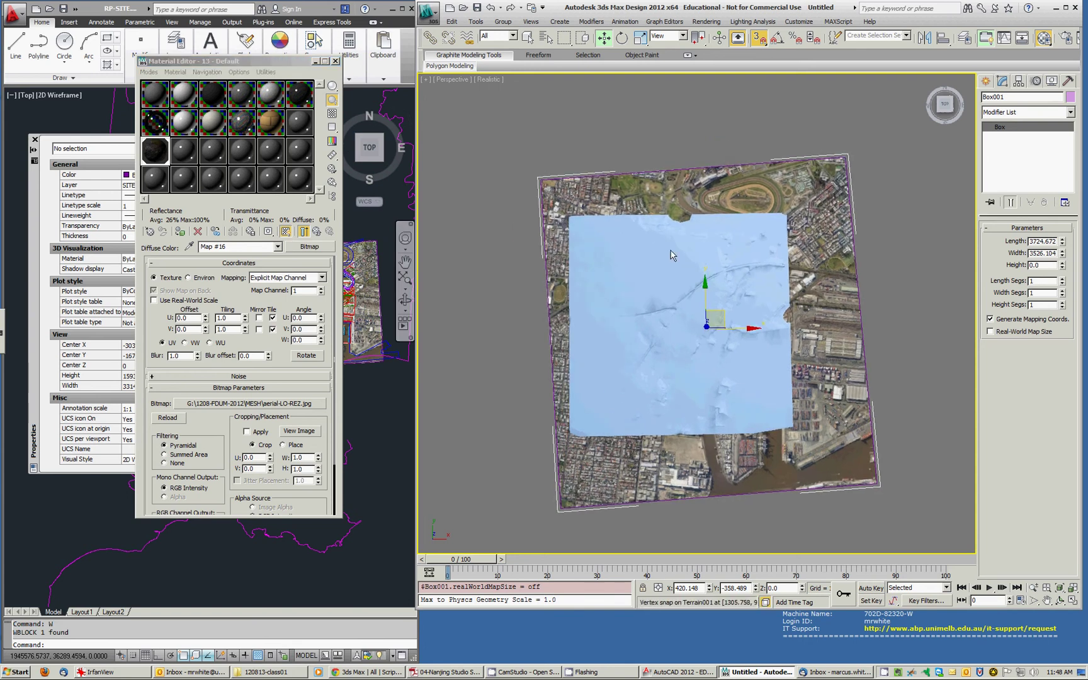
Select the terrain, undo the accidental move, and assign the aerial material to it
{"action": "middle_click_drag", "start_coordinate": [554, 166], "coordinate": [589, 163]}
{"action": "left_click", "coordinate": [648, 251]}
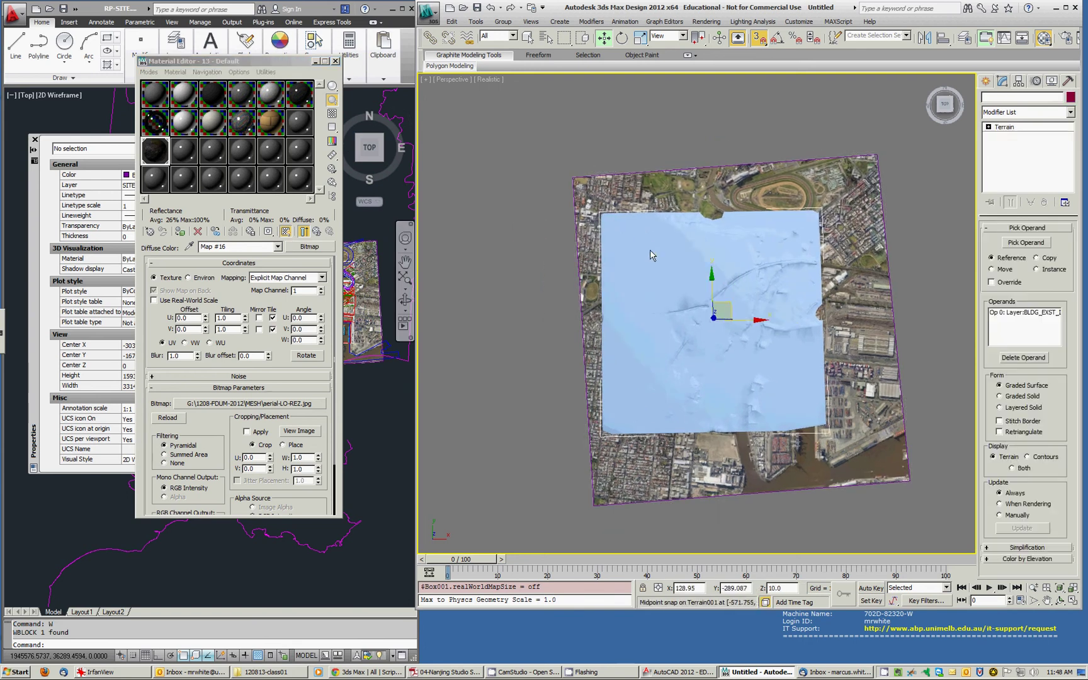
{"action": "left_click_drag", "start_coordinate": [649, 249], "coordinate": [646, 239]}
{"action": "key", "text": "ctrl+z"}
{"action": "left_click", "coordinate": [179, 232]}
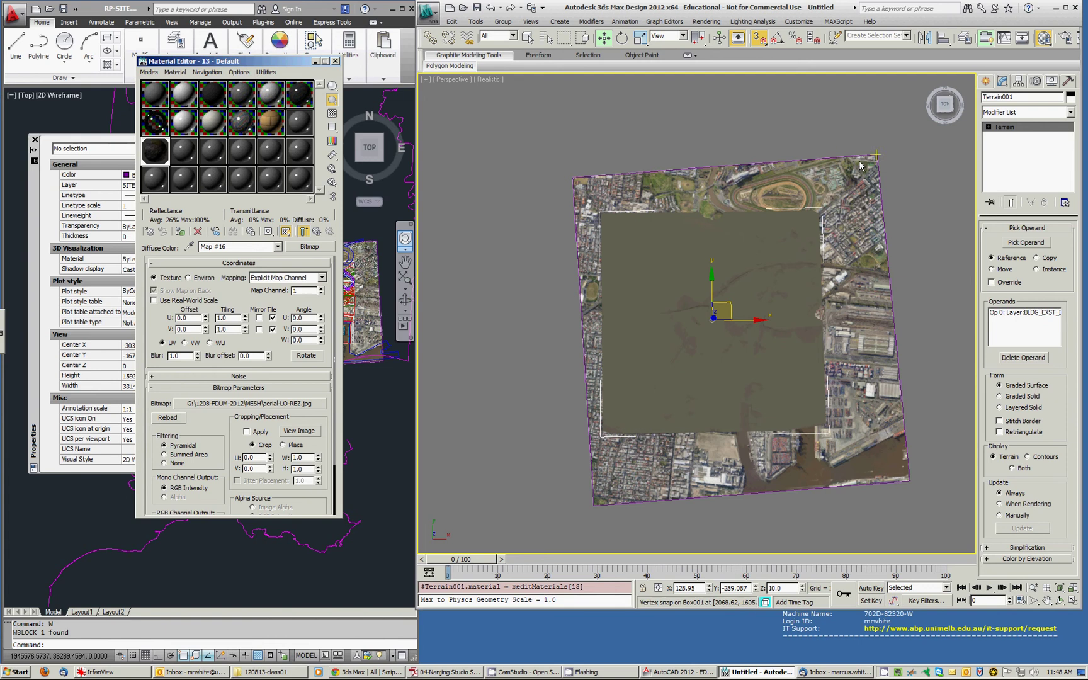
Turn off 3D snapping and the keyboard shortcut override, and select only the box, without the imported outline
{"action": "middle_click_drag", "start_coordinate": [750, 239], "coordinate": [704, 229]}
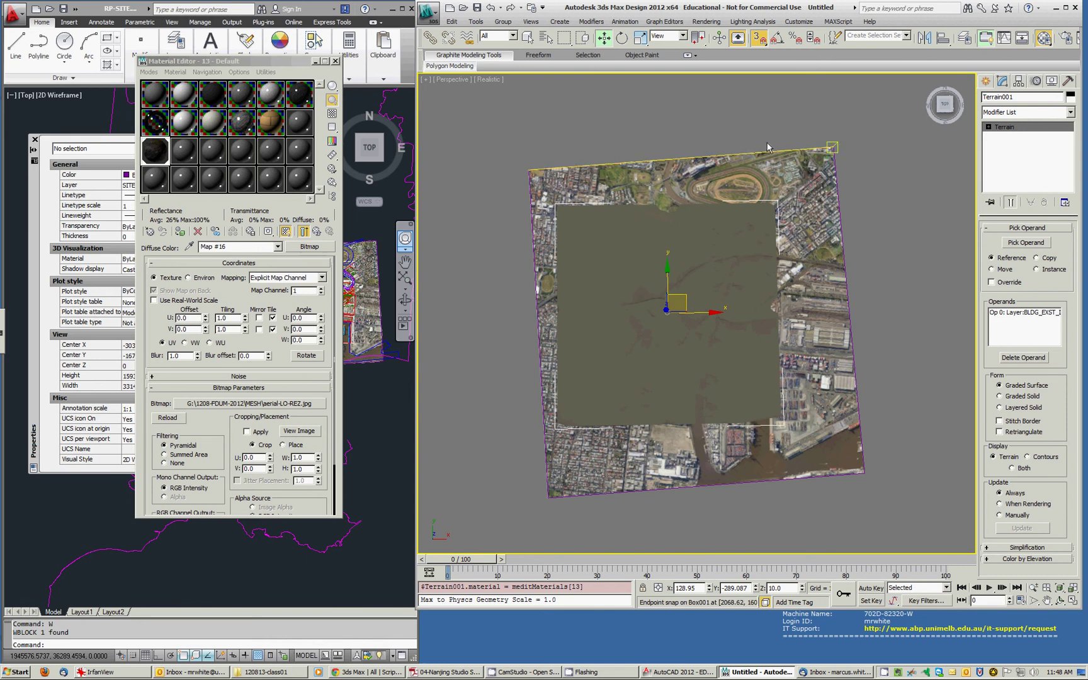
{"action": "left_click", "coordinate": [759, 37]}
{"action": "left_click", "coordinate": [738, 37]}
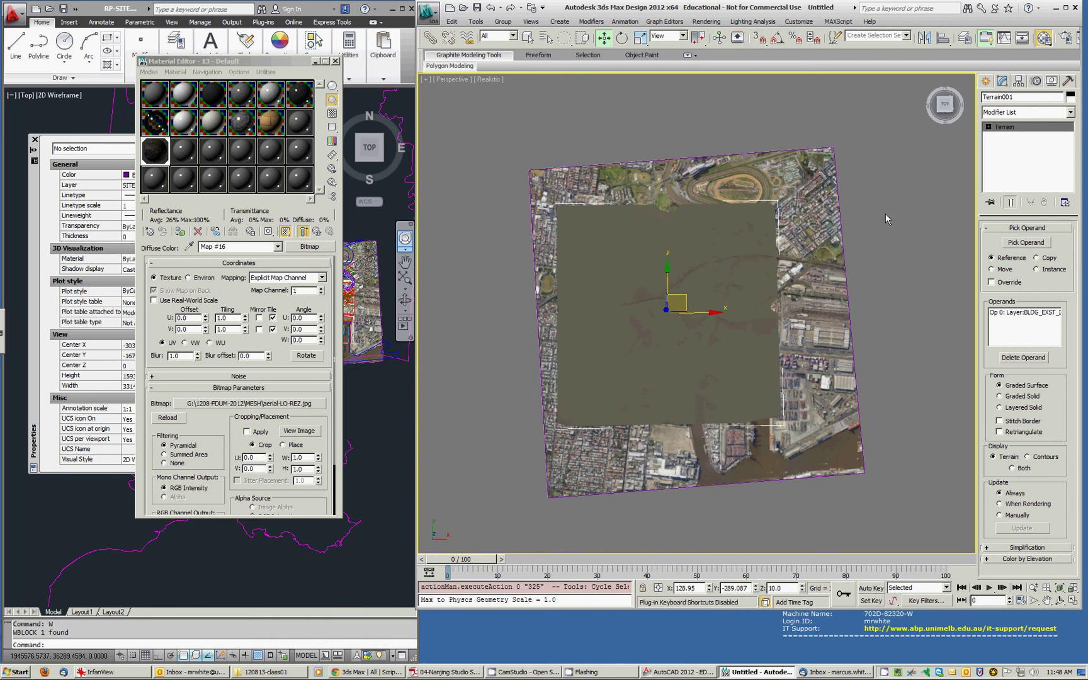
{"action": "middle_click_drag", "start_coordinate": [776, 196], "coordinate": [793, 178]}
{"action": "left_click_drag", "start_coordinate": [943, 126], "coordinate": [851, 235]}
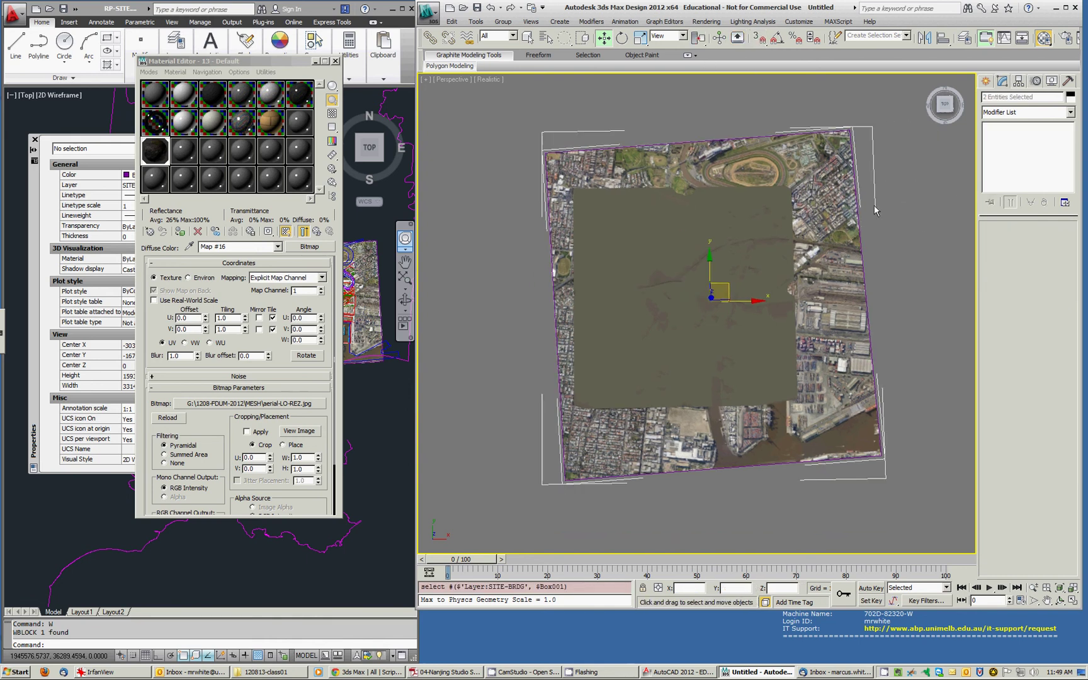
{"action": "left_click_drag", "start_coordinate": [564, 38], "coordinate": [565, 58]}
{"action": "left_click", "coordinate": [913, 169]}
{"action": "left_click", "coordinate": [840, 183]}
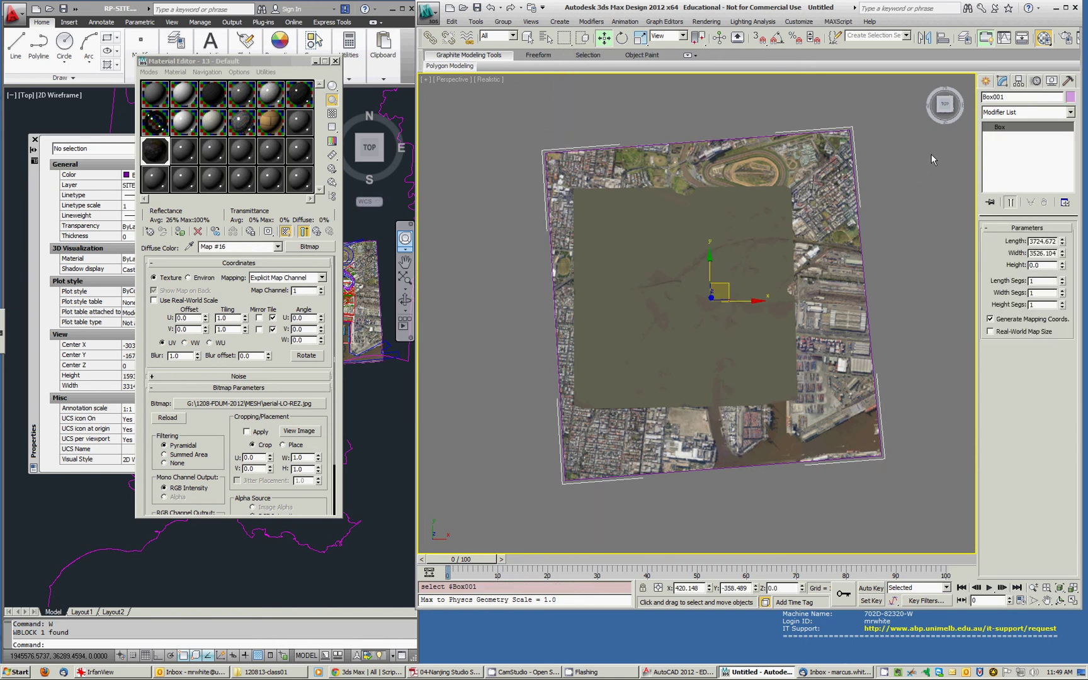
Add a UVW Map modifier to the box and turn off its real-world map size
{"action": "left_click", "coordinate": [1012, 114]}
{"action": "key", "text": "u"}
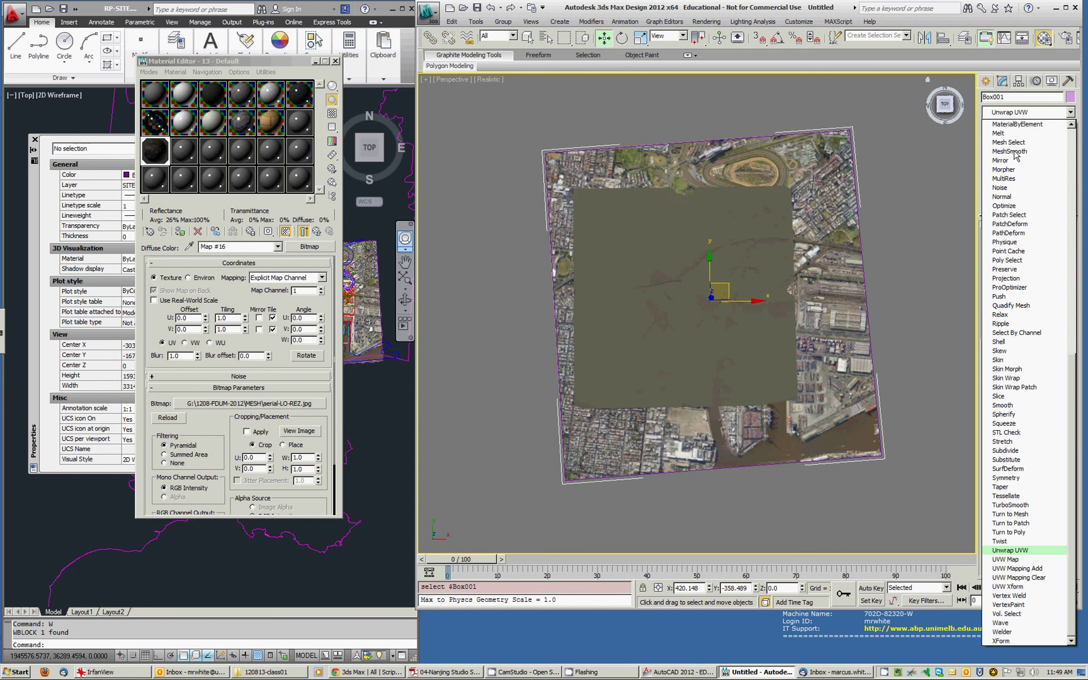
{"action": "left_click", "coordinate": [1008, 559]}
{"action": "middle_click_drag", "start_coordinate": [895, 265], "coordinate": [875, 267]}
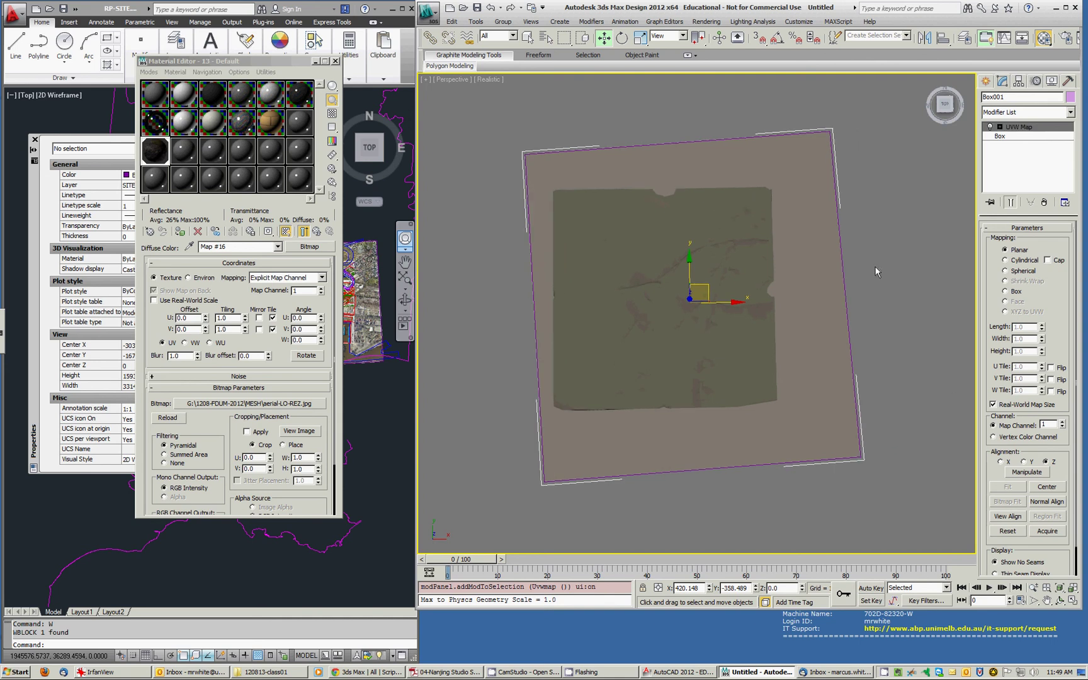
{"action": "left_click", "coordinate": [994, 404]}
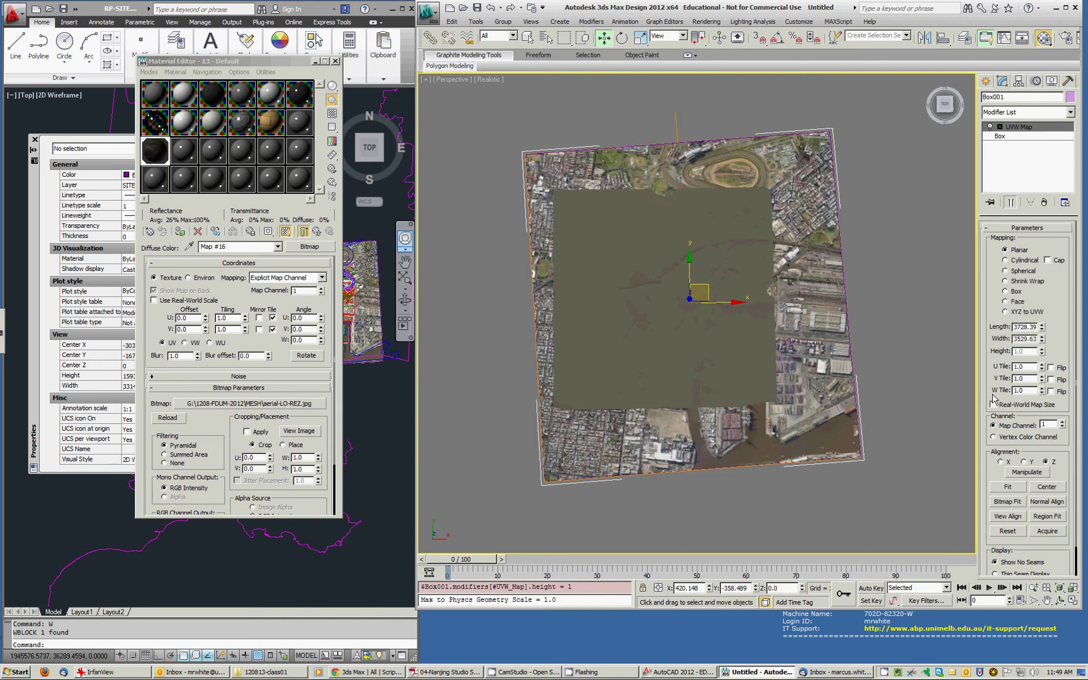
Select the terrain, add a UVW Map modifier to it, and turn off its real-world map size
{"action": "left_click", "coordinate": [878, 283]}
{"action": "left_click", "coordinate": [692, 279]}
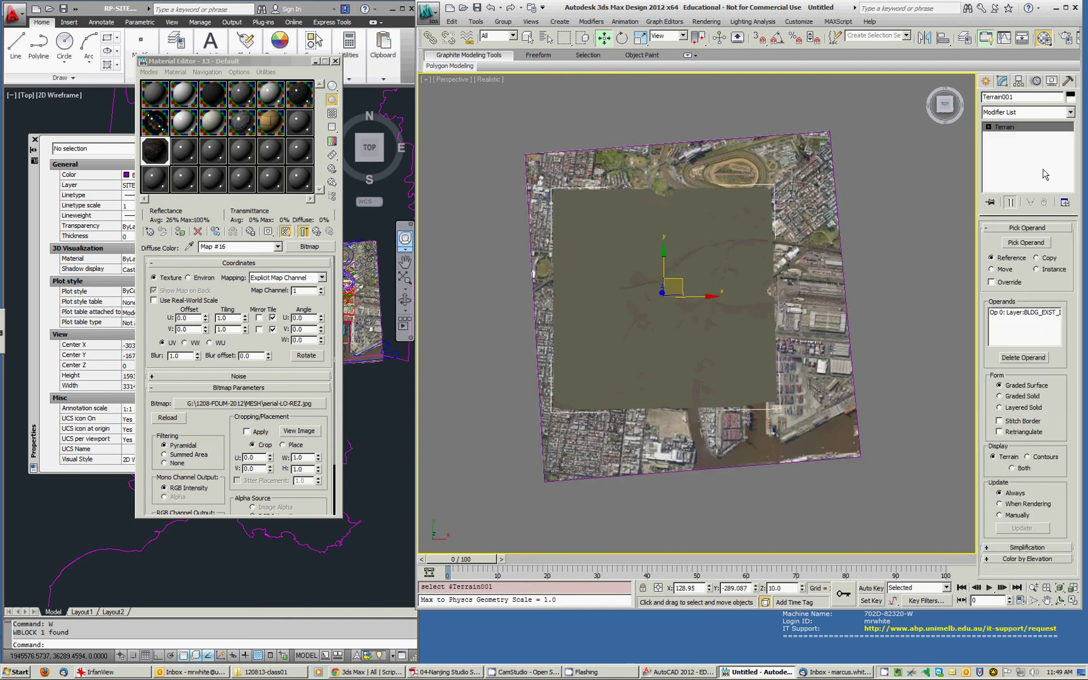
{"action": "left_click", "coordinate": [1069, 113]}
{"action": "key", "text": "u"}
{"action": "key", "text": "u"}
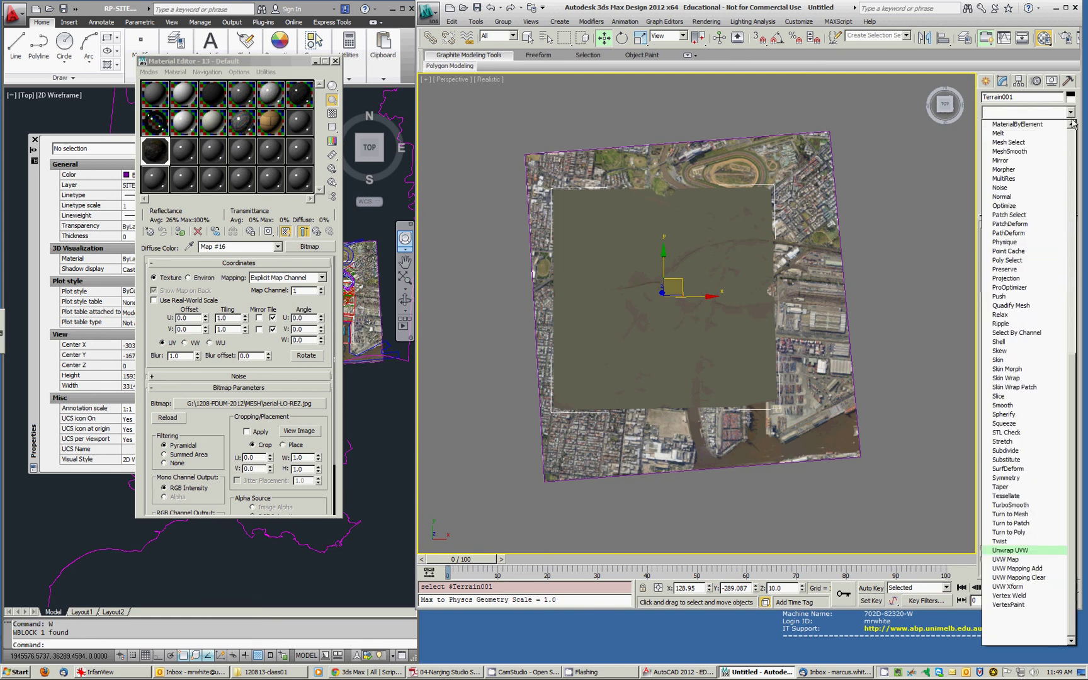
{"action": "key", "text": "Return"}
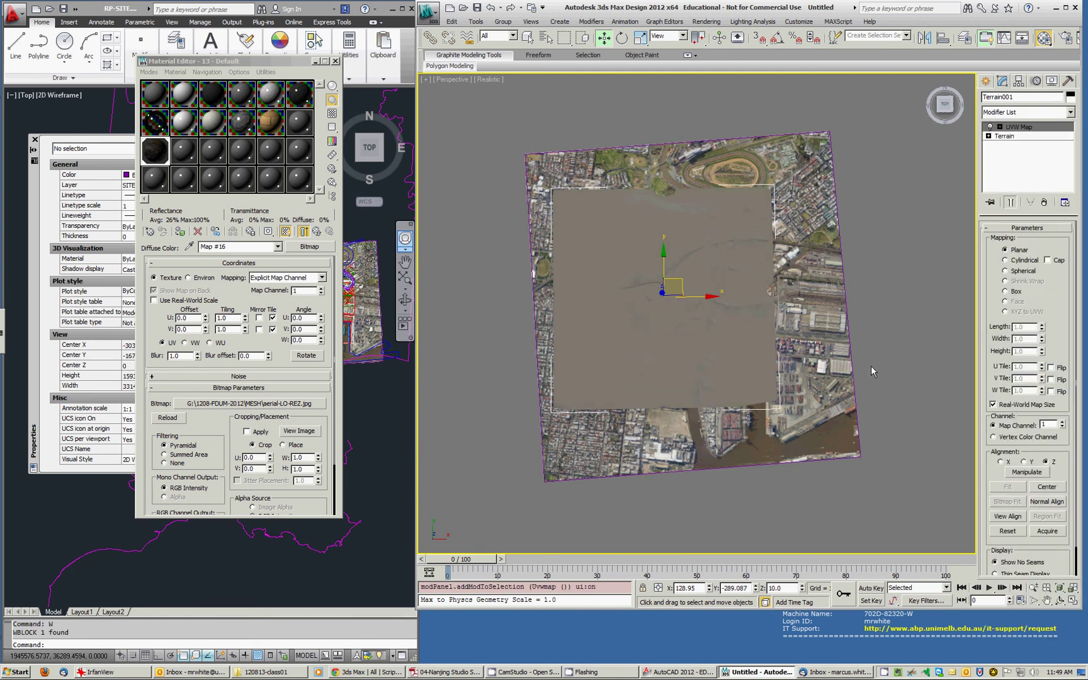
{"action": "left_click", "coordinate": [993, 404]}
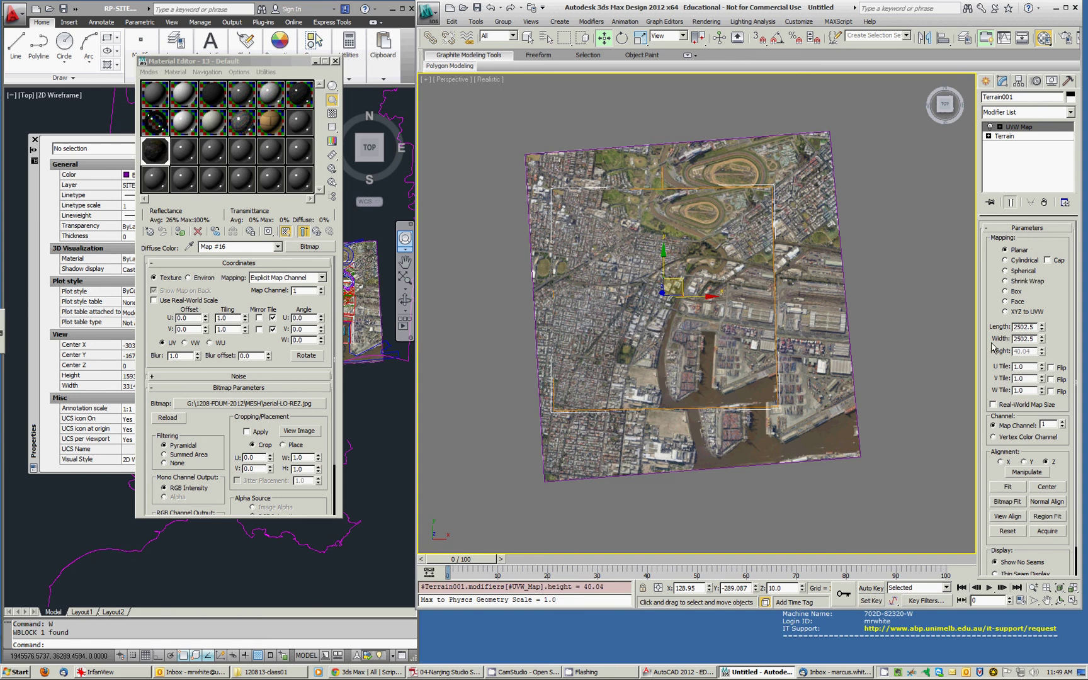
Acquire the terrain's UVW mapping from the box with the Acquire Absolute option
{"action": "left_click_drag", "start_coordinate": [988, 309], "coordinate": [987, 275]}
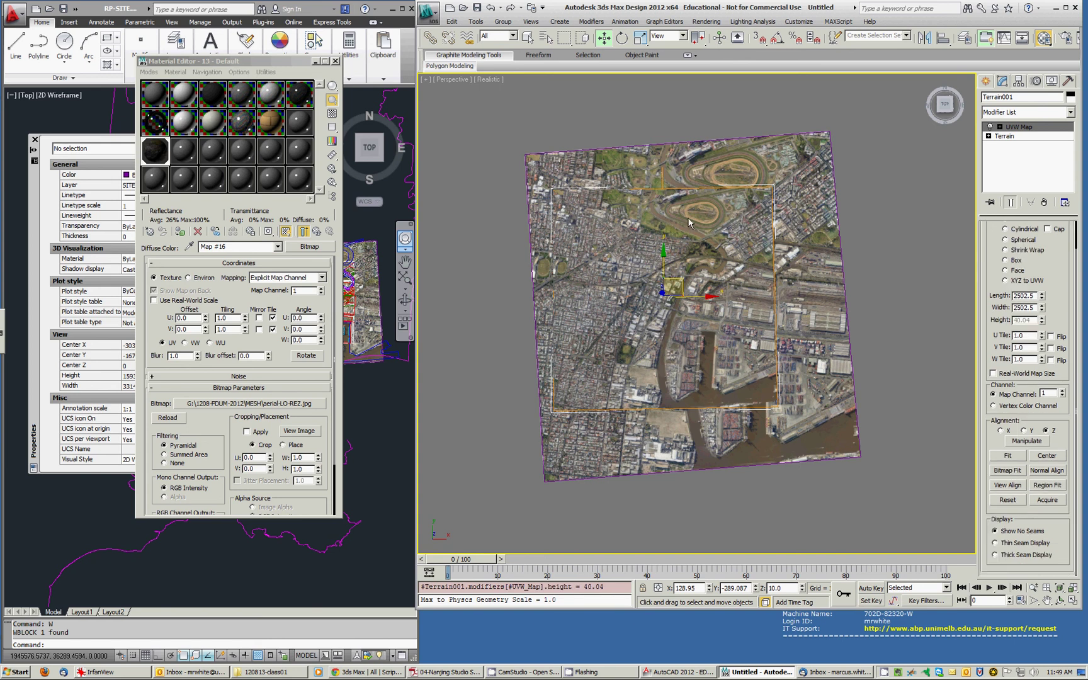
{"action": "scroll", "coordinate": [791, 283], "scroll_direction": "up", "scroll_amount": 3}
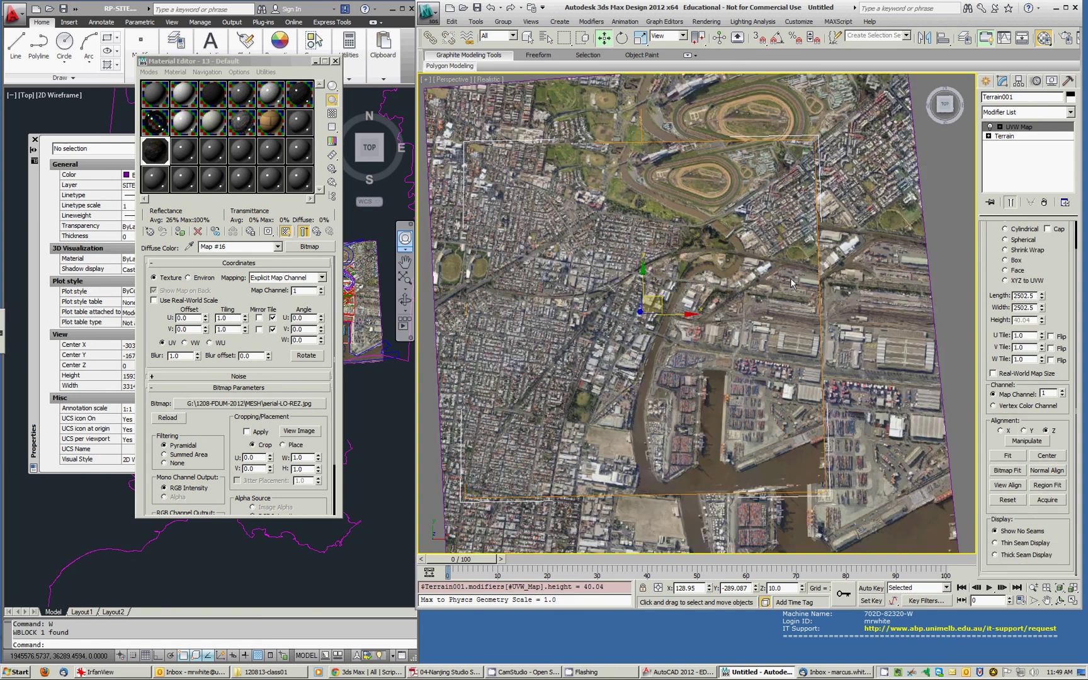
{"action": "scroll", "coordinate": [879, 424], "scroll_direction": "down", "scroll_amount": 4}
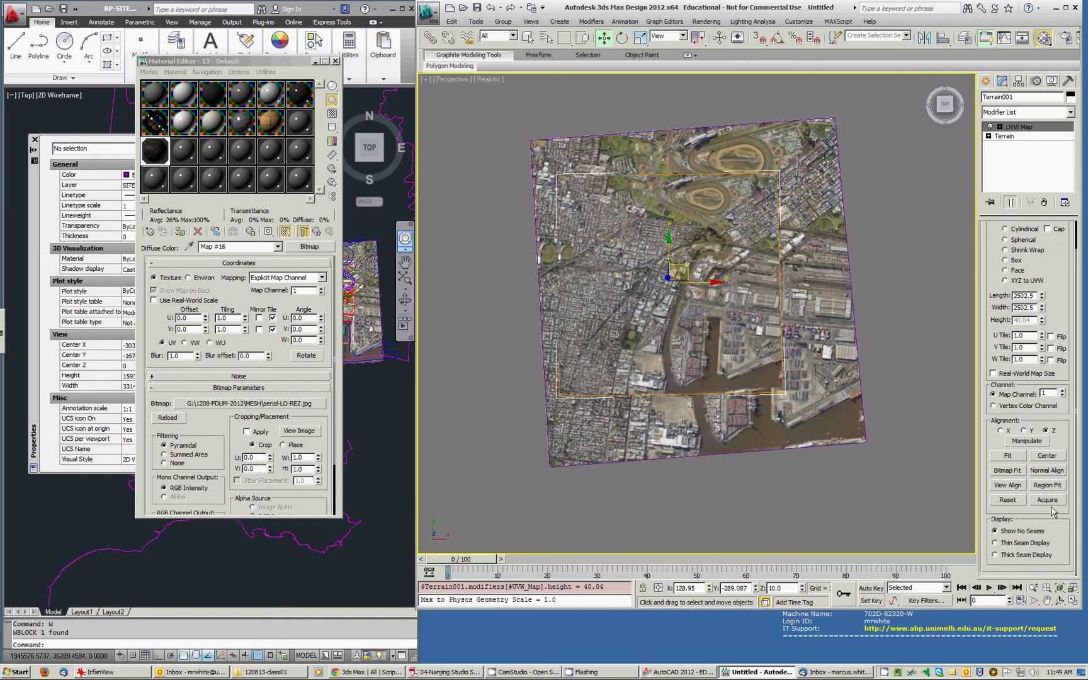
{"action": "left_click", "coordinate": [1047, 499]}
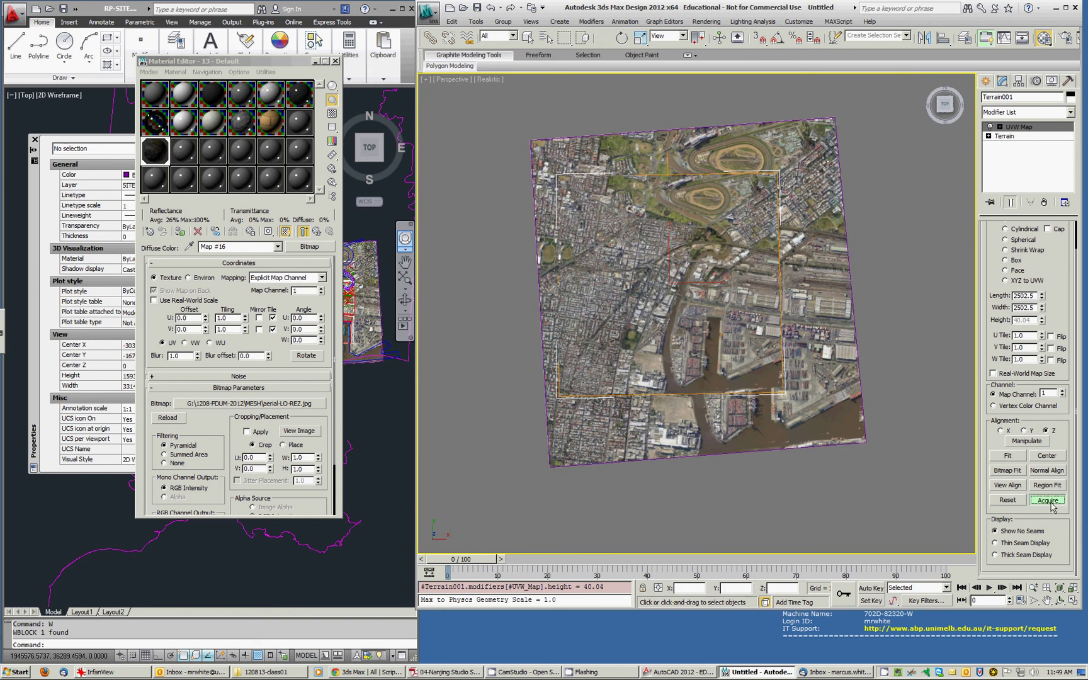
{"action": "left_click", "coordinate": [810, 246]}
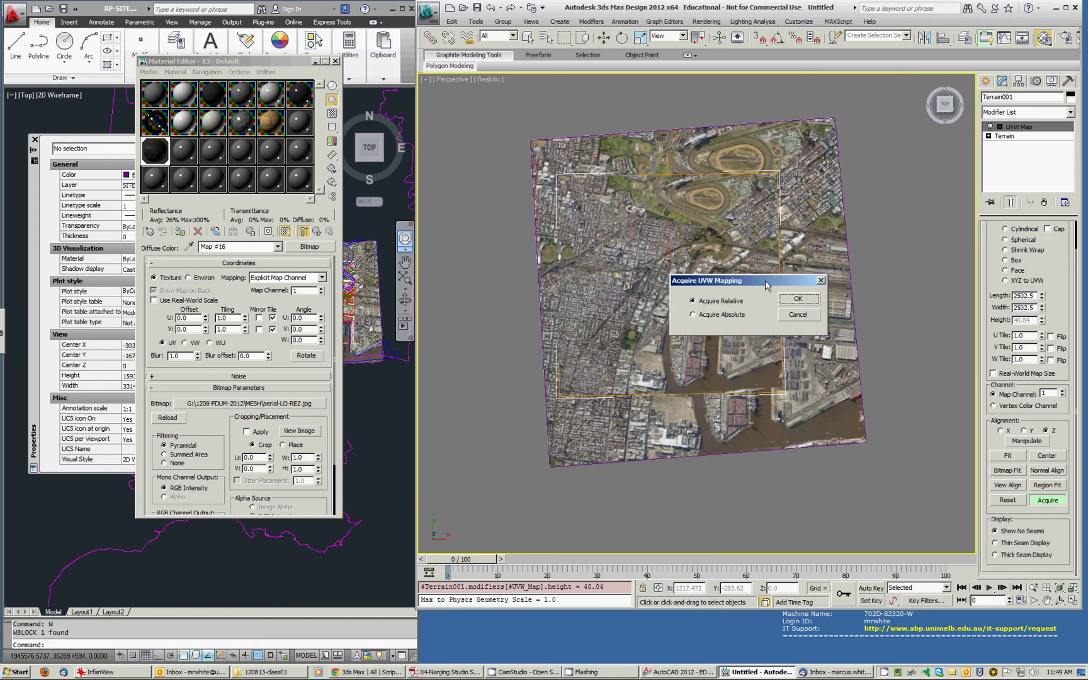
{"action": "left_click", "coordinate": [798, 300]}
Display edged faces in the viewport and examine how the terrain mesh lines up with the aerial image
{"action": "key", "text": "w"}
{"action": "middle_click_drag", "start_coordinate": [756, 188], "coordinate": [753, 230]}
{"action": "key", "text": "ctrl+r"}
{"action": "left_click_drag", "start_coordinate": [734, 344], "coordinate": [756, 379]}
{"action": "key", "text": "F3"}
{"action": "key", "text": "F3"}
{"action": "key", "text": "F4"}
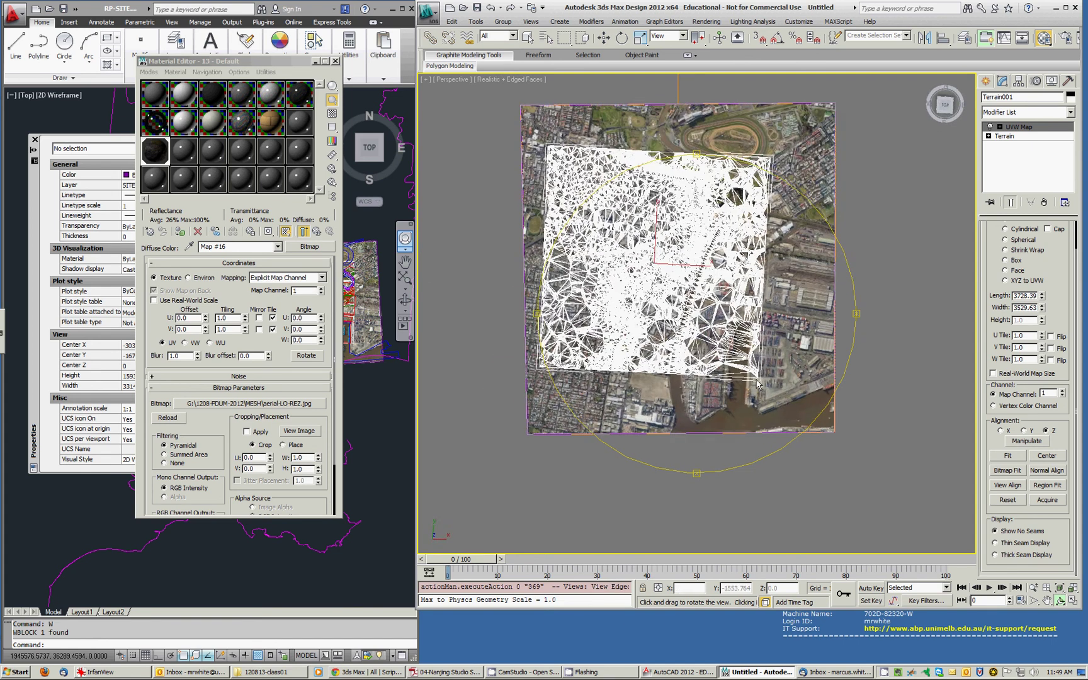
{"action": "scroll", "coordinate": [756, 380], "scroll_direction": "up", "scroll_amount": 5}
{"action": "scroll", "coordinate": [752, 215], "scroll_direction": "down", "scroll_amount": 2}
{"action": "middle_click_drag", "start_coordinate": [752, 215], "coordinate": [727, 394]}
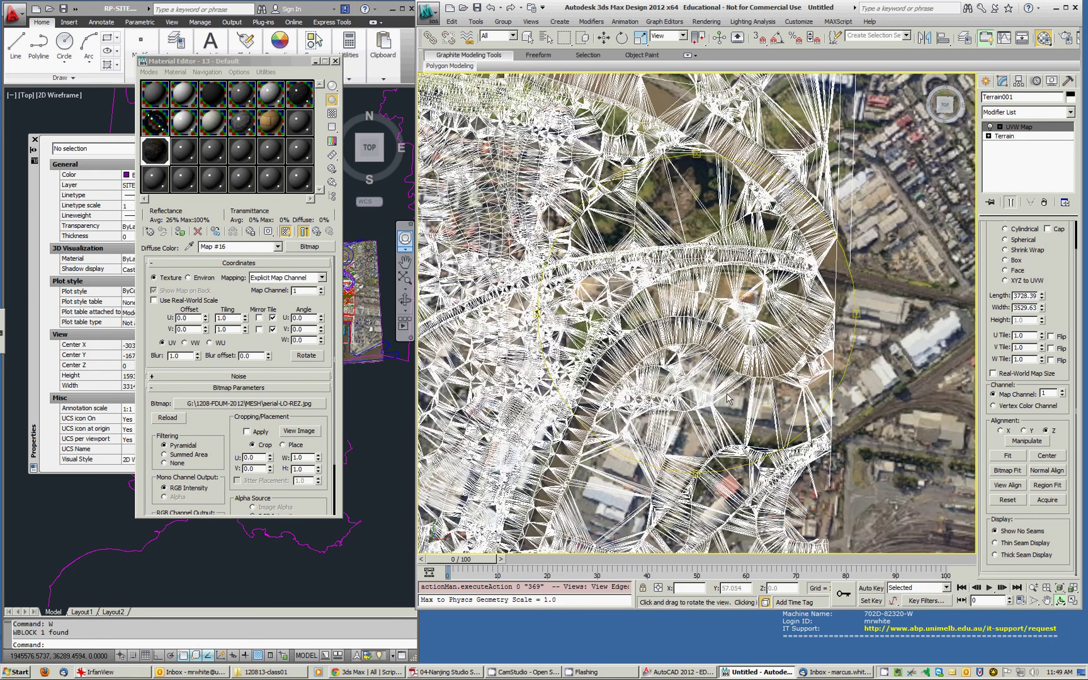
{"action": "key", "text": "z"}
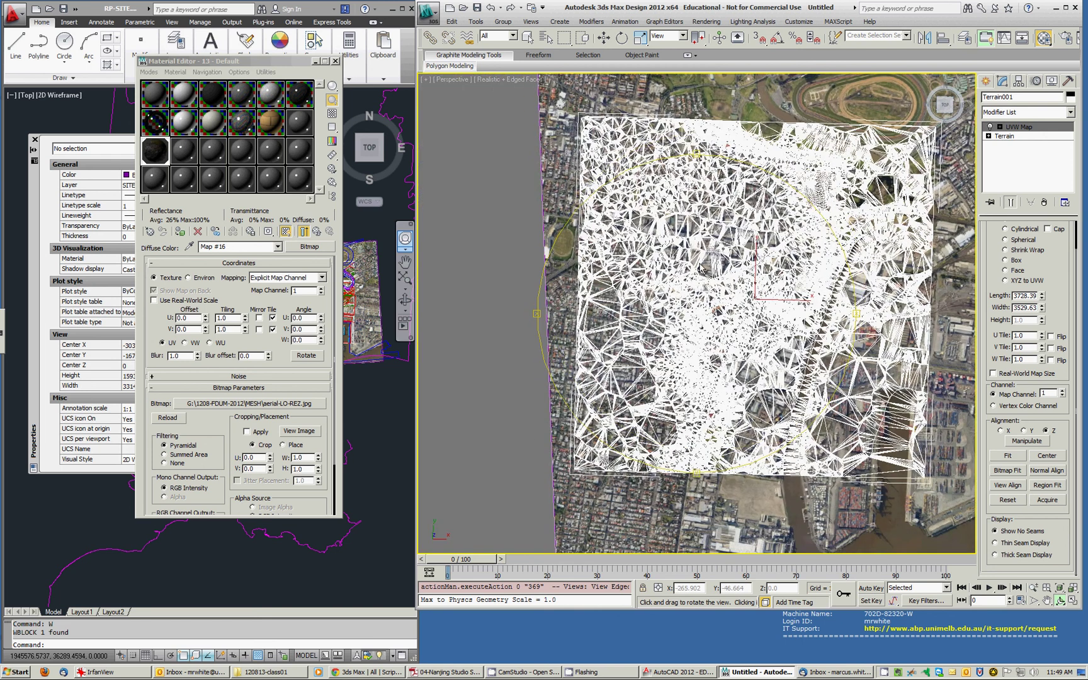